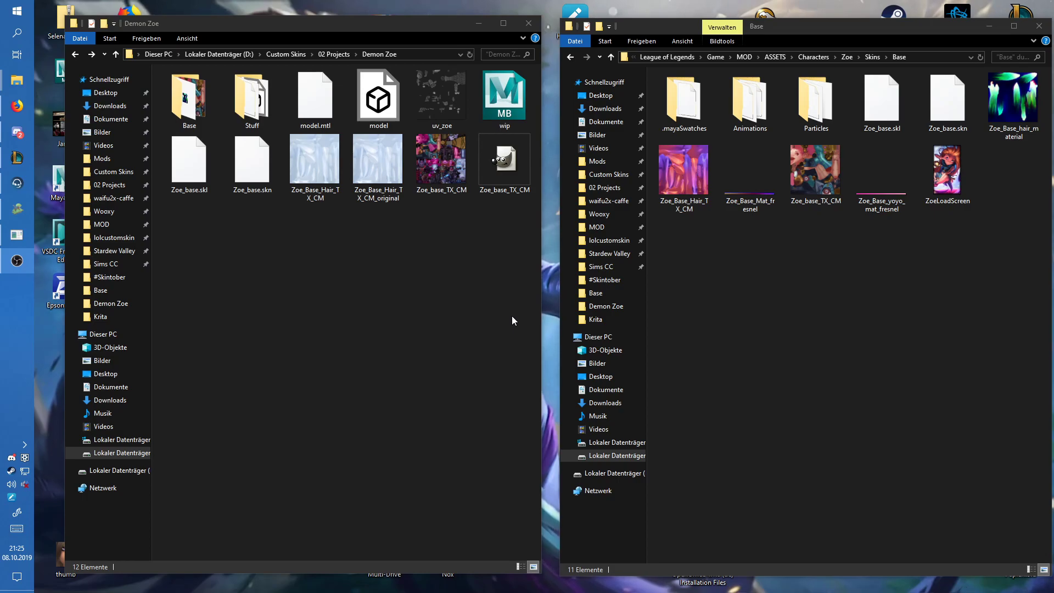
Step: Open the Base folder inside the Demon Zoe project folder
click(464, 291)
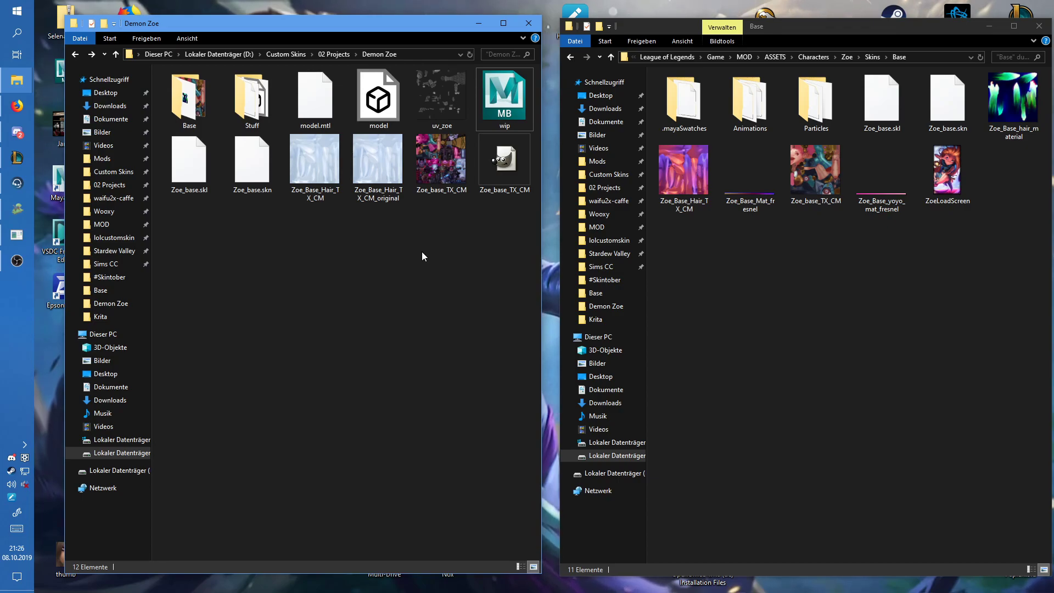
click(833, 265)
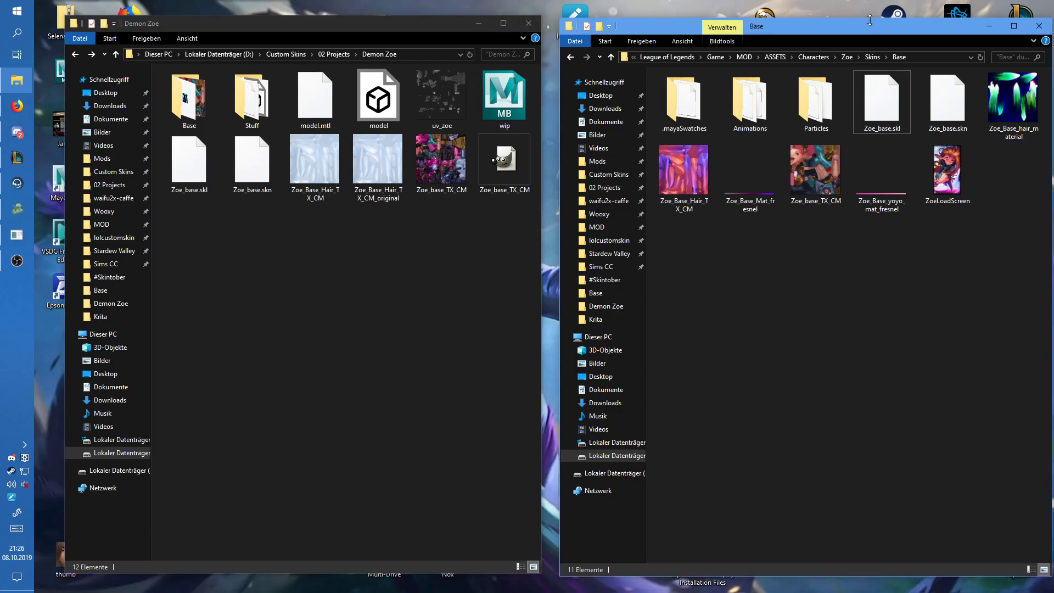
drag(874, 30, 866, 29)
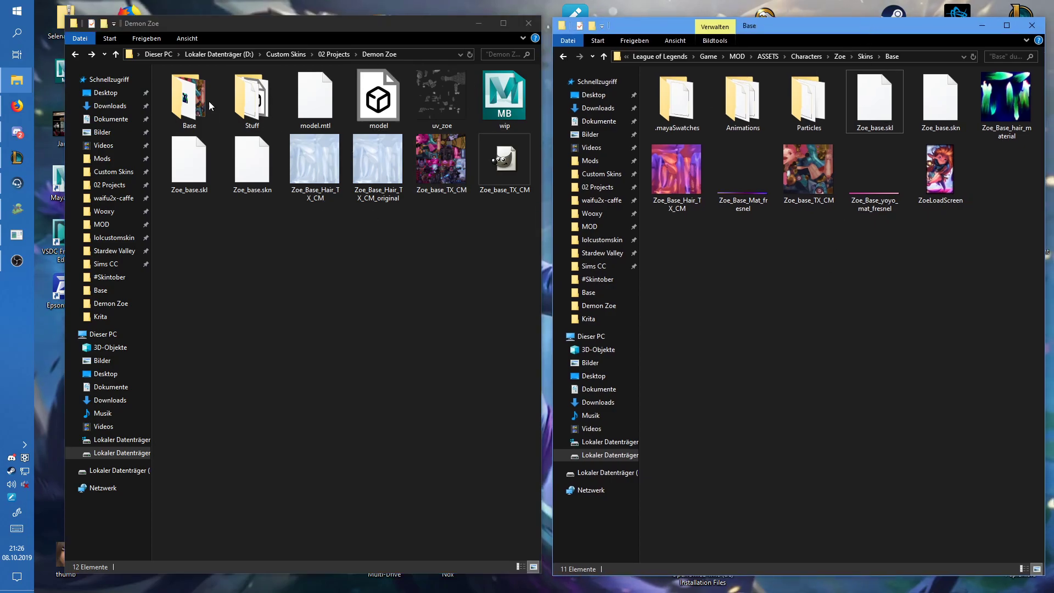
double_click(189, 97)
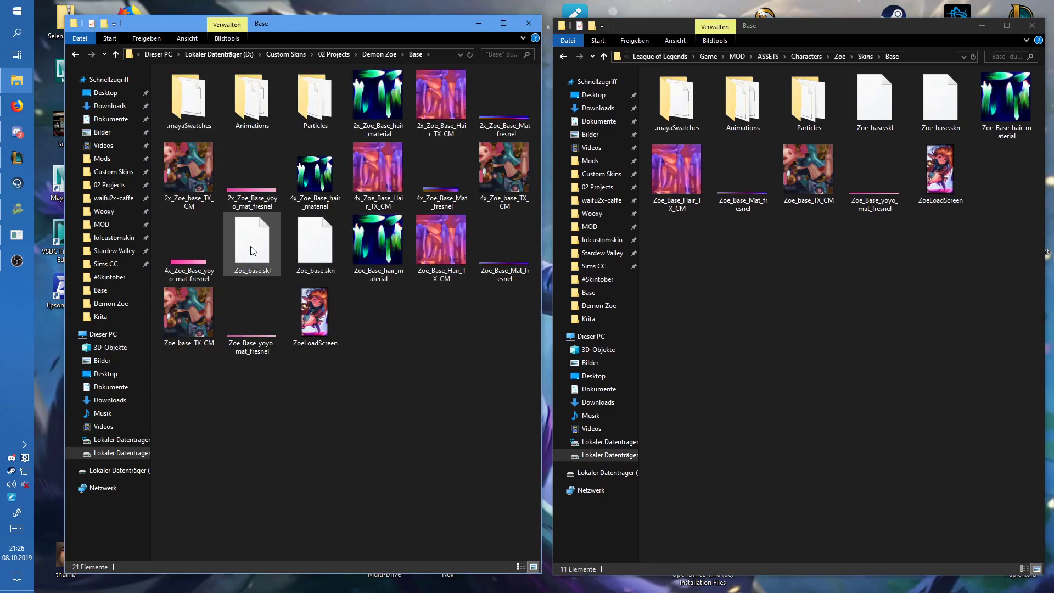
Step: Launch Autodesk Maya from the system search
click(17, 33)
text(maya)
click(130, 62)
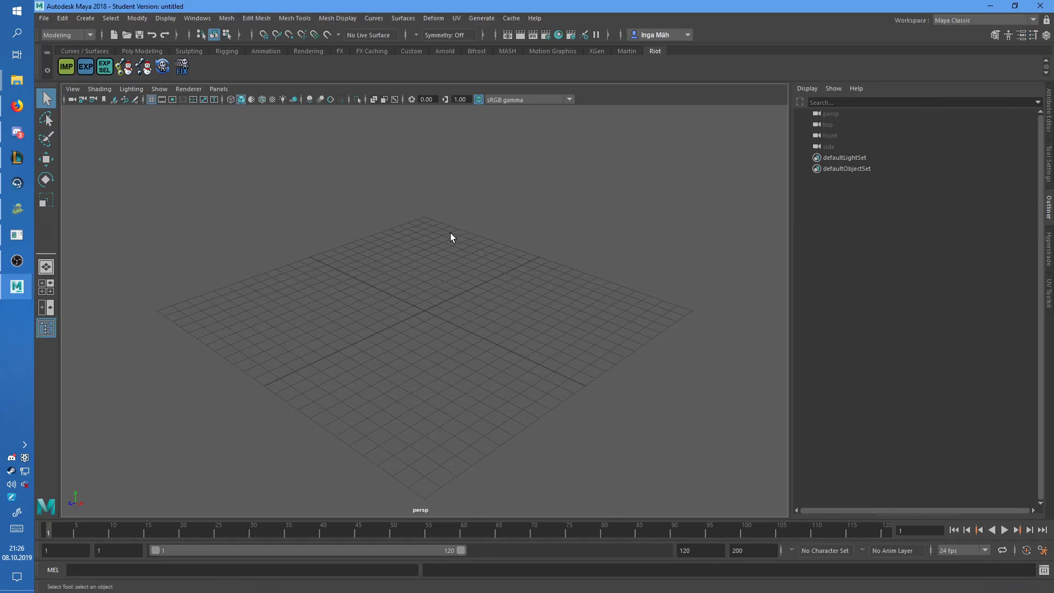
Step: Import Zoe_base.skn from 02 Projects\Demon Zoe\Base as a League of Legends skin, including its skeleton
scroll(448, 233, down, 3)
scroll(486, 219, up, 3)
scroll(493, 219, down, 5)
click(43, 18)
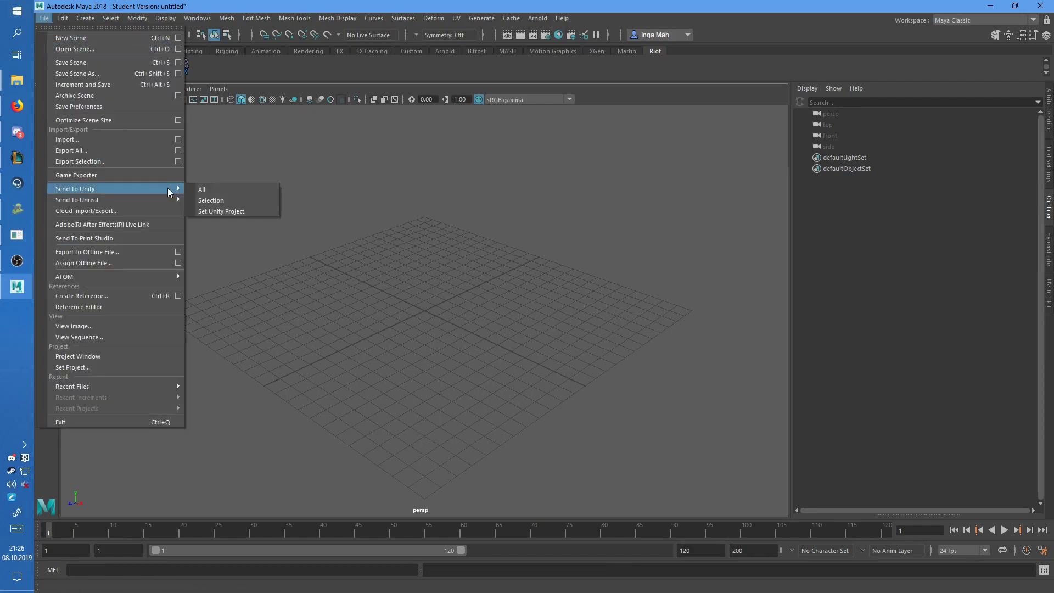
click(76, 142)
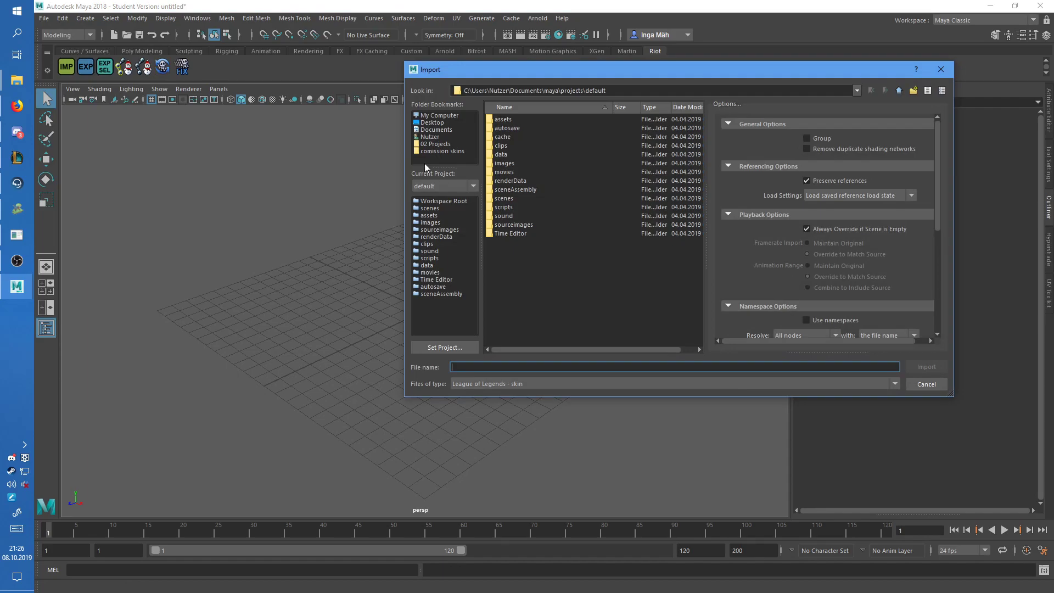
click(432, 144)
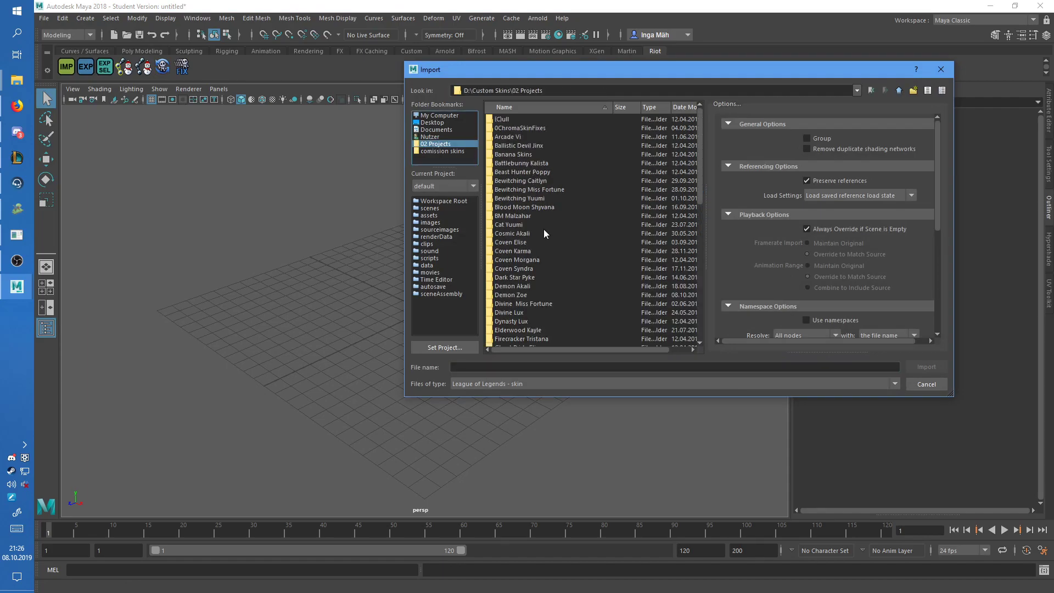
scroll(544, 235, down, 5)
double_click(511, 163)
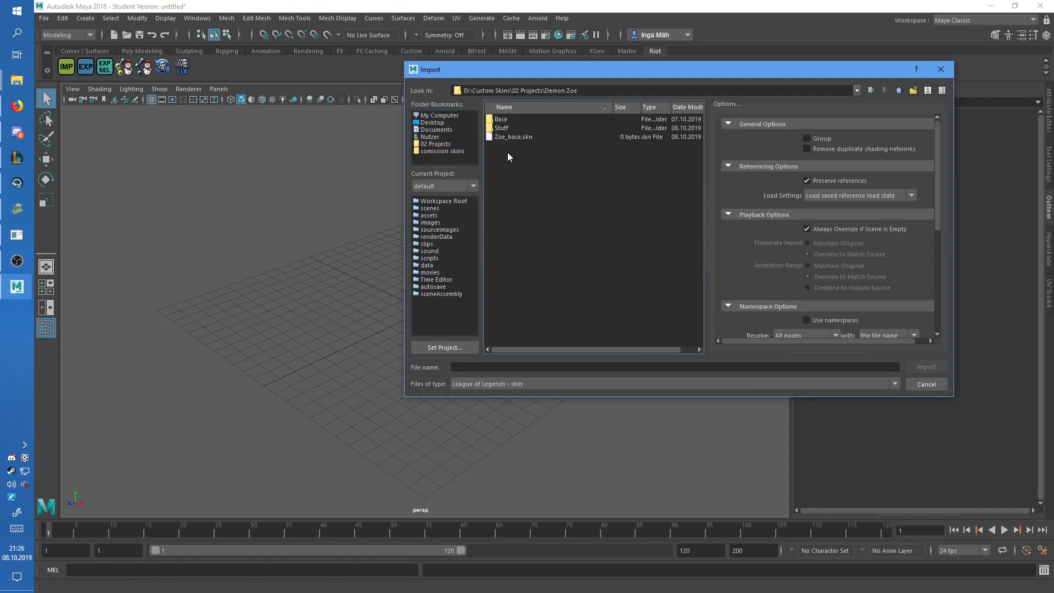
double_click(501, 120)
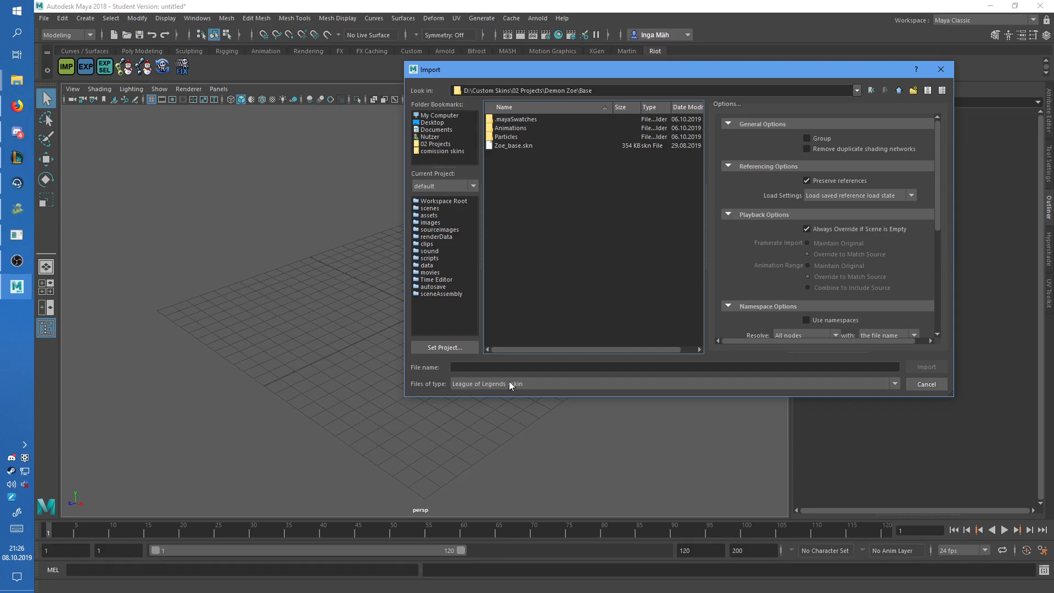
click(517, 146)
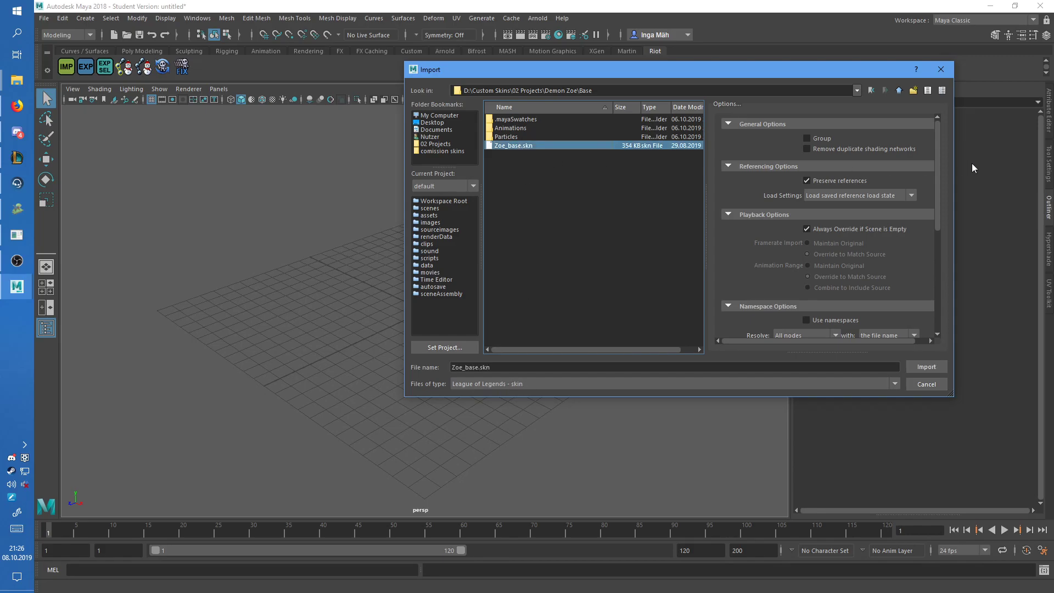
drag(937, 150, 945, 245)
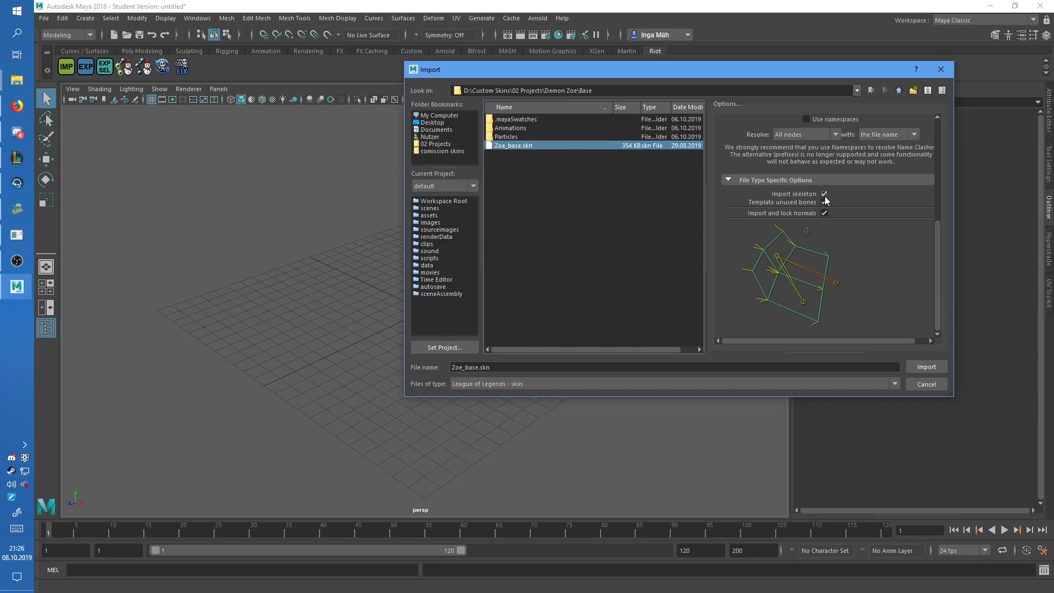
click(926, 367)
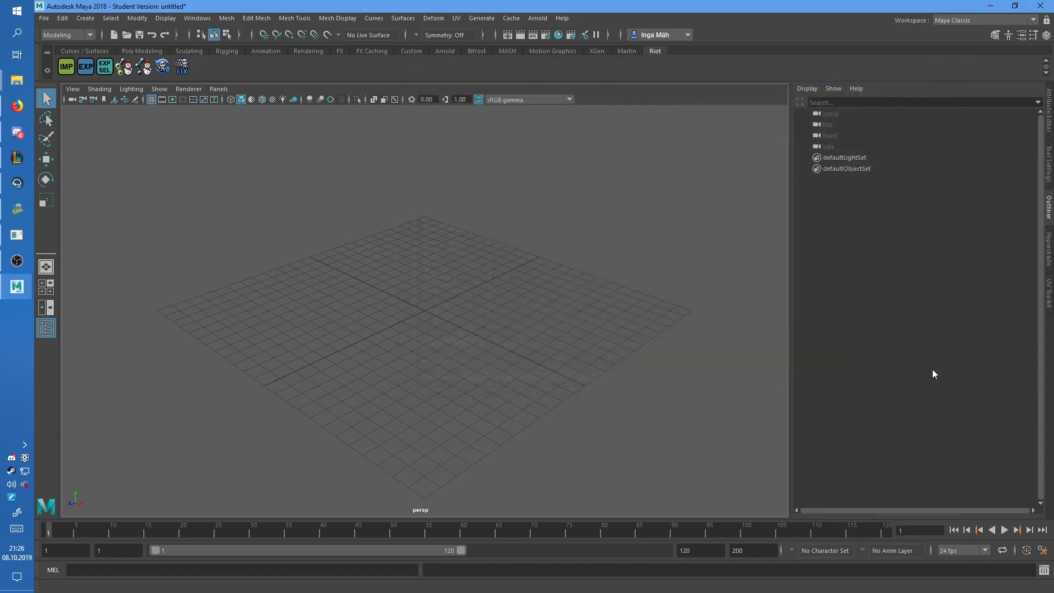
Step: Select the imported Zoe mesh and make its joints visible through the geometry in the viewport
scroll(480, 236, down, 5)
click(479, 235)
alt+drag(521, 194, 577, 202)
alt+middle_drag(576, 202, 576, 304)
scroll(576, 304, down, 1)
alt+drag(520, 265, 539, 250)
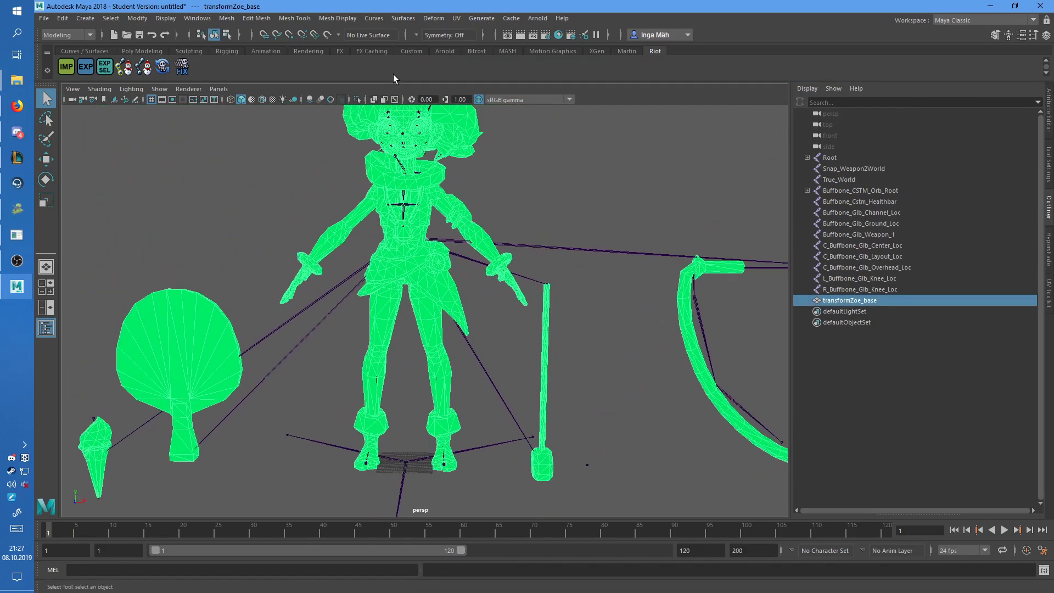
click(395, 99)
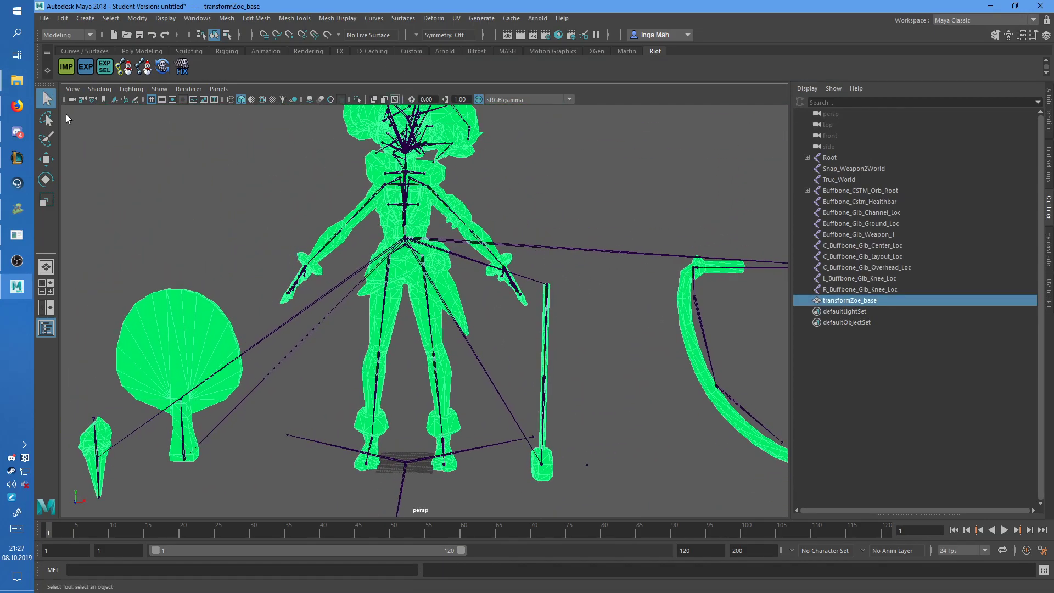
Step: Switch to the Rigging tools, start Paint Skin Weights on the Zoe mesh and display the upper arm joint's weights
click(66, 34)
click(60, 56)
click(257, 18)
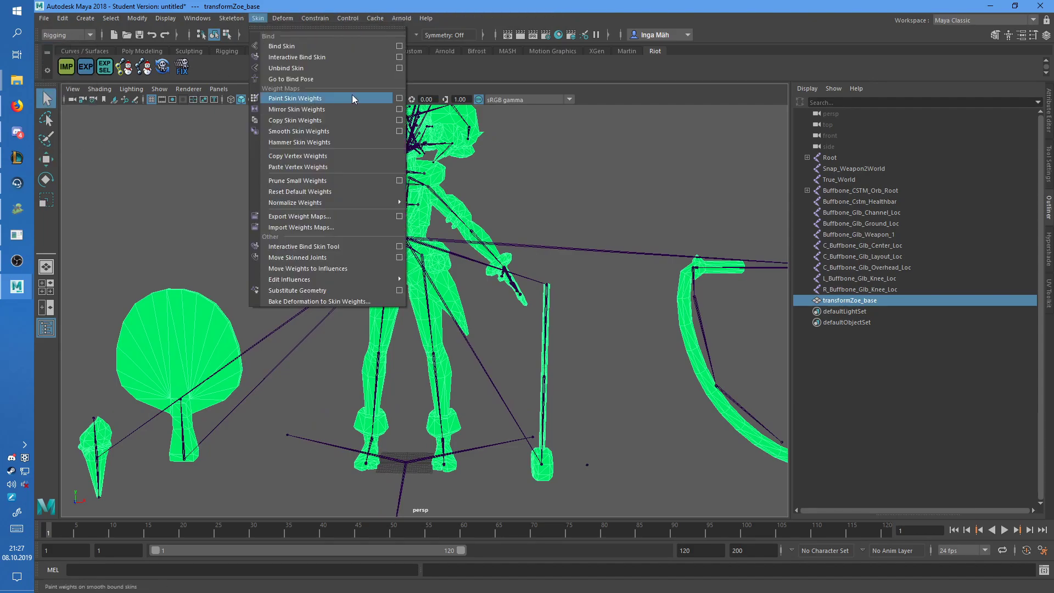
click(323, 101)
scroll(411, 233, up, 4)
right_drag(426, 233, 433, 206)
alt+middle_drag(441, 201, 436, 248)
scroll(433, 245, up, 4)
right_drag(393, 194, 444, 204)
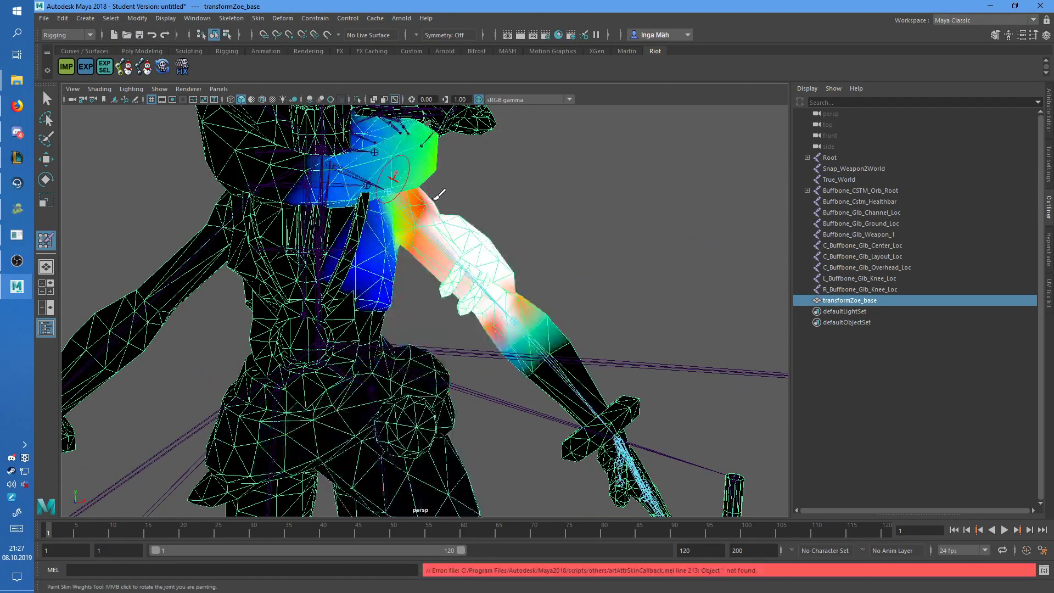
Step: Display the head joint's skin weights on the Zoe mesh
scroll(445, 204, down, 3)
mouse_move(479, 213)
alt+mouse_down()
mouse_move(406, 205)
mouse_move(421, 217)
mouse_move(464, 216)
alt+mouse_up()
scroll(394, 198, down, 3)
mouse_move(421, 234)
right_down()
mouse_move(420, 211)
mouse_move(423, 232)
right_up()
right_drag(422, 187, 425, 165)
scroll(483, 217, down, 3)
alt+drag(477, 216, 508, 221)
Step: Select all joints and the mesh, and export the scene in DAE_FBX format as weights into 02 Projects\Demon Zoe
shift+click(834, 159)
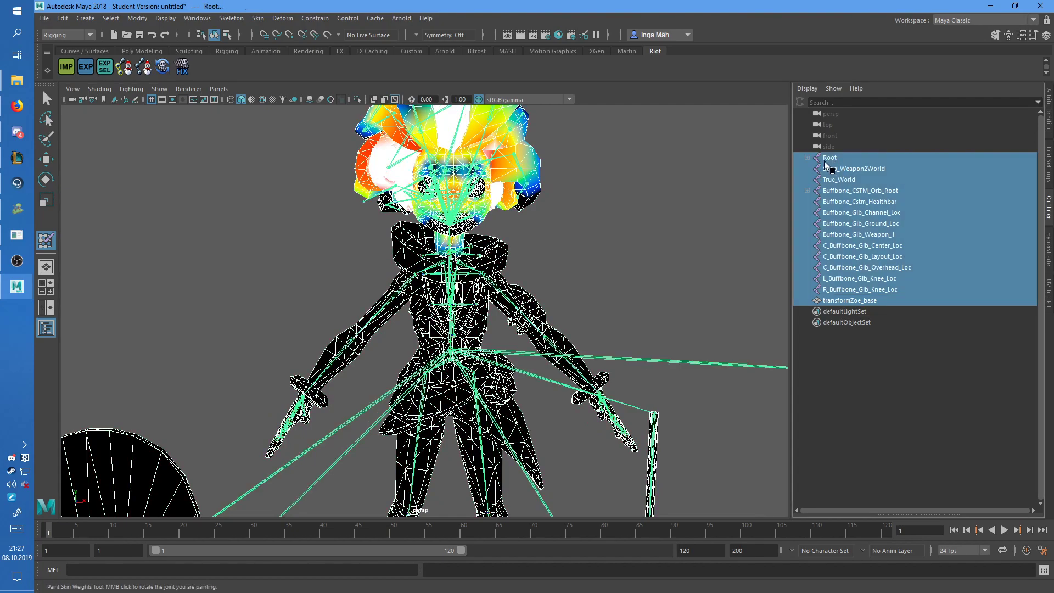
click(44, 18)
click(84, 149)
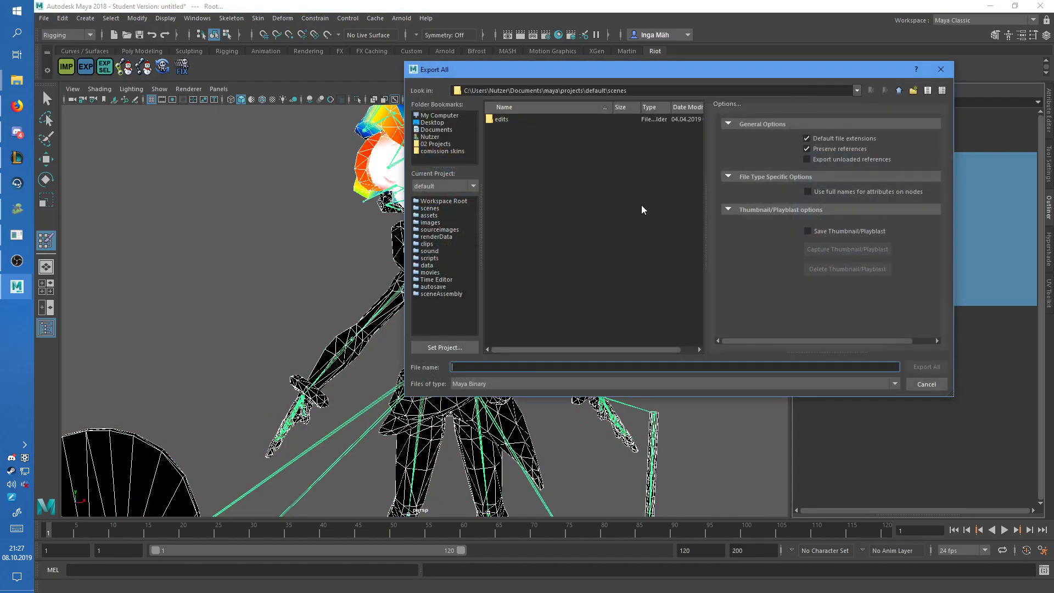
click(489, 383)
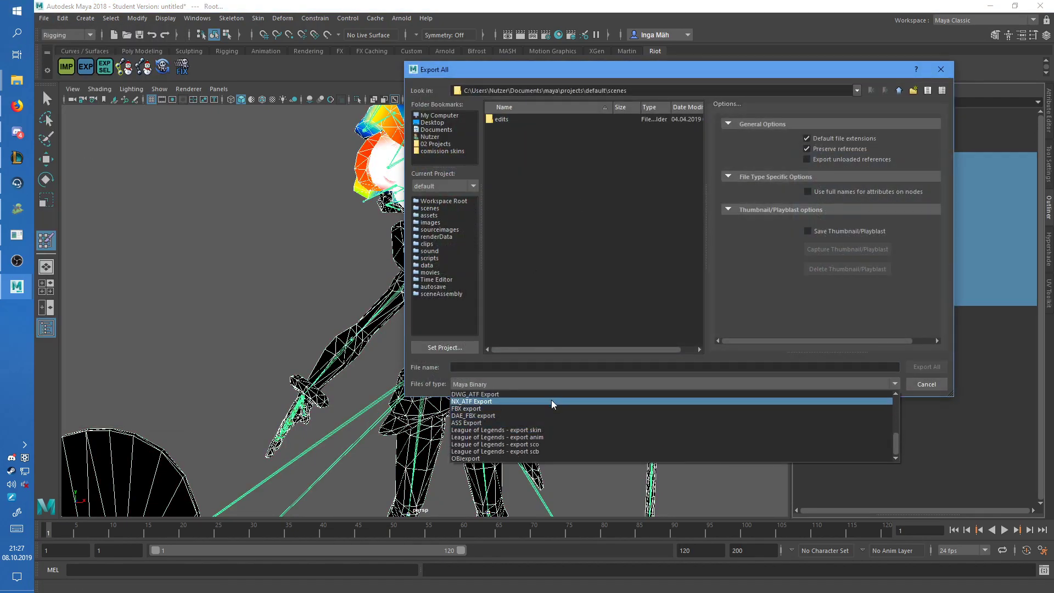
scroll(508, 437, down, 3)
click(507, 436)
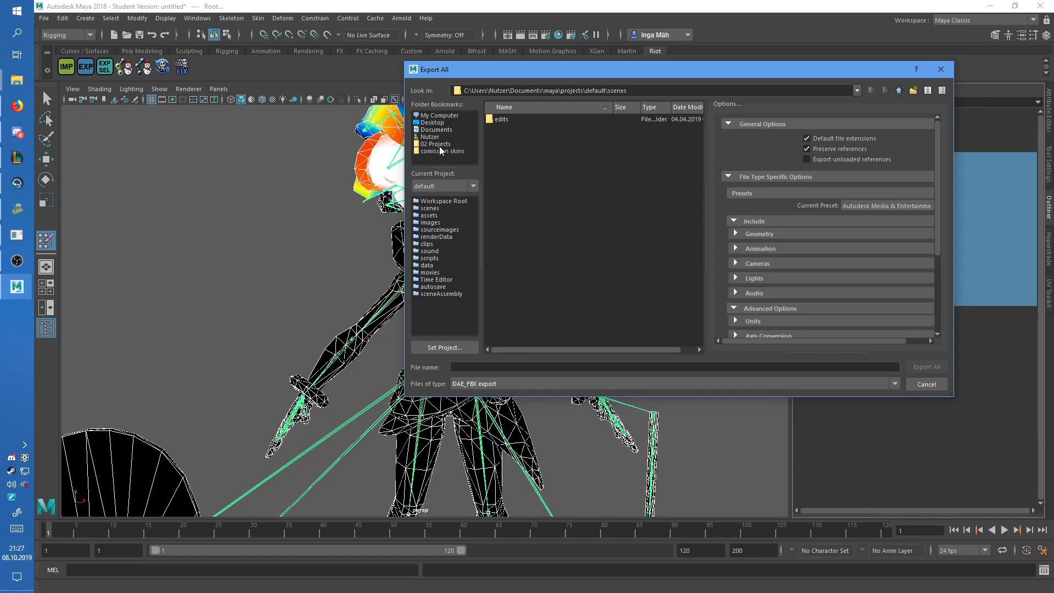
click(439, 146)
scroll(590, 197, down, 5)
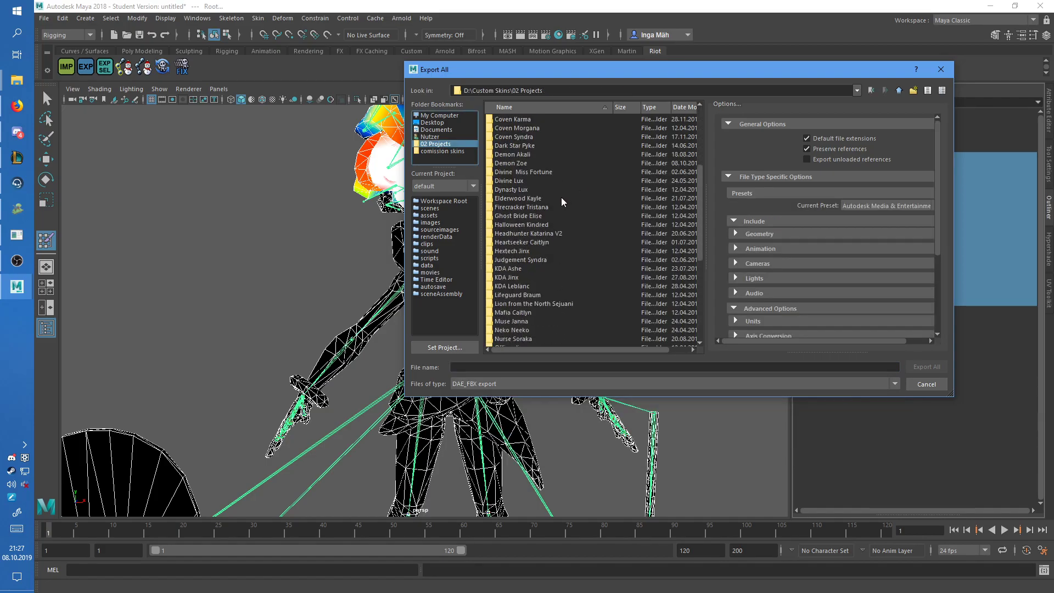
double_click(517, 164)
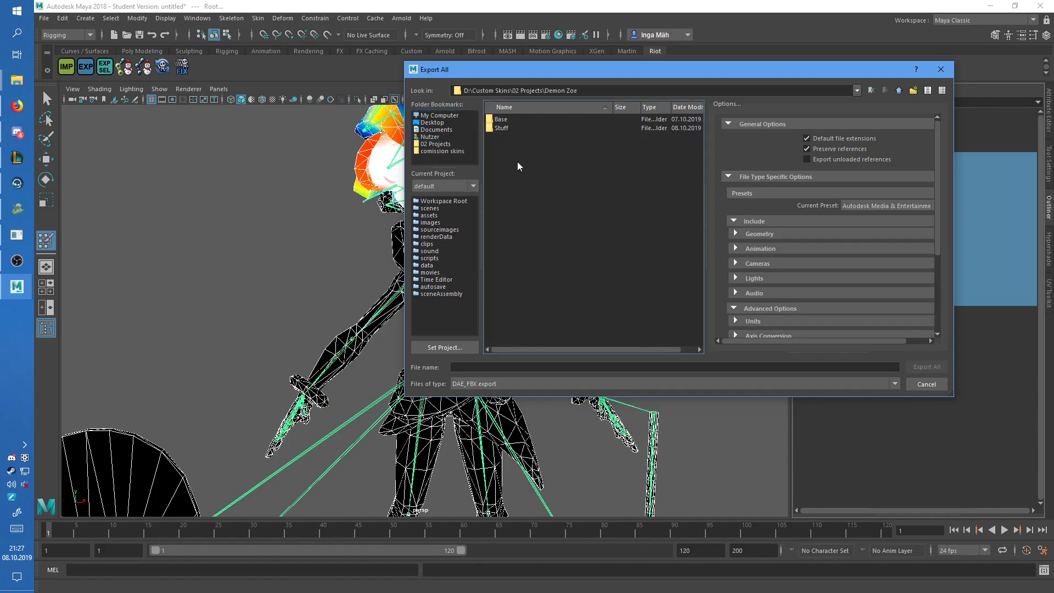
click(481, 365)
text(weights)
key(Return)
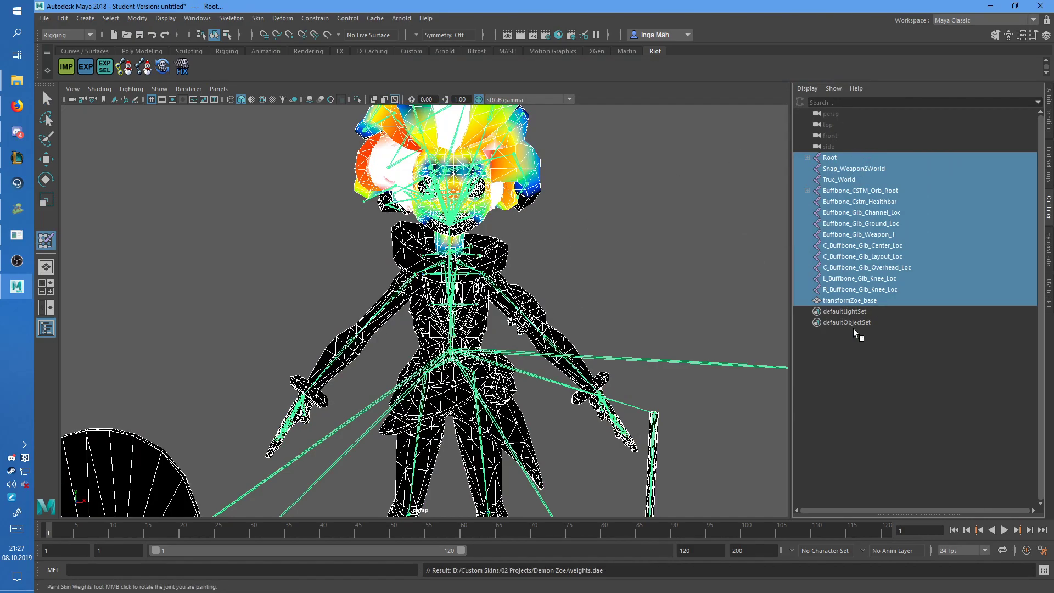
Step: Select only the Zoe mesh and close Maya without saving the scene
click(840, 300)
scroll(455, 145, down, 2)
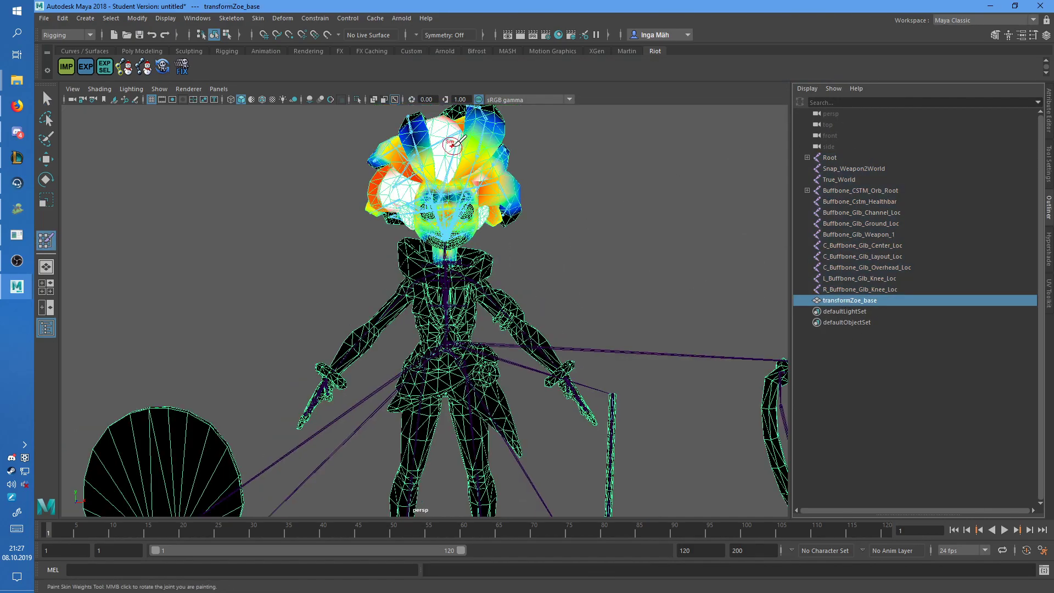
click(1041, 5)
click(547, 307)
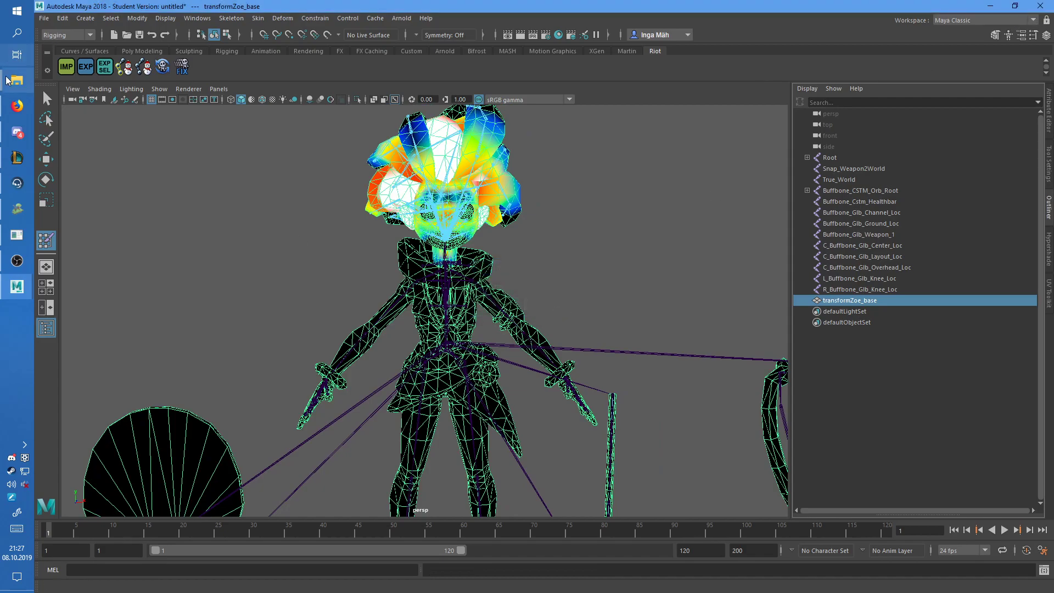
Step: Open the wip Maya scene from the Demon Zoe project folder and accept the student version notice
mouse_move(17, 80)
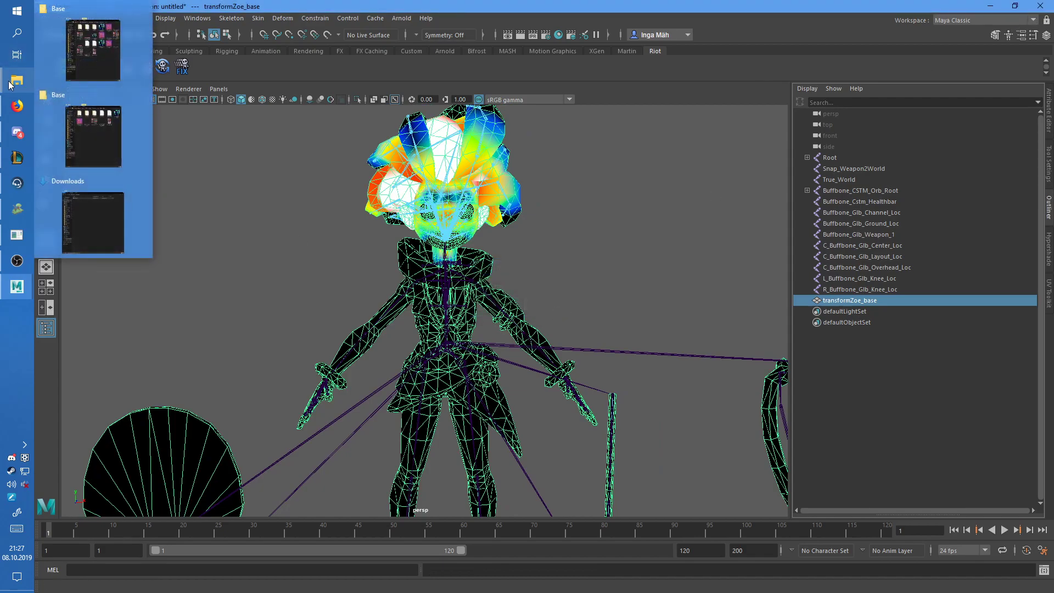
mouse_move(101, 133)
click(105, 57)
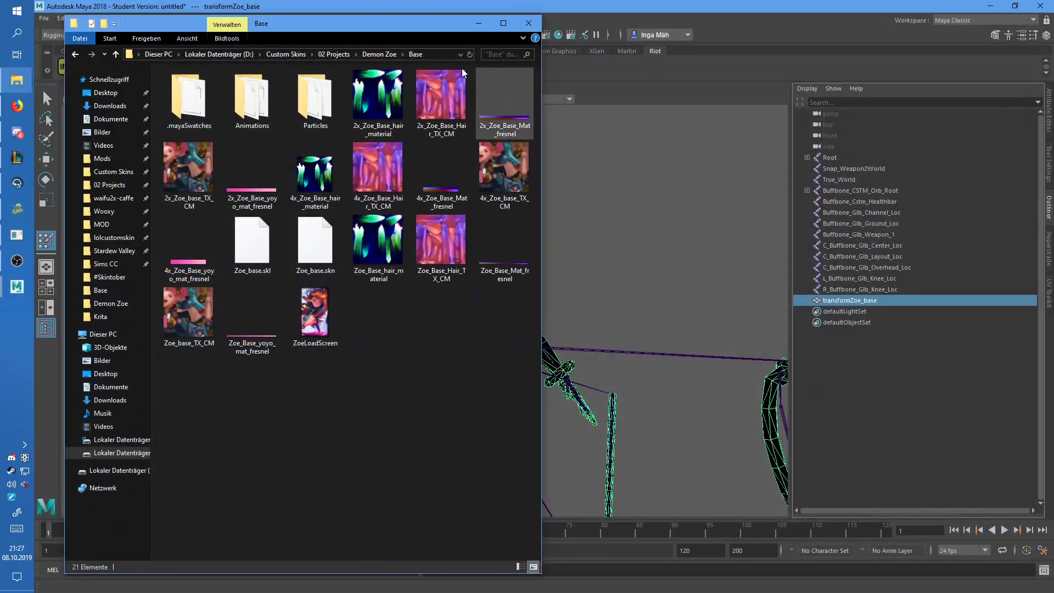
click(380, 55)
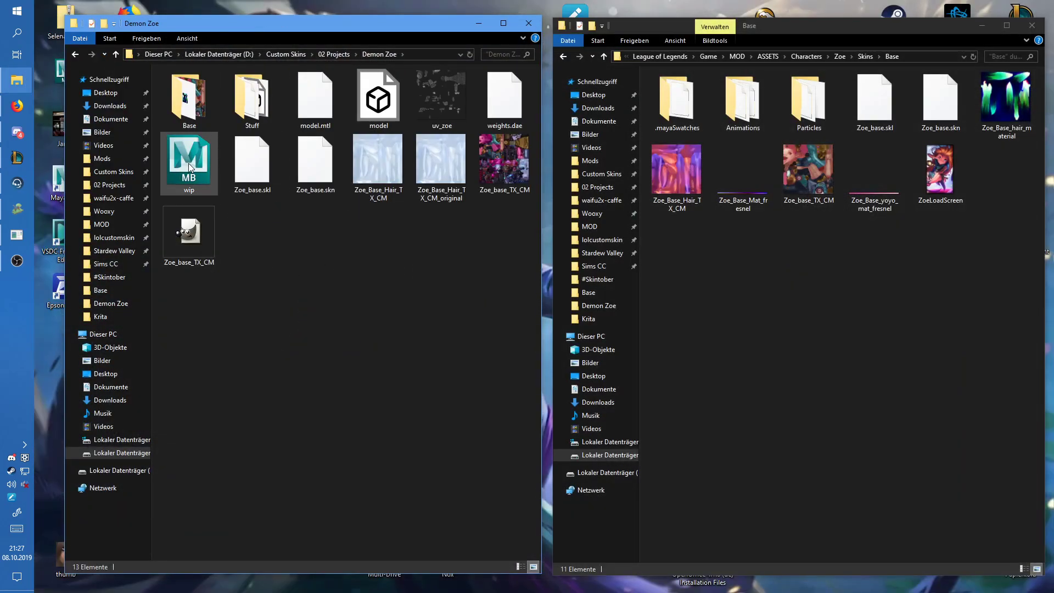
double_click(189, 163)
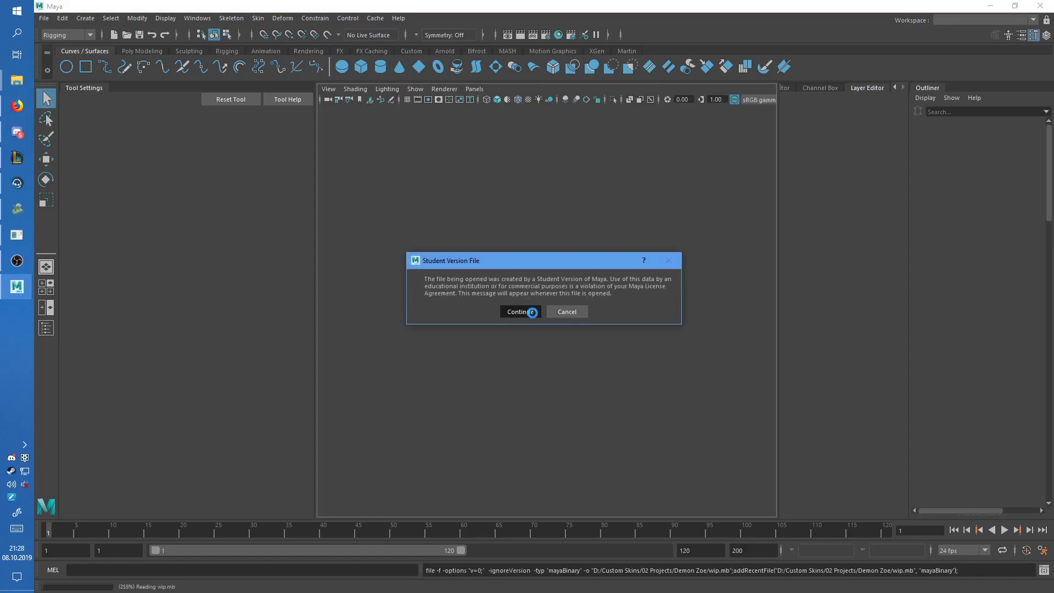
click(536, 309)
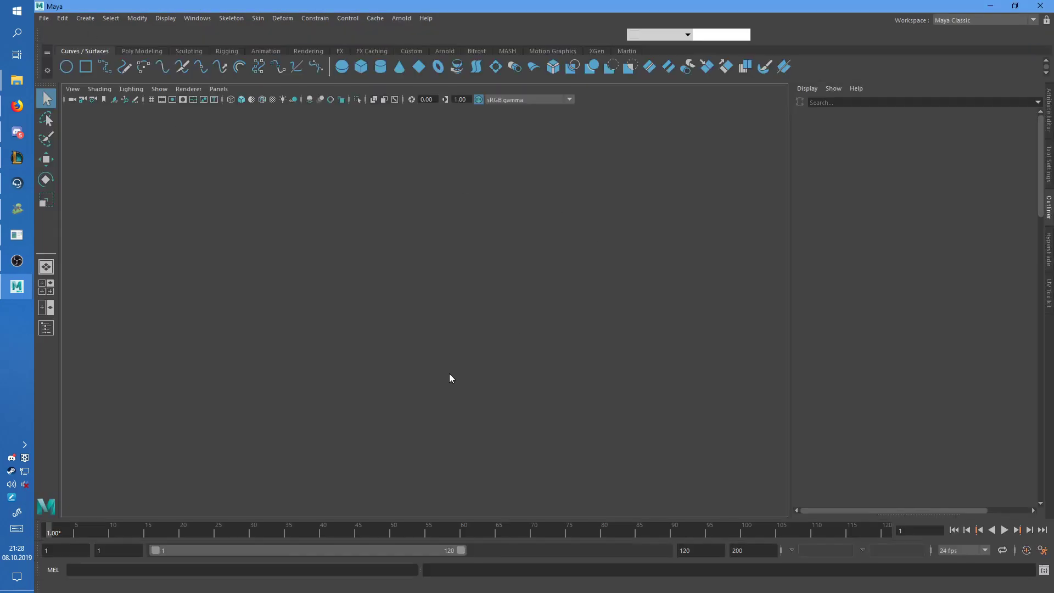
Step: Show the joints through the geometry in the wip scene and select the demon character mesh
scroll(435, 362, up, 3)
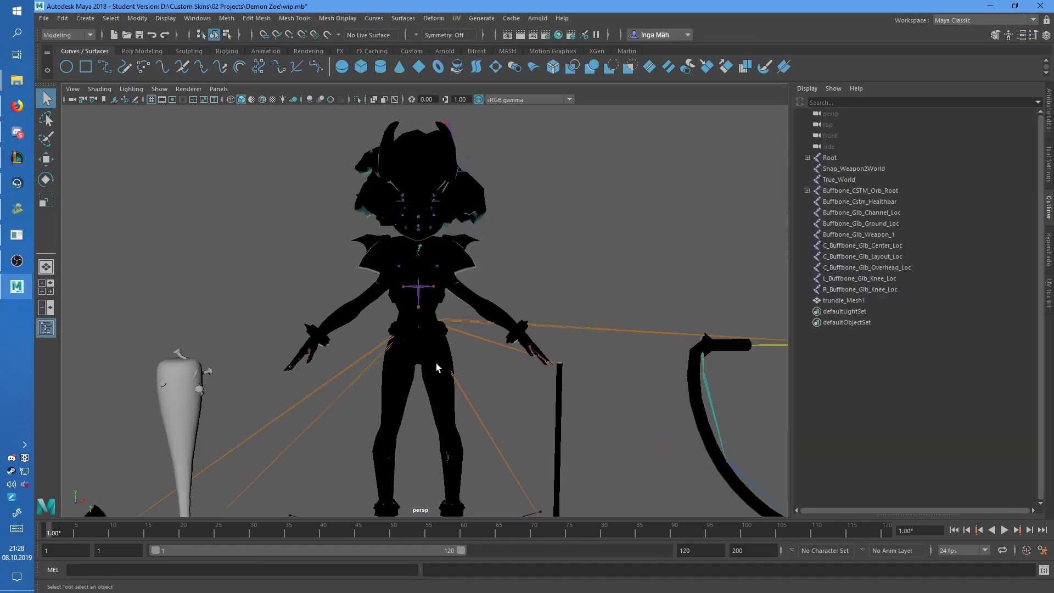
click(445, 377)
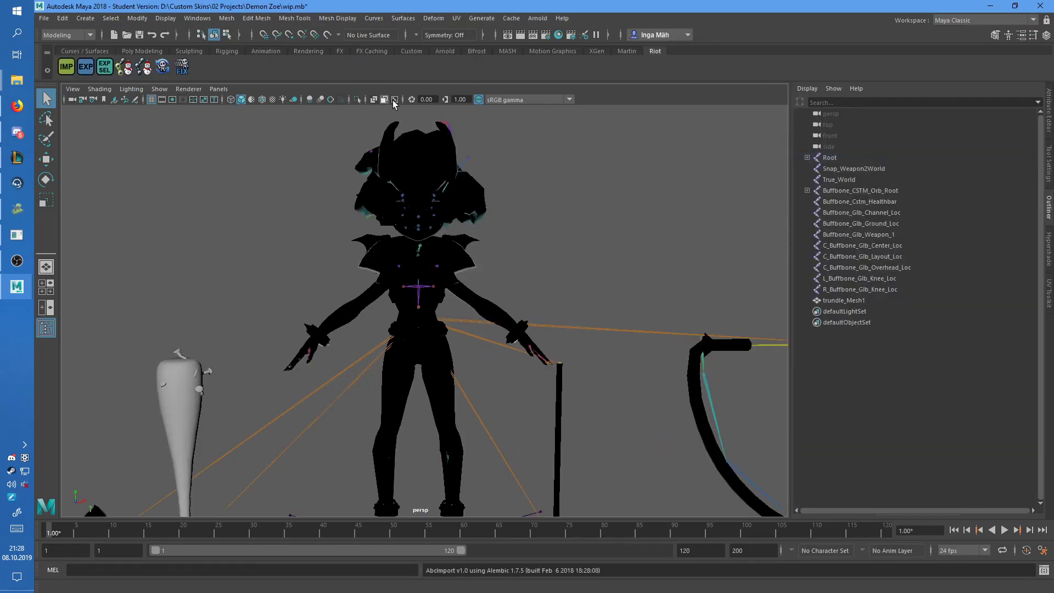
click(395, 100)
alt+middle_drag(452, 302, 441, 230)
alt+drag(441, 230, 511, 217)
scroll(511, 216, down, 1)
alt+middle_drag(510, 217, 483, 293)
scroll(476, 292, up, 3)
click(468, 289)
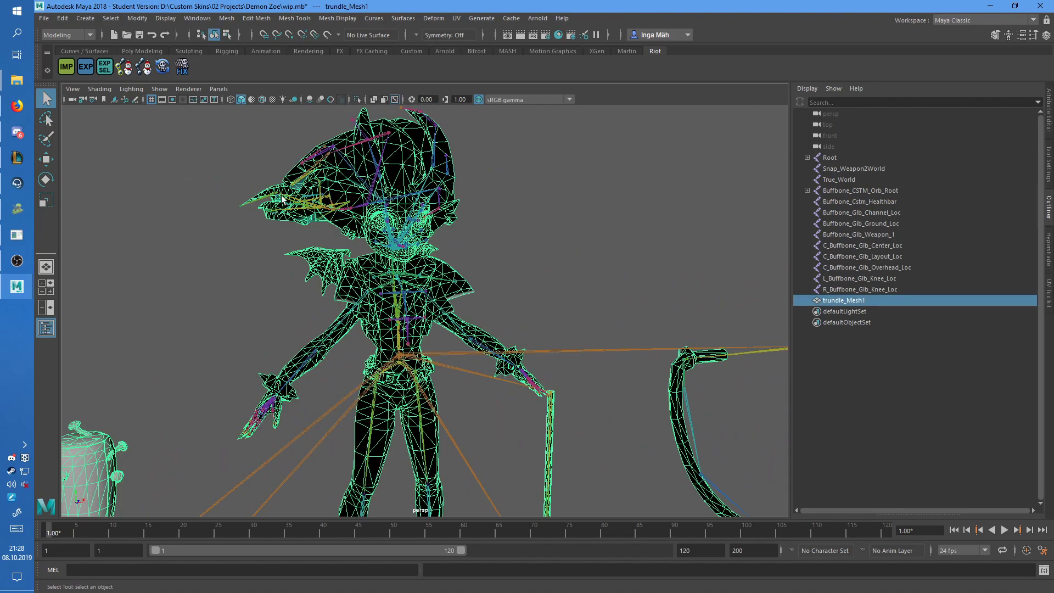
Step: Switch to the Rigging toolset and activate Paint Skin Weights on trundle_Mesh1
click(73, 36)
click(58, 54)
click(257, 18)
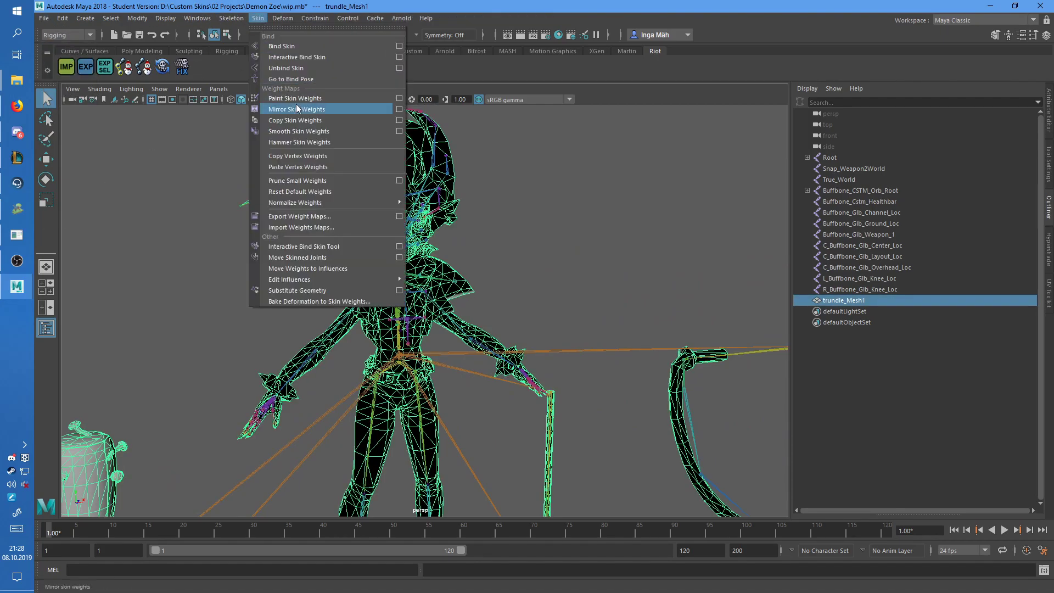
click(297, 100)
Step: Examine the existing skin weights of several joints on the demon mesh's body and legs
scroll(439, 275, up, 3)
right_drag(419, 272, 418, 246)
scroll(480, 294, down, 4)
mouse_move(489, 291)
alt+mouse_down()
mouse_move(516, 278)
mouse_move(483, 285)
alt+mouse_up()
scroll(409, 315, up, 3)
right_drag(384, 296, 385, 269)
scroll(389, 291, down, 4)
alt+middle_drag(420, 315, 441, 258)
right_drag(425, 279, 426, 254)
right_drag(442, 332, 447, 298)
alt+drag(490, 343, 497, 321)
scroll(499, 318, down, 3)
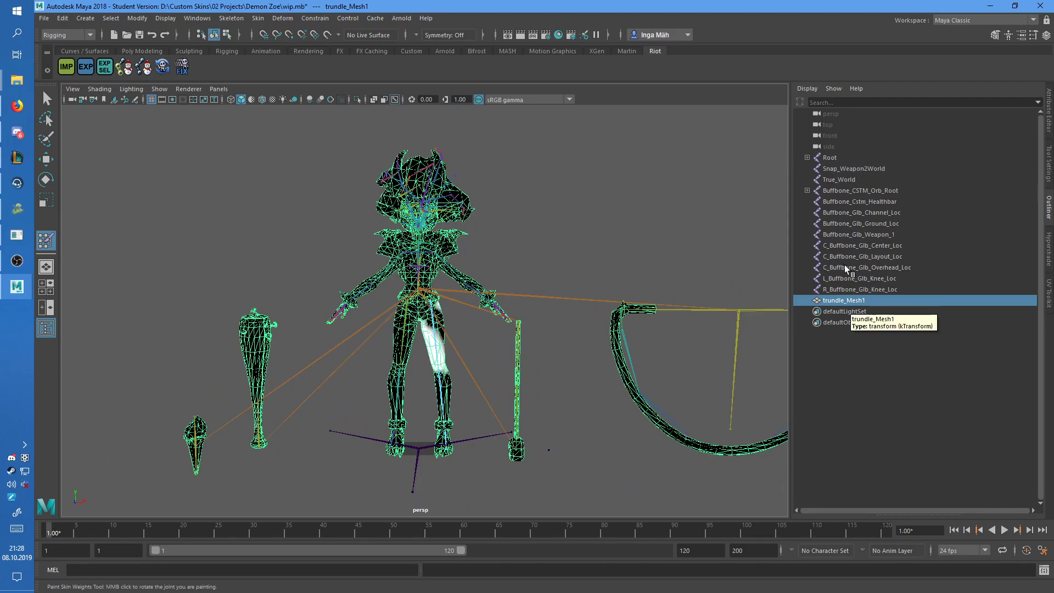
Step: Select all joints together with trundle_Mesh1 and add them to a new namespace, NewNamespace1
shift+click(828, 158)
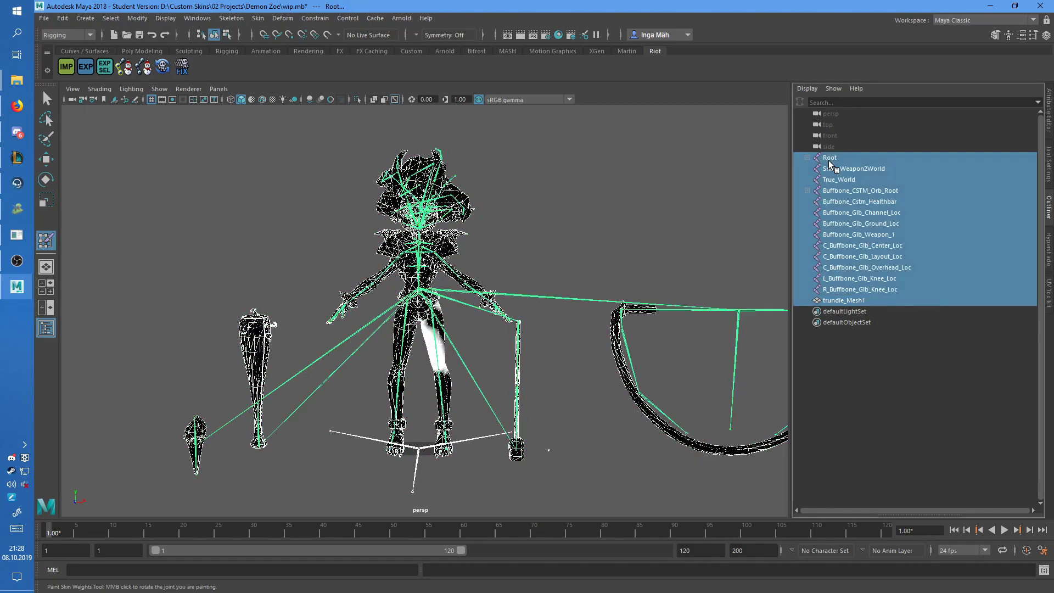
click(196, 19)
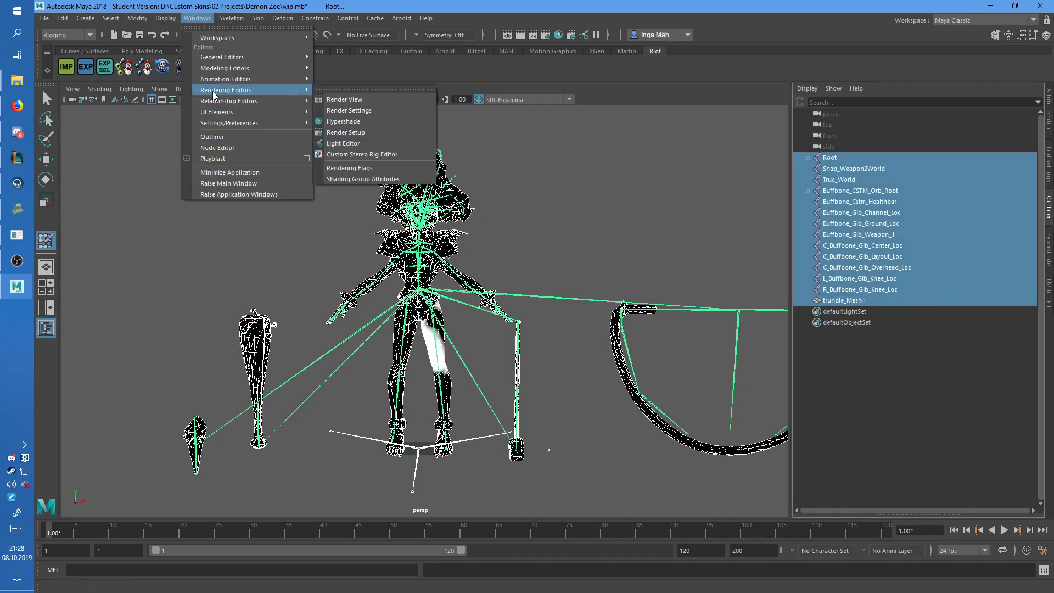
mouse_move(238, 58)
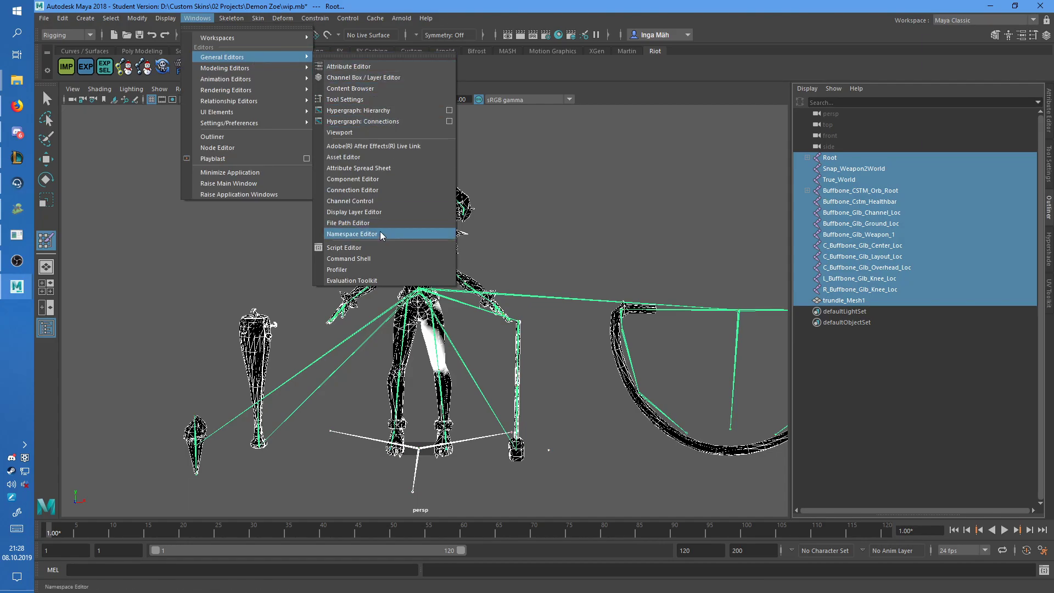
click(354, 234)
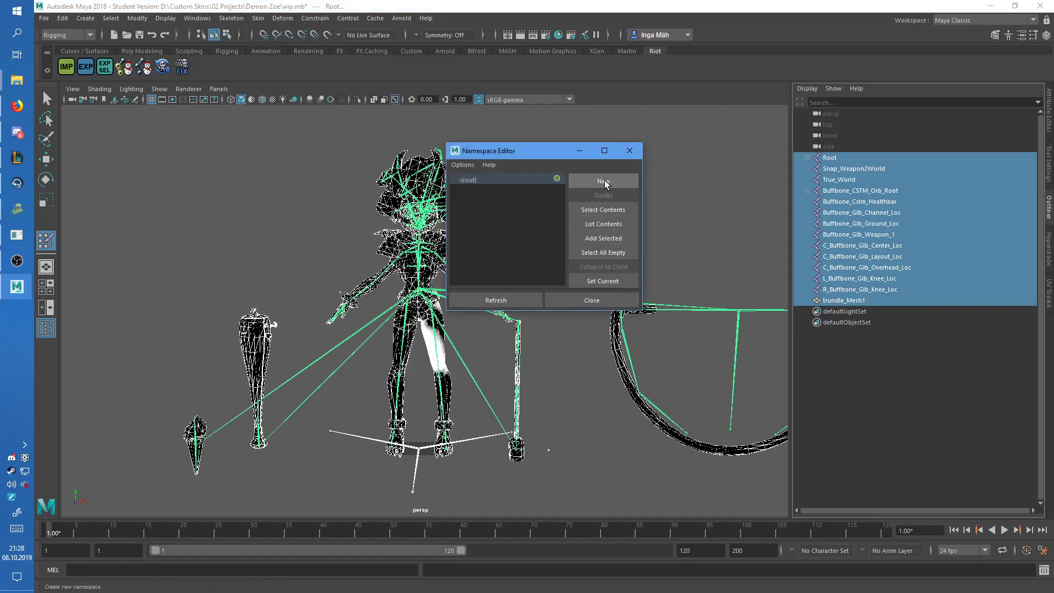
click(603, 182)
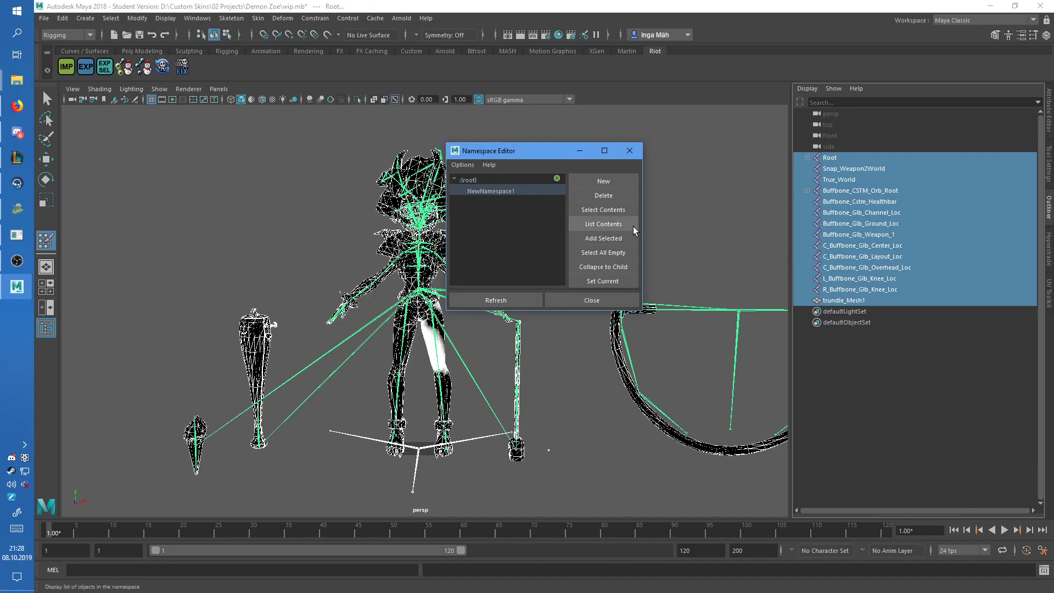
click(616, 239)
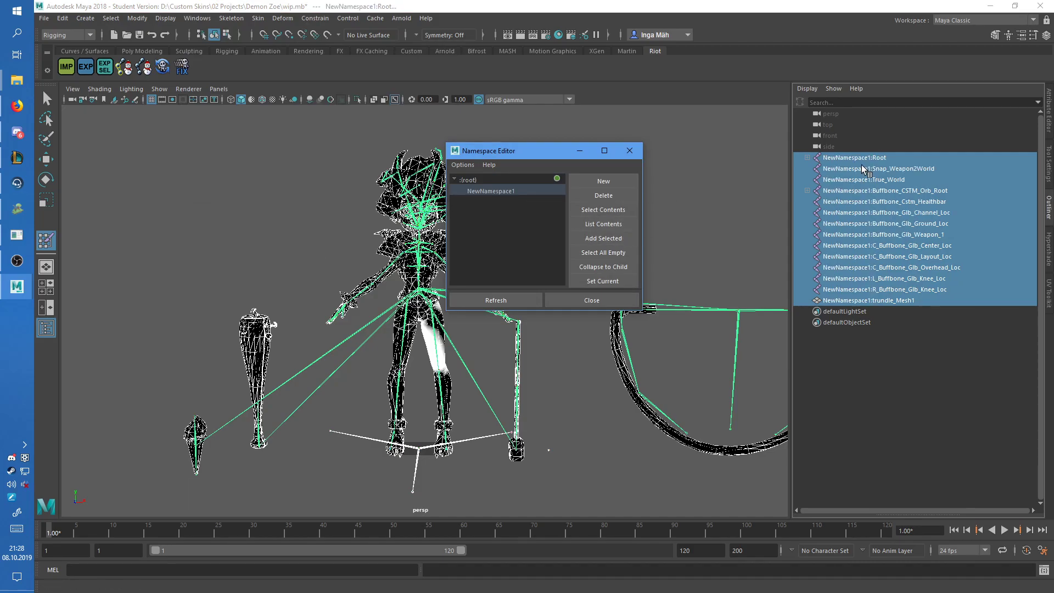
click(630, 150)
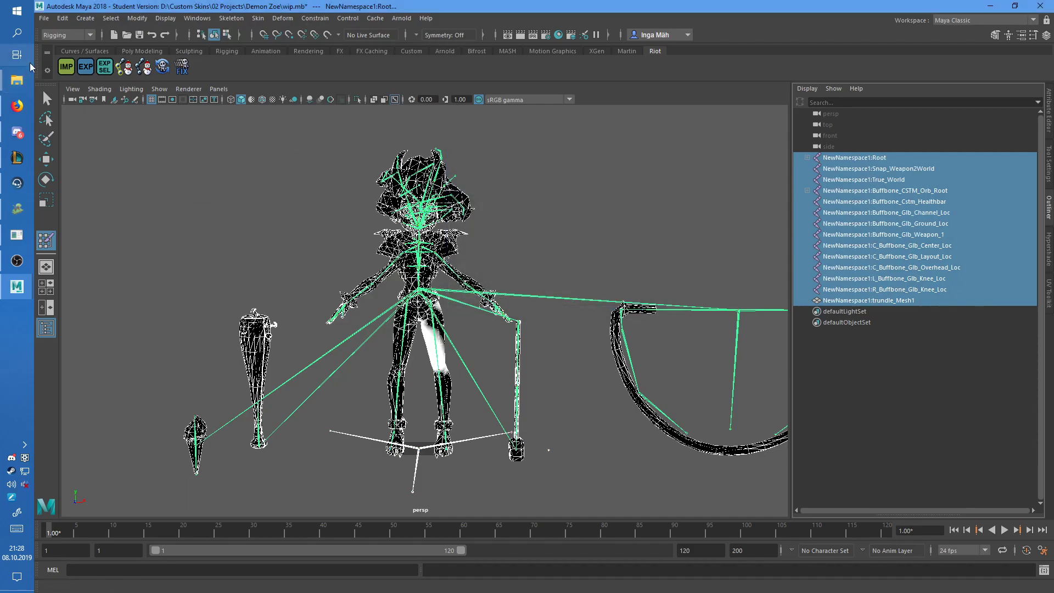
Step: Import weights.dae from the Demon Zoe project folder into the current scene and clear the selection
mouse_move(19, 82)
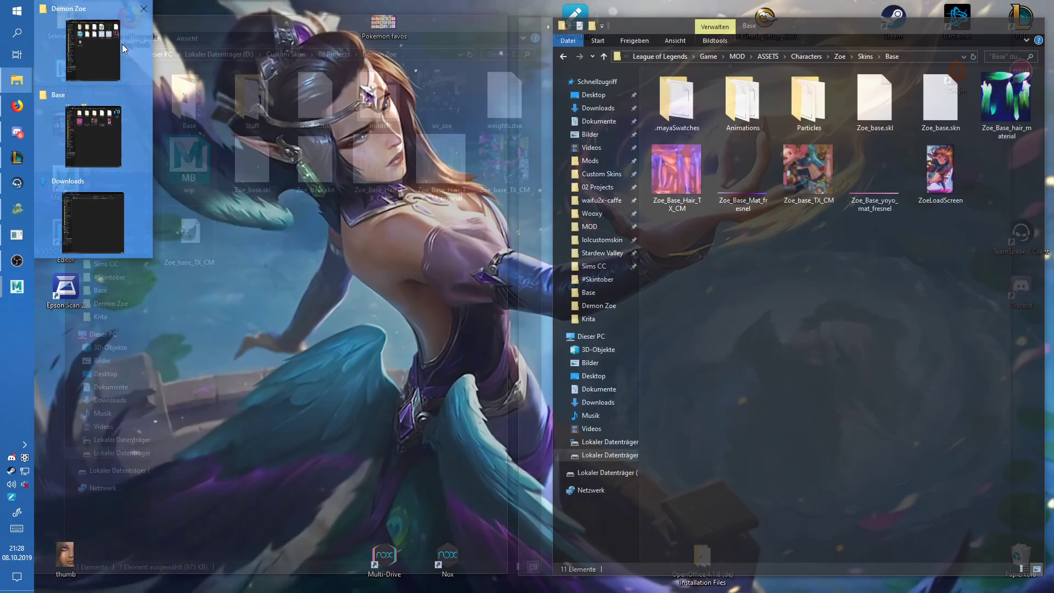
click(124, 50)
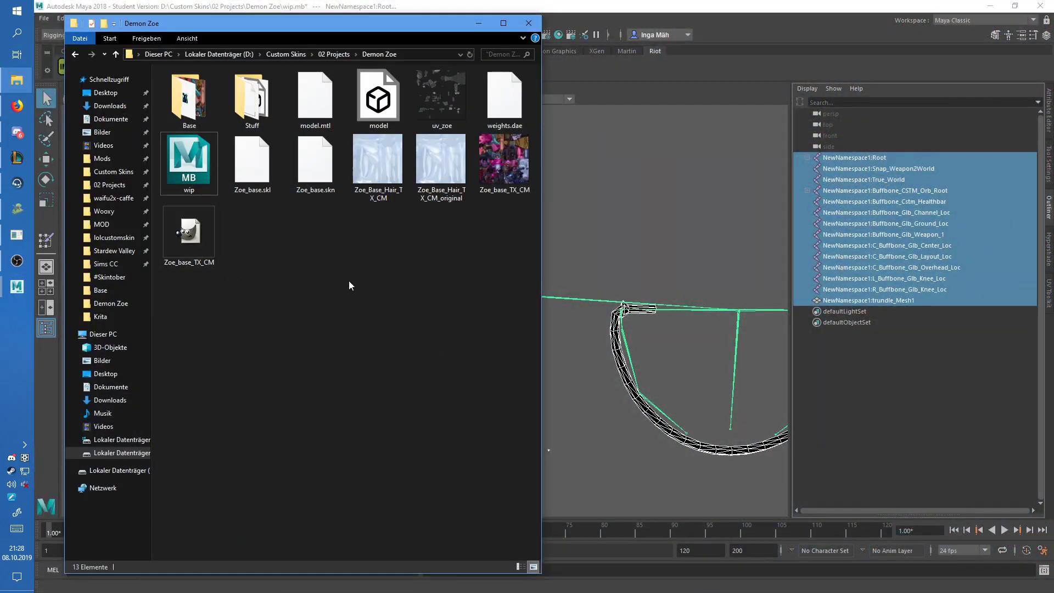
click(504, 99)
drag(507, 110, 641, 211)
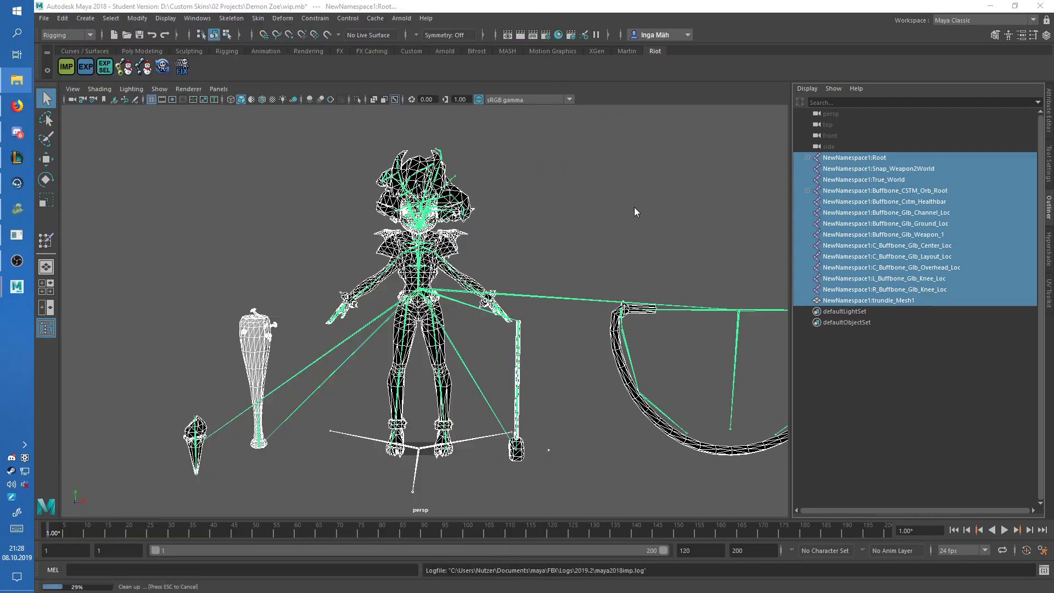
click(635, 212)
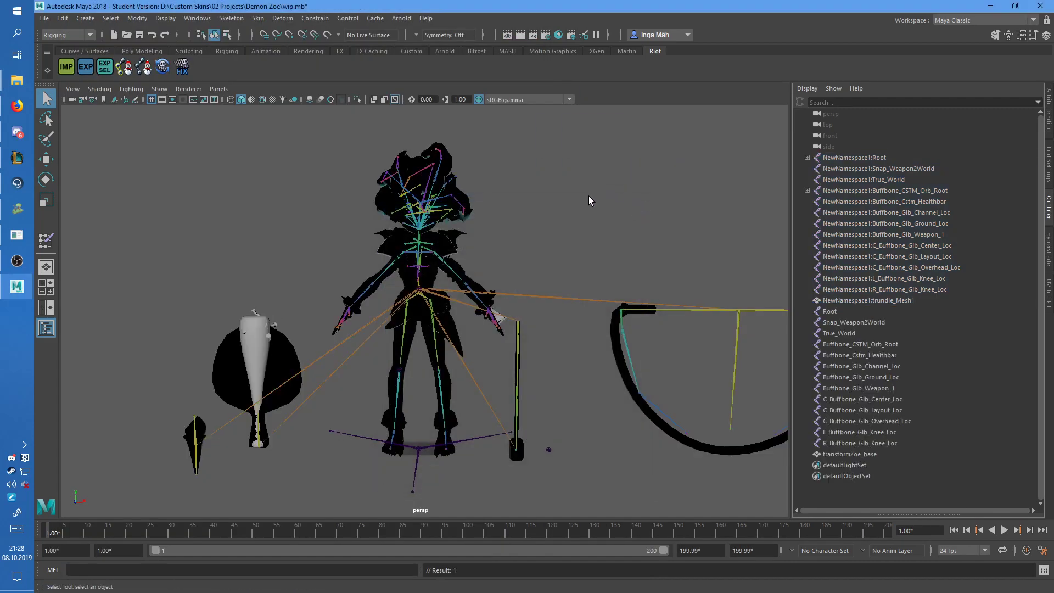
Step: Try moving two vertices of the custom mesh near the character's hand and undo the move
alt+drag(587, 348, 501, 371)
scroll(515, 380, up, 6)
click(500, 375)
alt+middle_drag(501, 375, 516, 310)
scroll(555, 307, up, 4)
alt+drag(562, 308, 420, 255)
alt+middle_drag(414, 253, 505, 302)
scroll(505, 302, up, 5)
key(F9)
click(268, 212)
shift+click(240, 242)
key(w)
drag(254, 224, 345, 272)
key(ctrl+z)
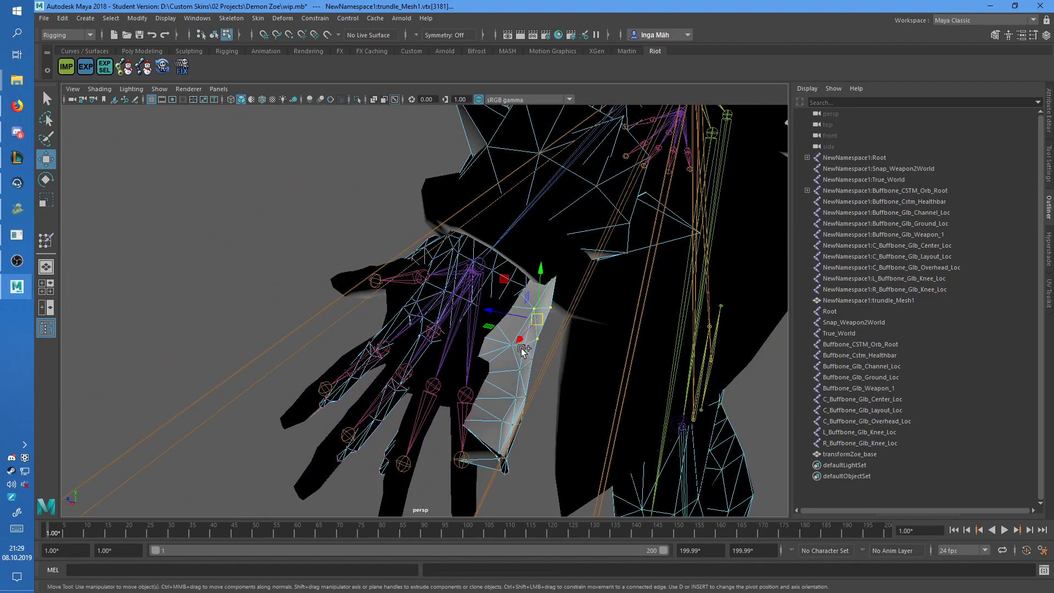
Step: Select further vertices along the custom mesh near the hand, clear the selection and return to object selection
shift+click(524, 347)
shift+click(532, 360)
shift+click(520, 371)
shift+click(503, 421)
shift+click(515, 426)
alt+drag(518, 424, 492, 397)
click(417, 371)
alt+drag(414, 370, 584, 339)
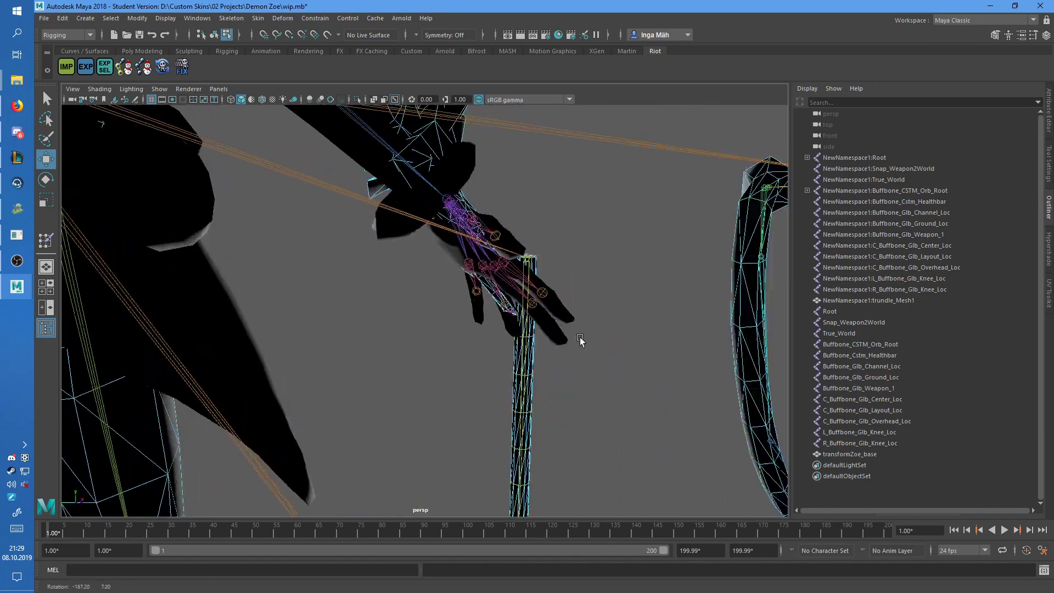
scroll(549, 340, down, 8)
key(F8)
alt+drag(418, 345, 450, 333)
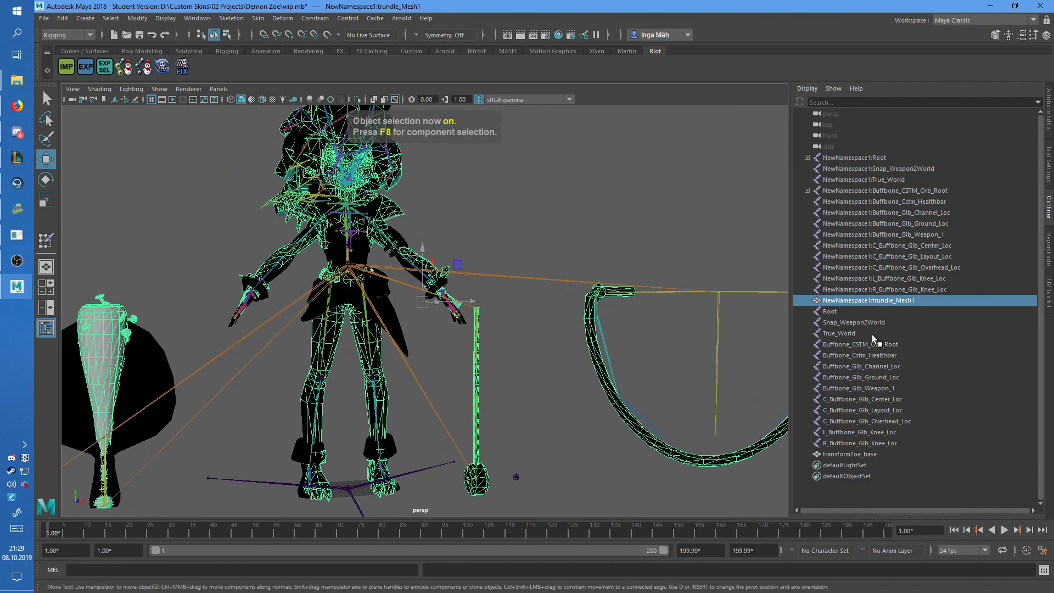
Step: Try to parent transformZoe_base to NewNamespace1:trundle_Mesh1 and undo the parenting
click(860, 453)
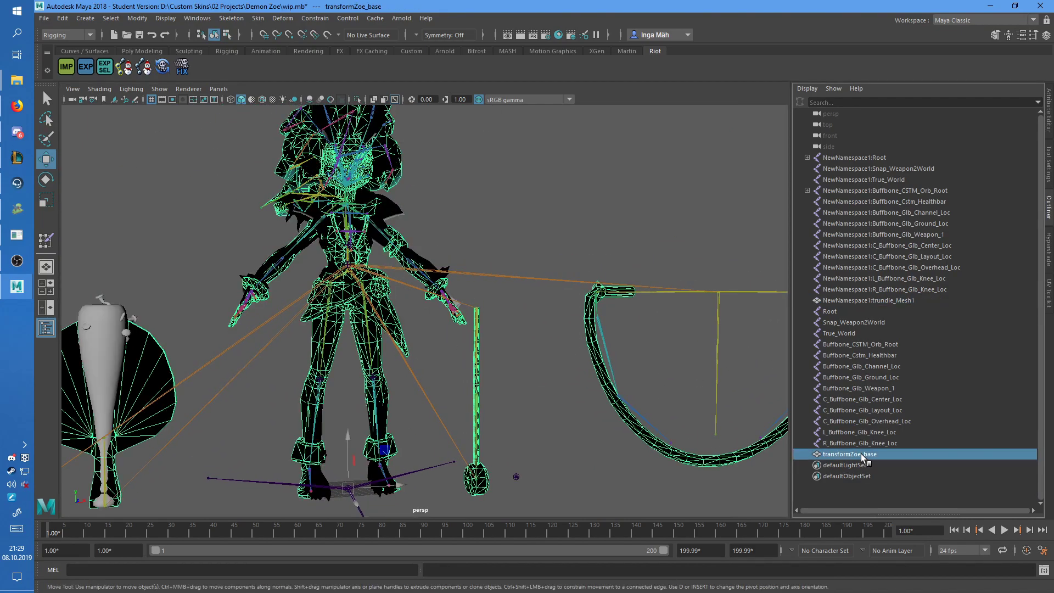
ctrl+double_click(884, 302)
key(p)
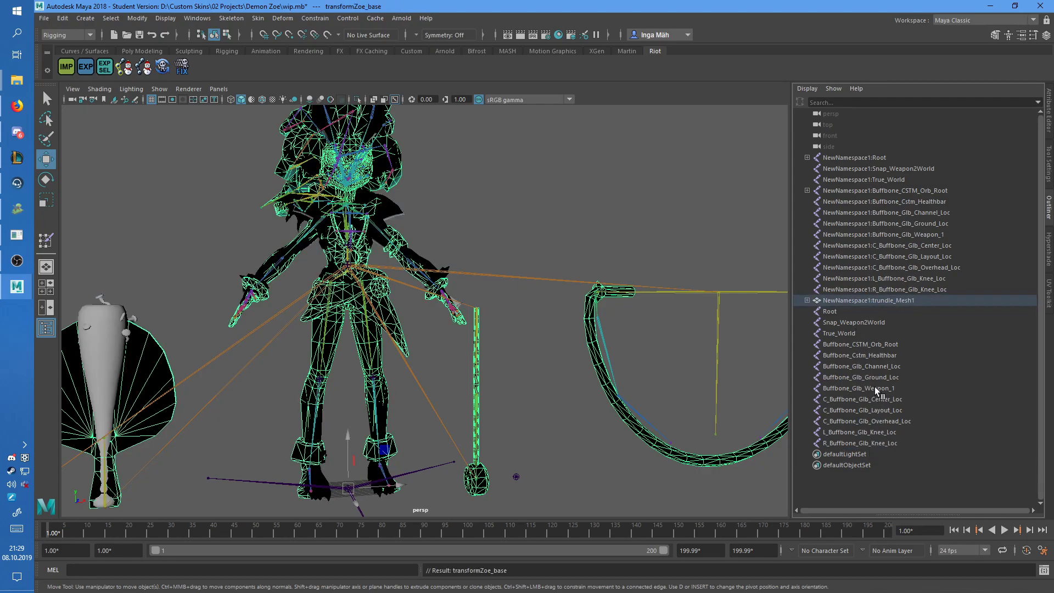
key(ctrl+z)
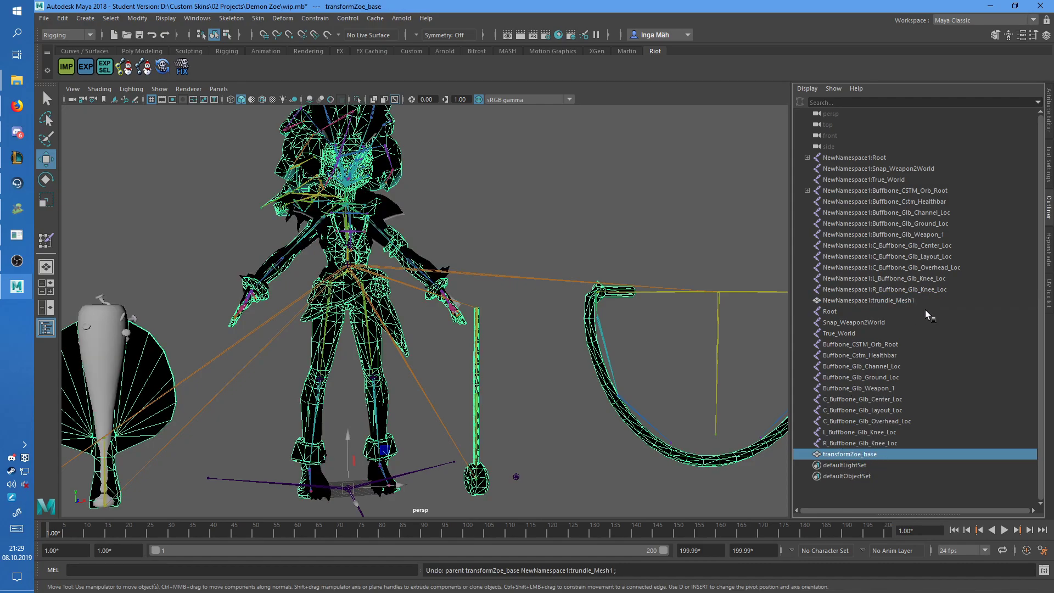
Step: Copy the skin weights from transformZoe_base to NewNamespace1:trundle_Mesh1 using Closest point on surface and Closest joint
ctrl+click(908, 301)
click(258, 18)
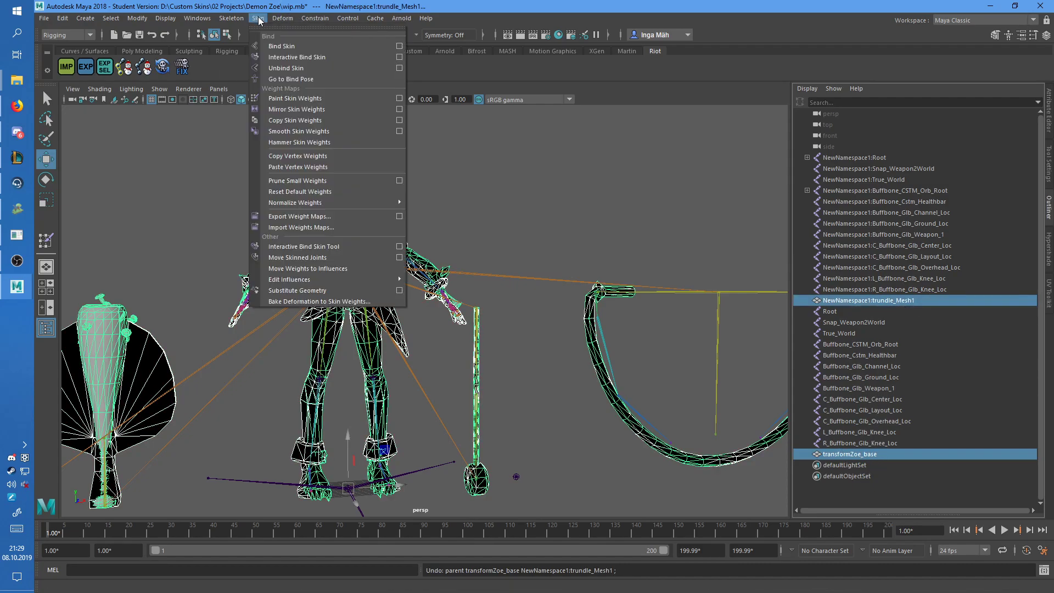
click(399, 120)
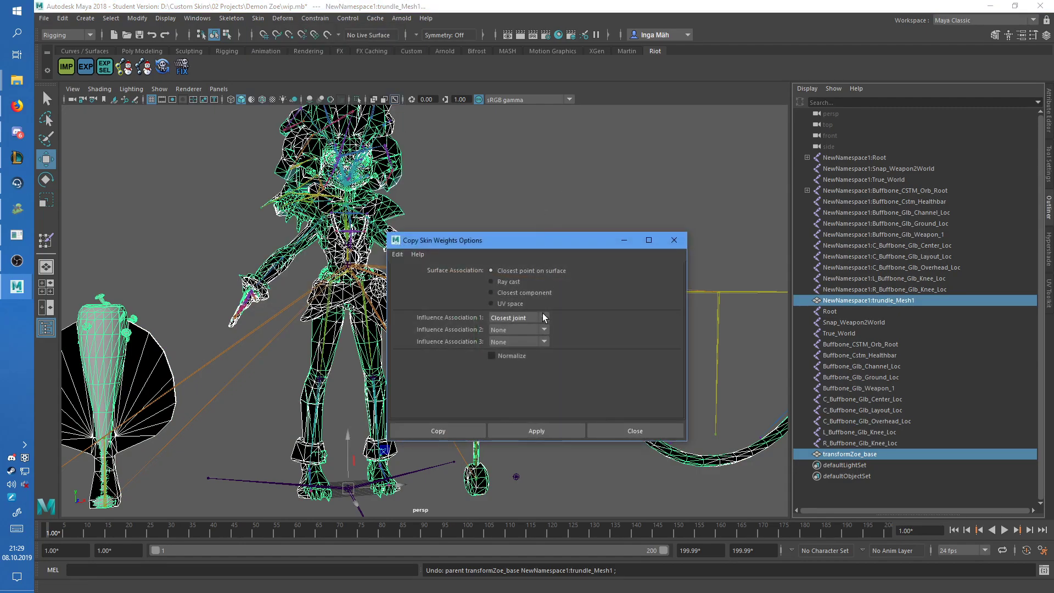
click(479, 430)
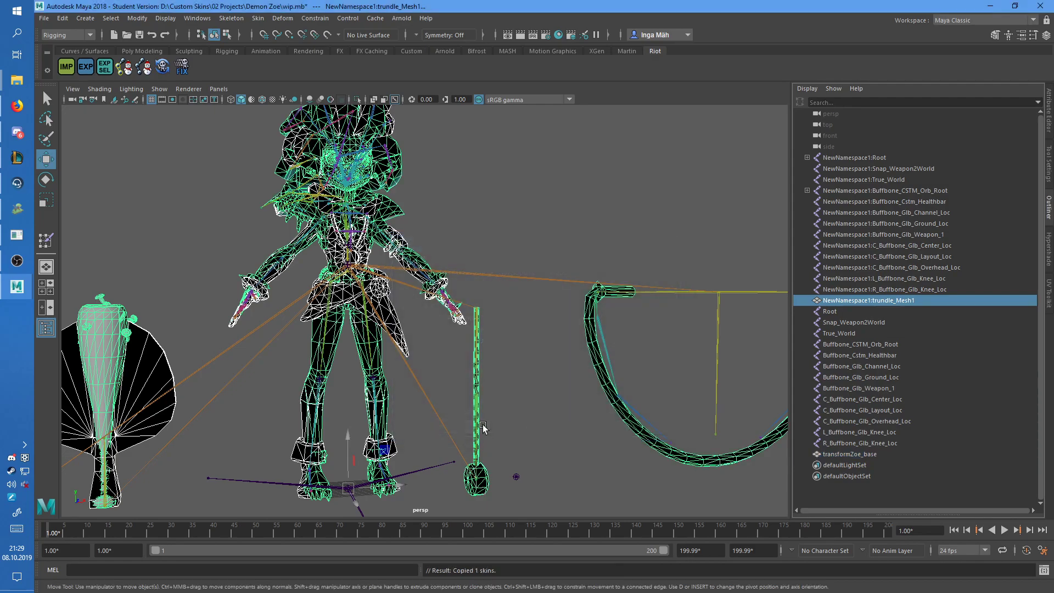
Step: Delete the imported transformZoe_base mesh and all joints that lack the NewNamespace1 prefix
click(850, 452)
shift+click(830, 312)
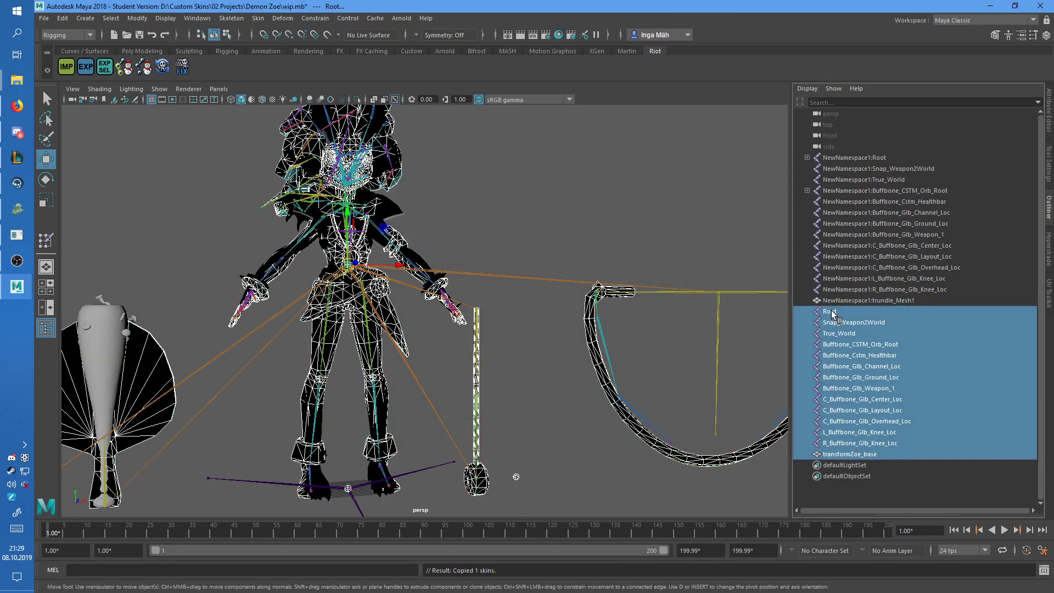
key(Delete)
Step: Select the remaining joints and mesh, and delete NewNamespace1 by merging its contents with the root
click(857, 301)
shift+click(857, 158)
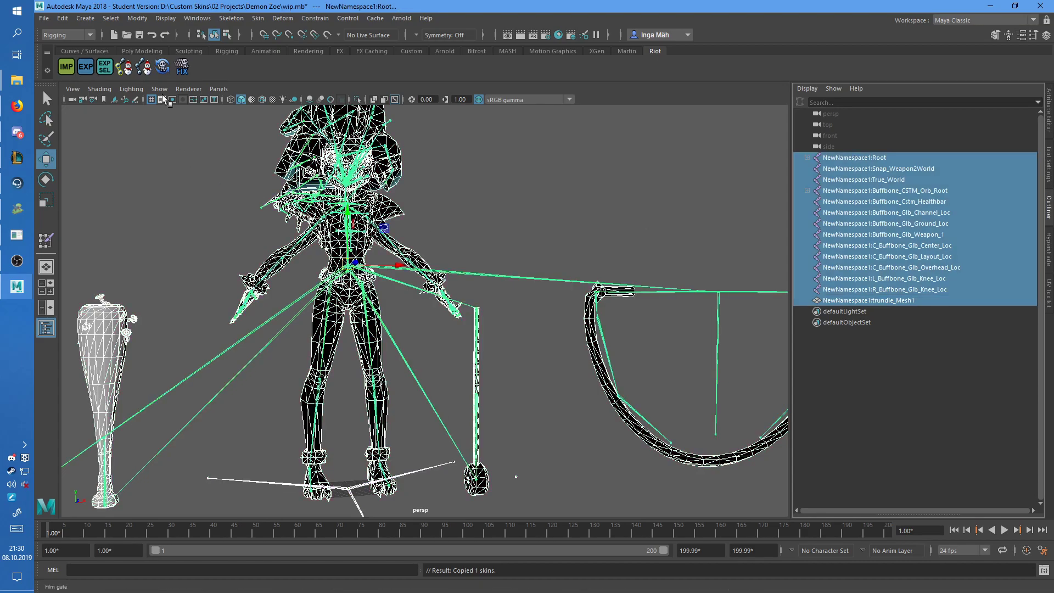
click(197, 18)
mouse_move(242, 101)
mouse_move(255, 57)
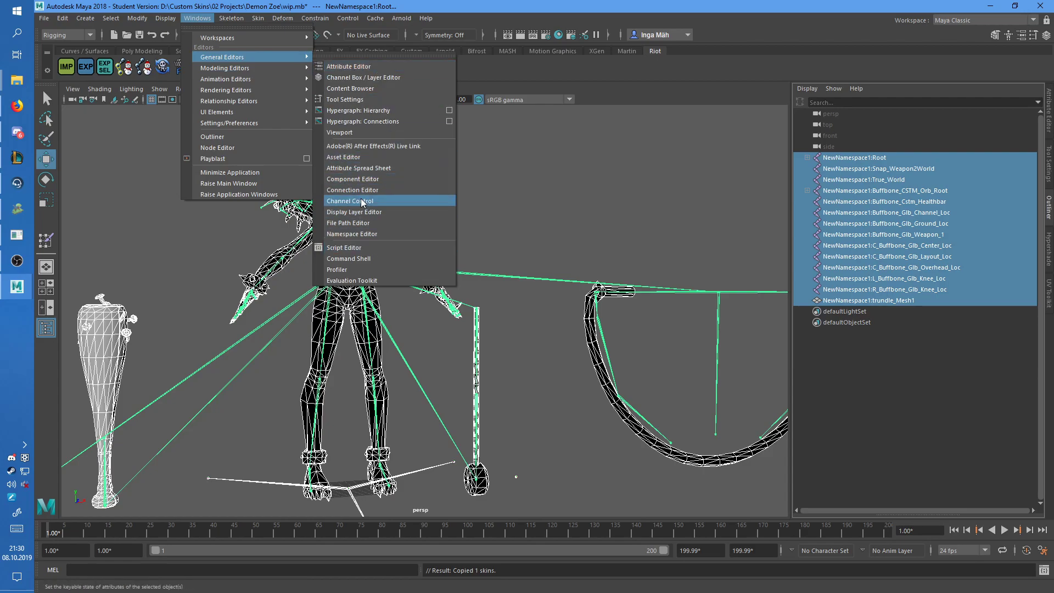
click(363, 234)
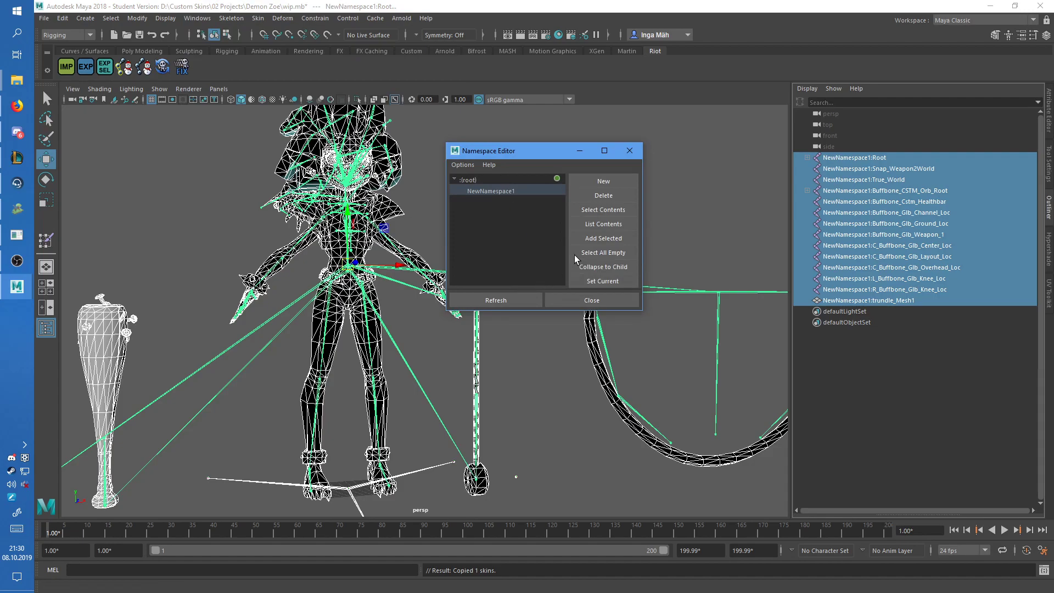
click(603, 196)
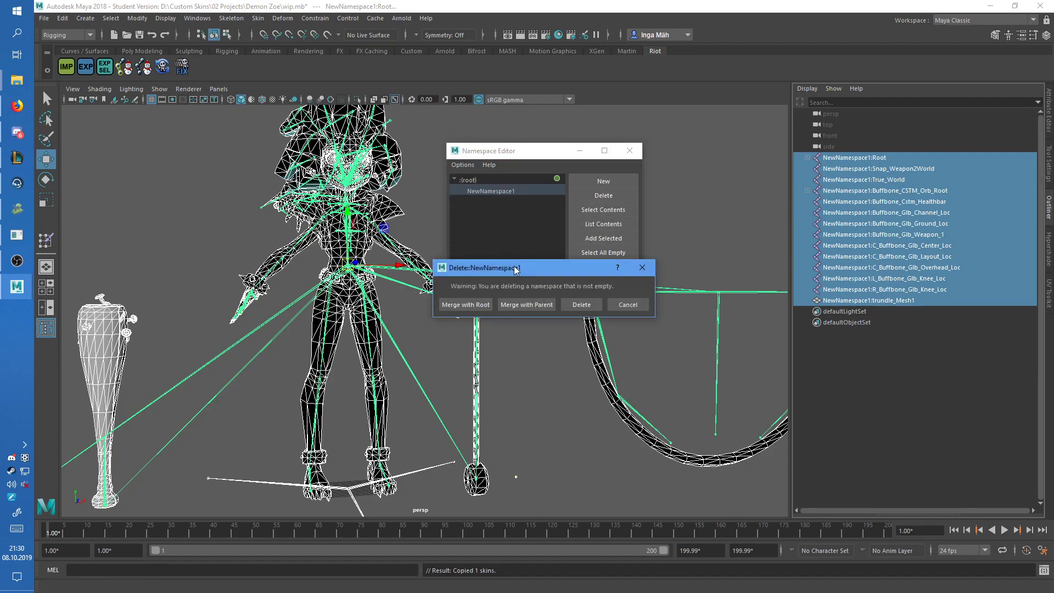
click(474, 305)
click(630, 151)
Step: Activate Paint Skin Weights on trundle_Mesh1 and examine the copied weights on the upper body, hair and wing
click(856, 300)
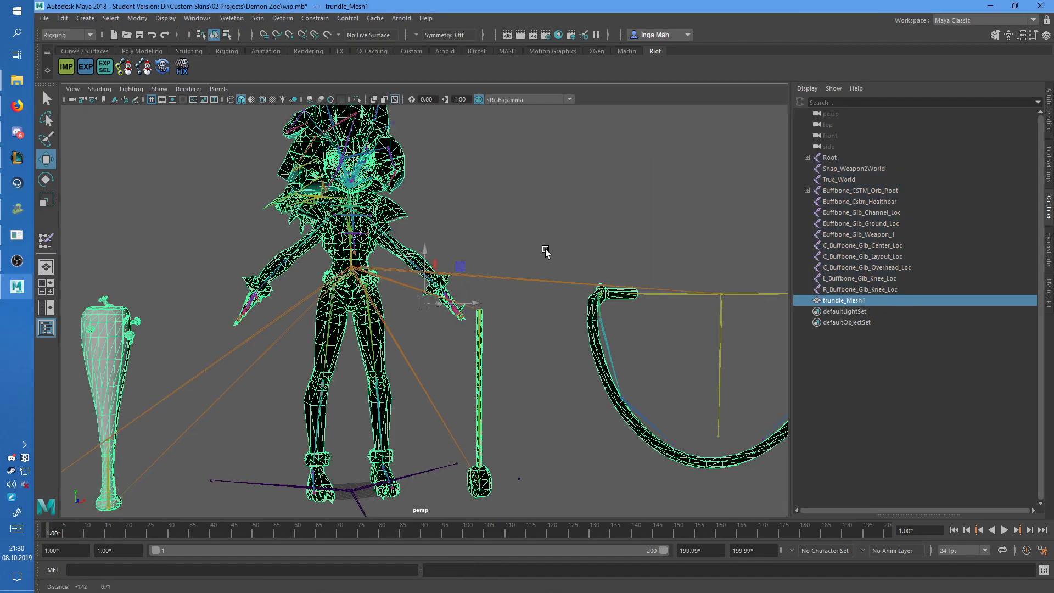
click(46, 239)
scroll(423, 275, up, 5)
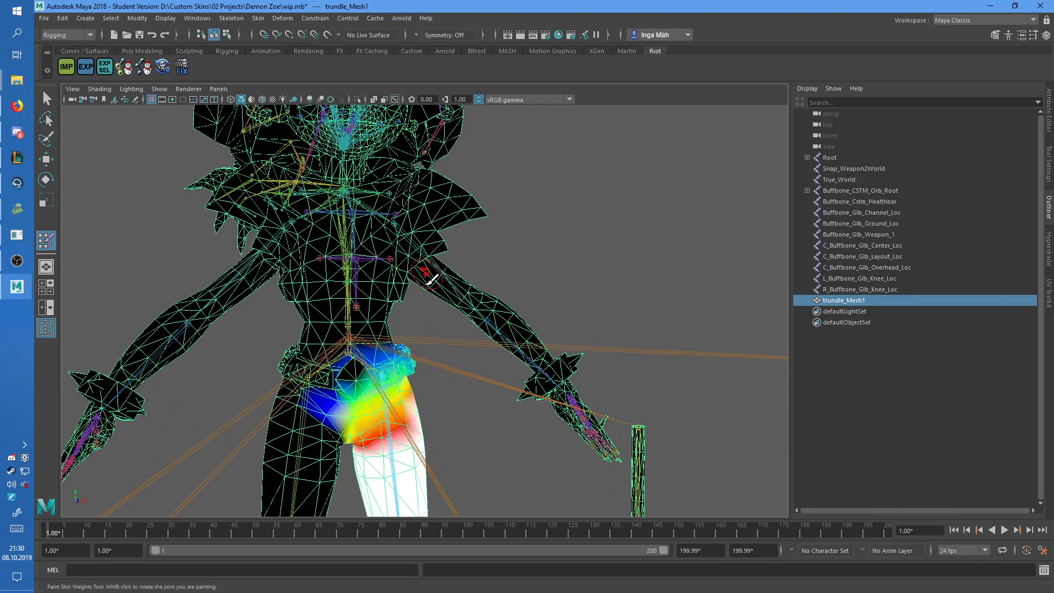
right_click(393, 222)
right_click(397, 228)
right_drag(405, 207, 405, 203)
alt+drag(461, 215, 376, 219)
alt+drag(561, 222, 466, 222)
alt+middle_drag(615, 201, 524, 240)
right_drag(505, 125, 505, 107)
alt+middle_drag(565, 217, 496, 298)
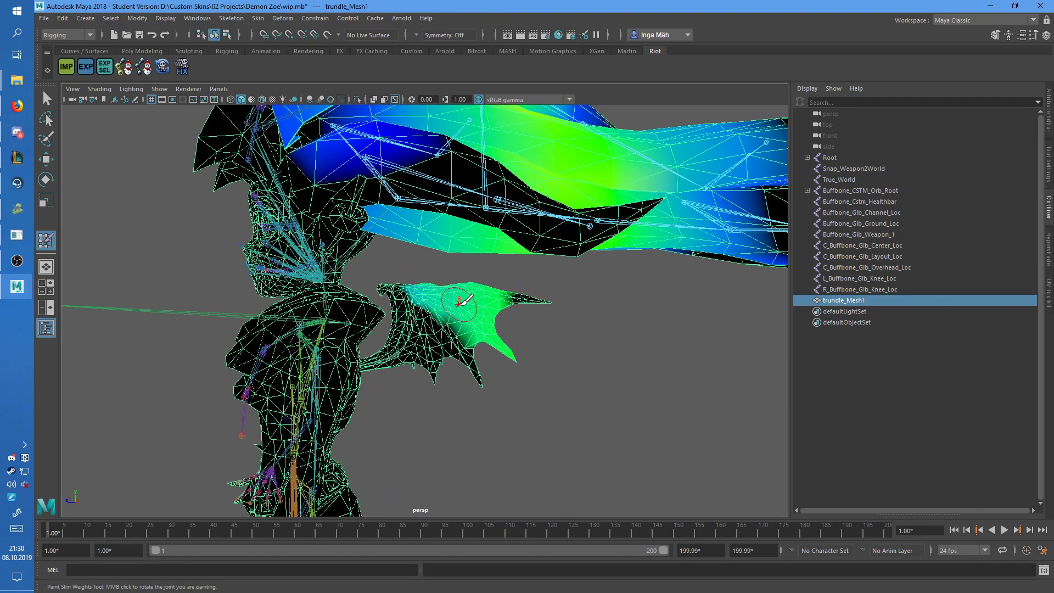
alt+drag(461, 302, 349, 296)
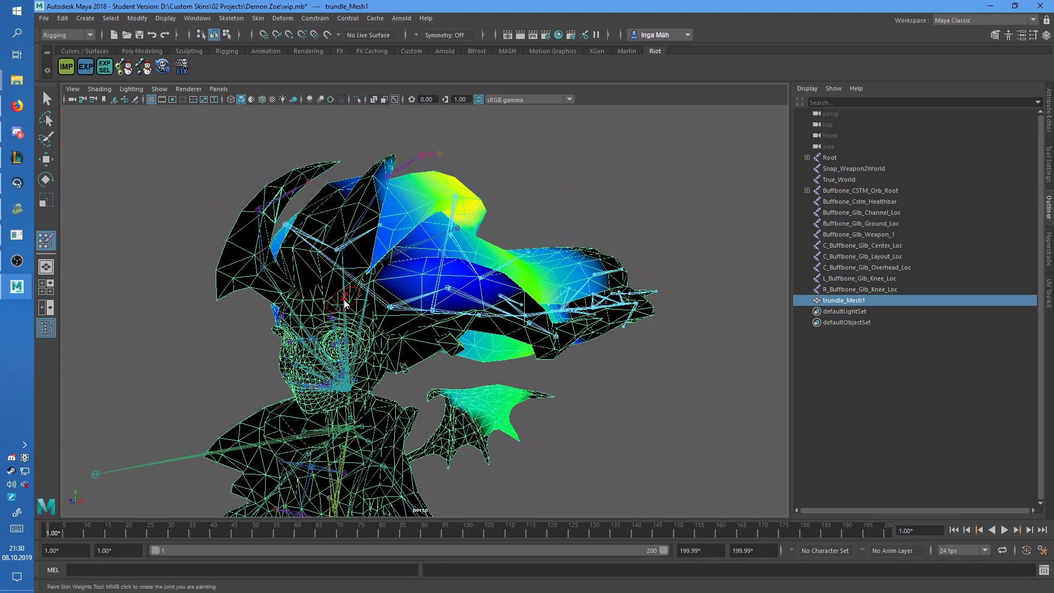
Step: Examine the copied skin weights of the head and facial joints on the hair, eyes and mouth
right_drag(344, 300, 344, 258)
alt+drag(444, 247, 378, 244)
alt+drag(328, 222, 446, 262)
scroll(509, 313, down, 3)
scroll(506, 357, up, 2)
alt+middle_drag(496, 374, 495, 284)
alt+drag(517, 343, 498, 346)
scroll(494, 340, up, 6)
alt+middle_drag(401, 181, 449, 250)
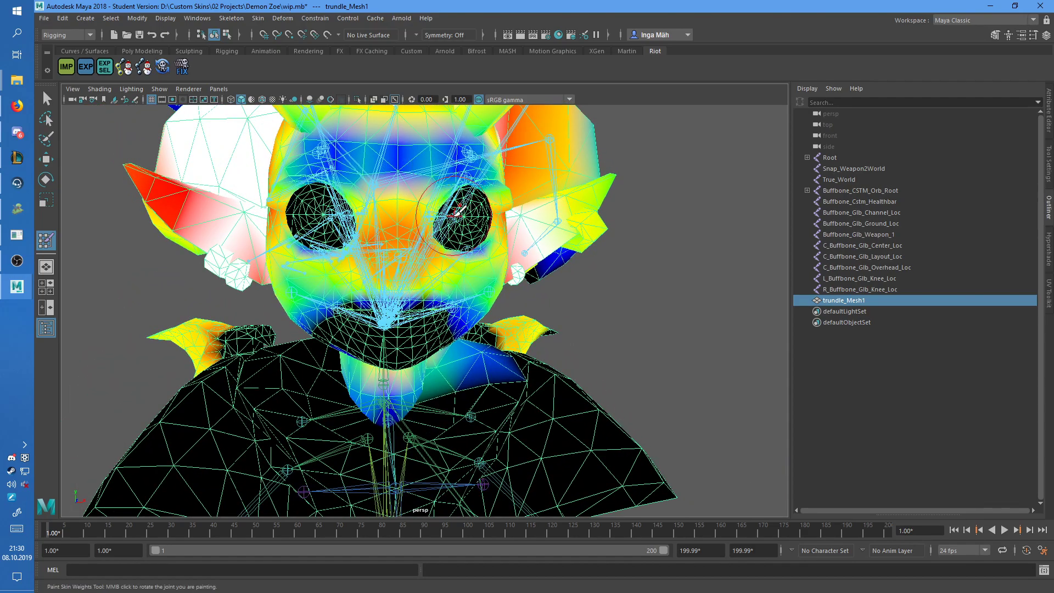
right_drag(447, 210, 401, 156)
right_drag(395, 298, 397, 264)
scroll(541, 281, down, 5)
scroll(464, 322, up, 3)
alt+drag(432, 345, 635, 318)
Step: Try to export trundle_Mesh1 as a League of Legends skin, replacing Zoe_base.skn in the Demon Zoe project folder
click(44, 18)
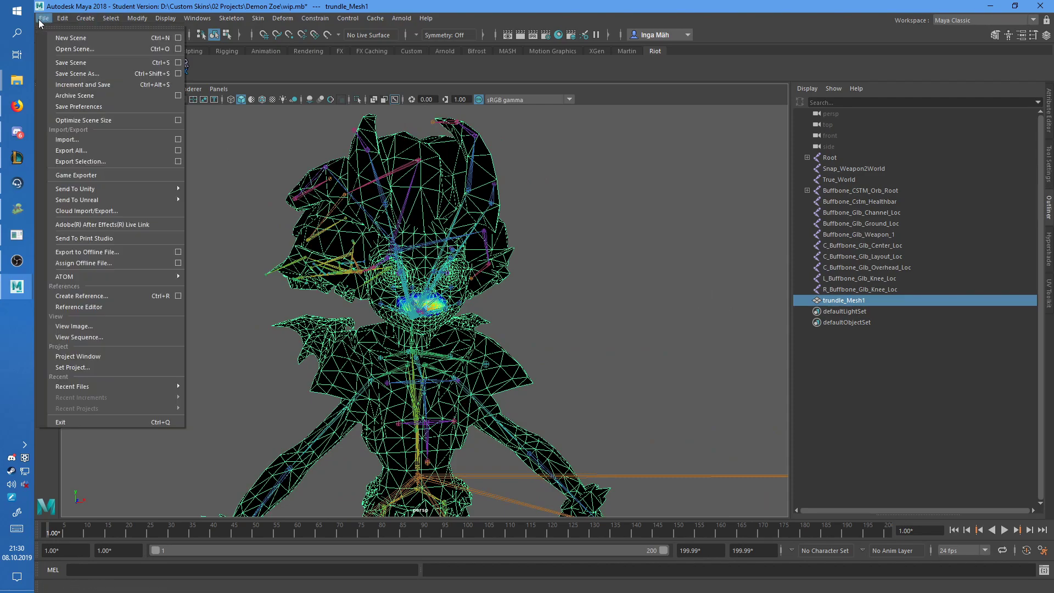
click(84, 159)
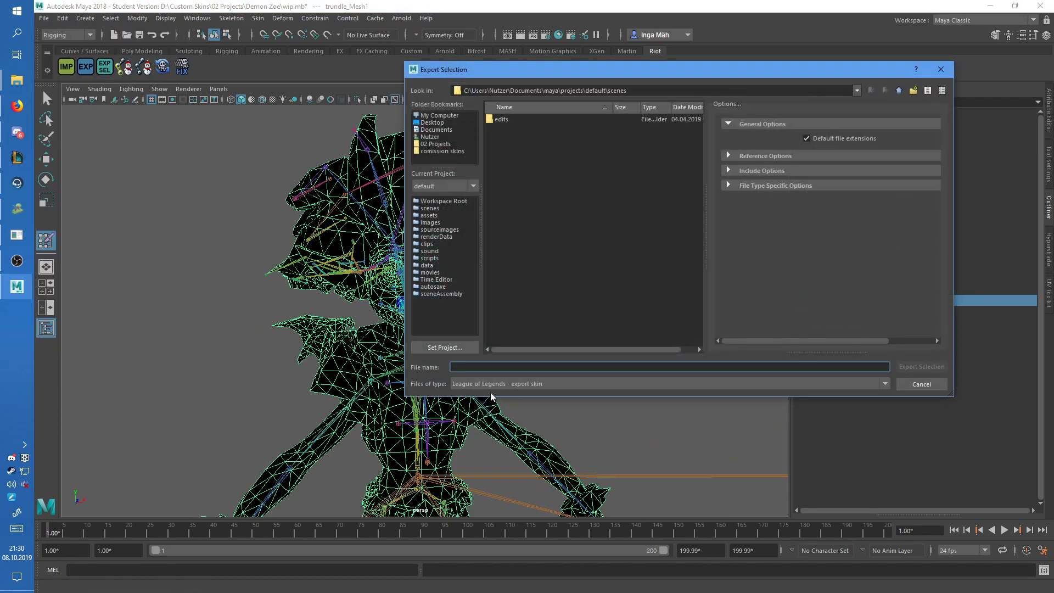
click(436, 144)
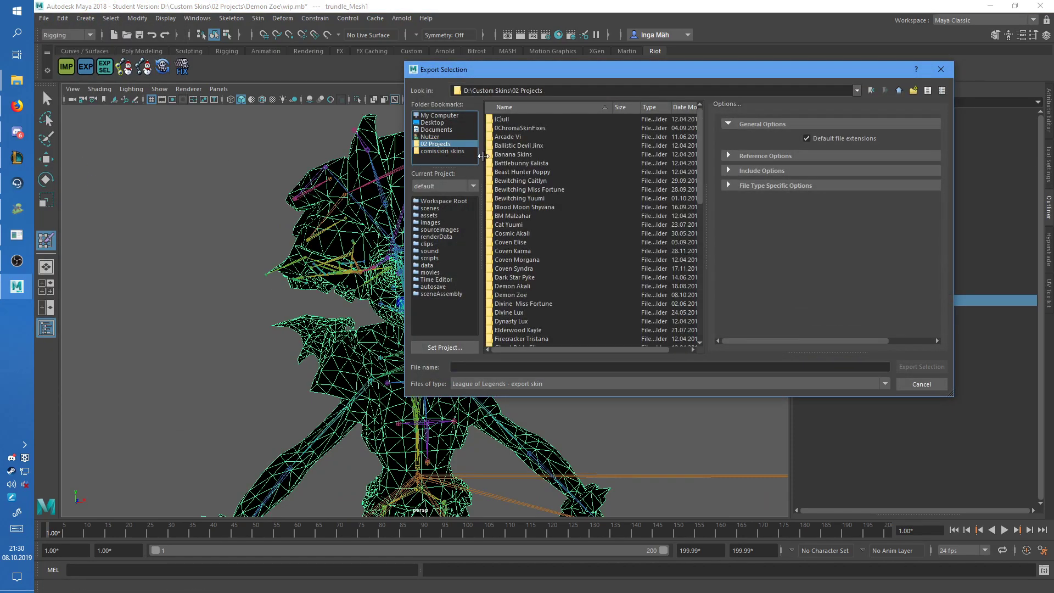
scroll(536, 219, down, 3)
double_click(511, 216)
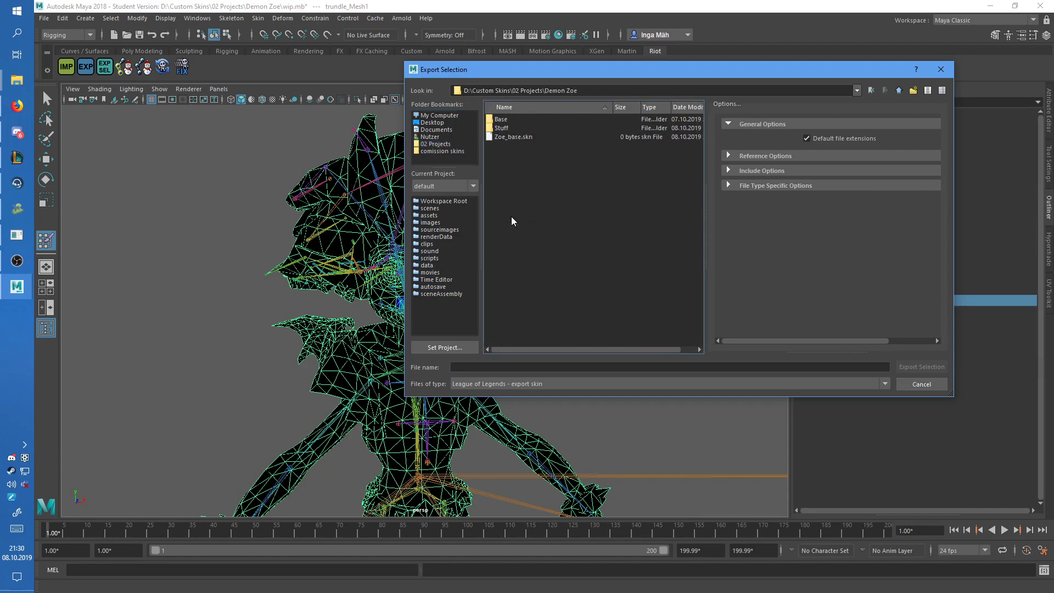
double_click(501, 137)
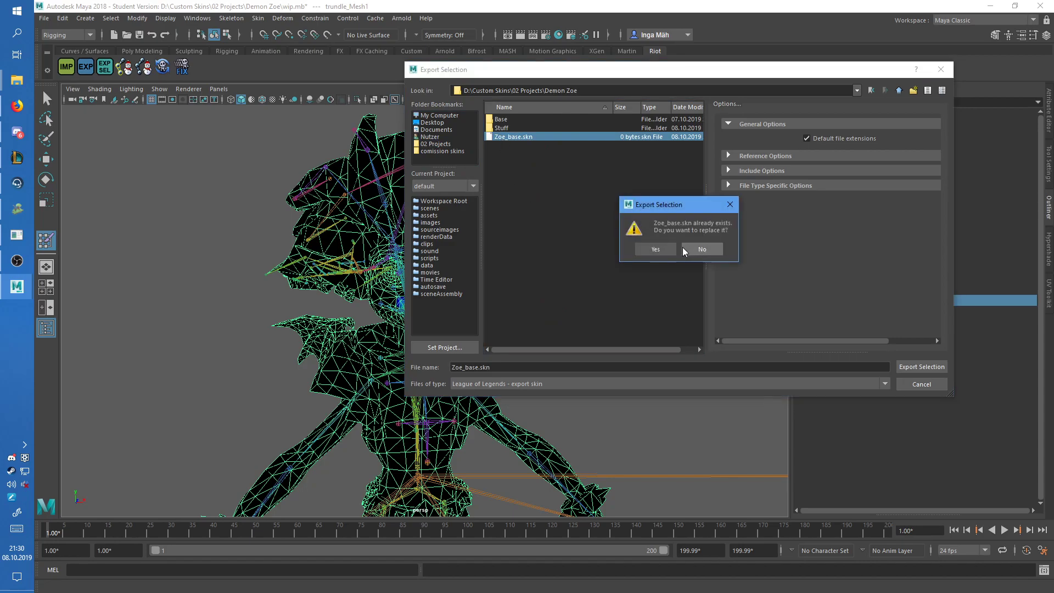
click(667, 249)
Step: Read the latest export messages in the Script Editor
click(1044, 570)
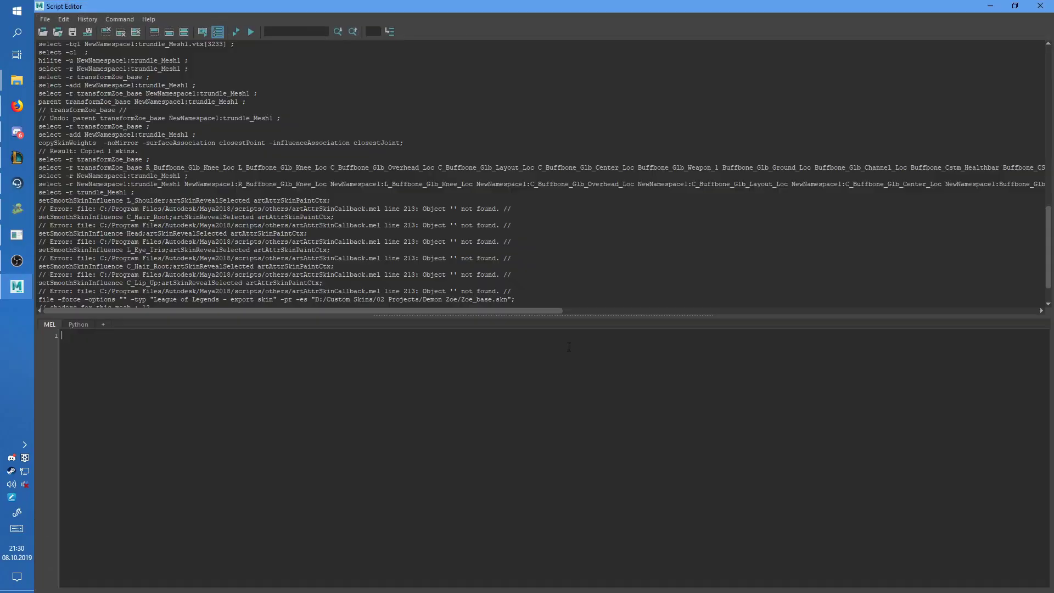
scroll(566, 293, down, 2)
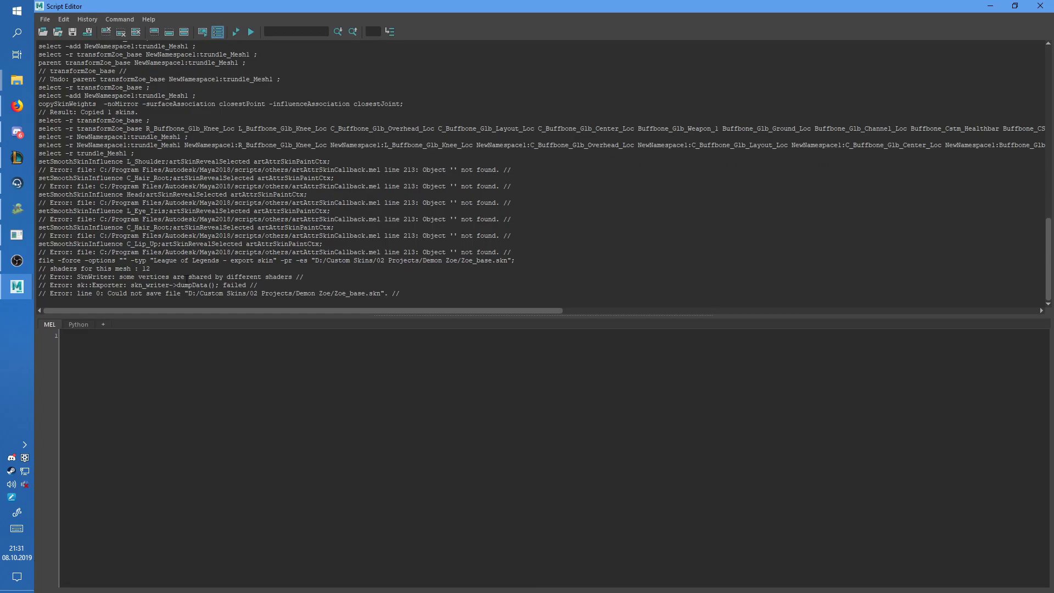
click(1040, 6)
Step: Assign a new Lambert material to trundle_Mesh1 and delete the scene's unused shading nodes
right_drag(555, 233, 629, 504)
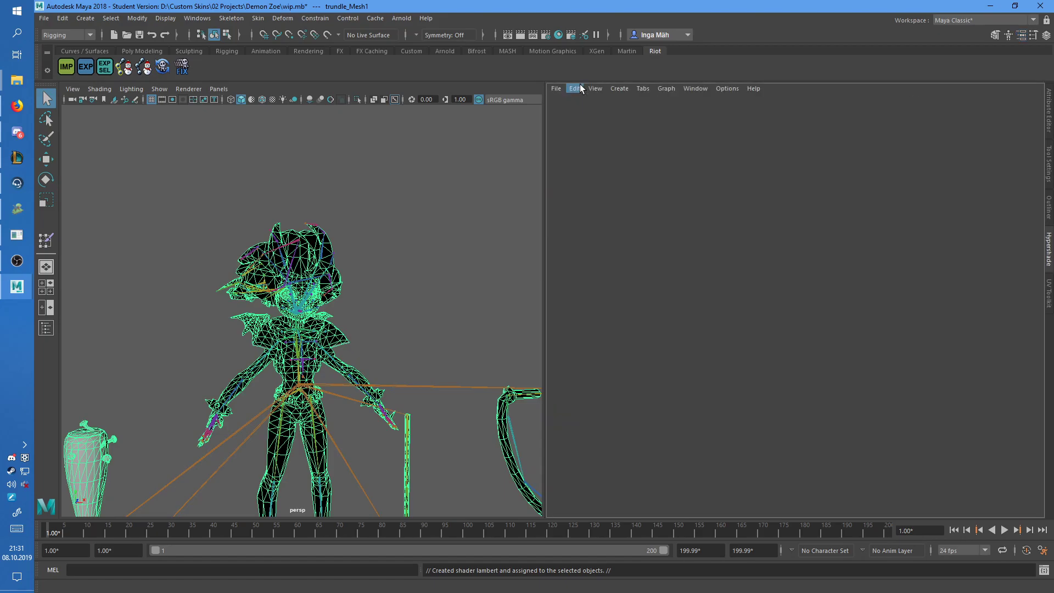
click(574, 89)
click(595, 119)
click(1048, 209)
Step: Try the League of Legends skin export again, overwriting Zoe_base.skn
click(42, 18)
click(77, 158)
double_click(512, 137)
click(655, 249)
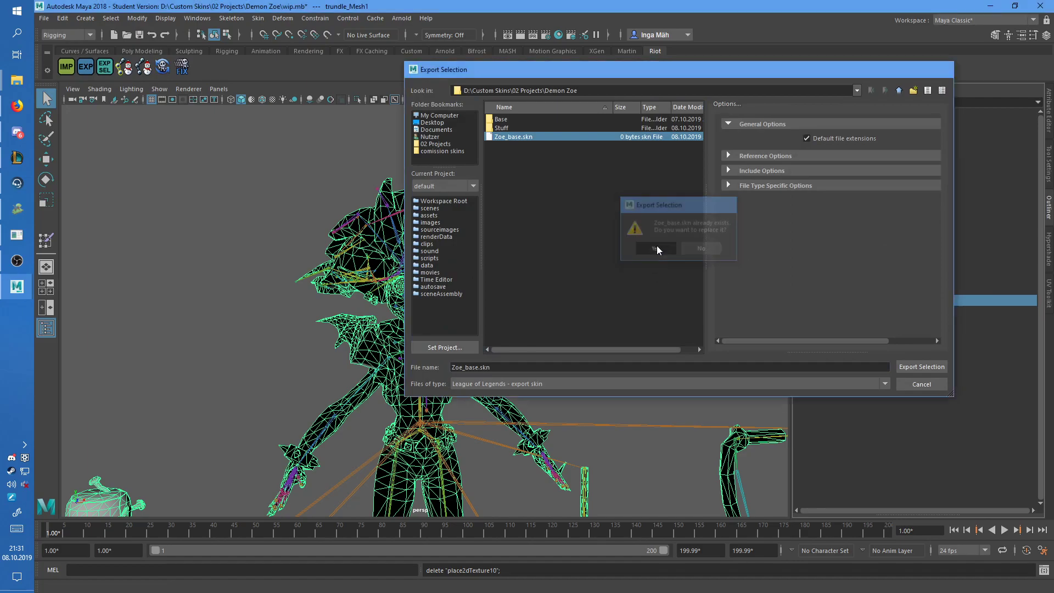
Step: Check the Script Editor for the reason behind the second export's result
click(1032, 568)
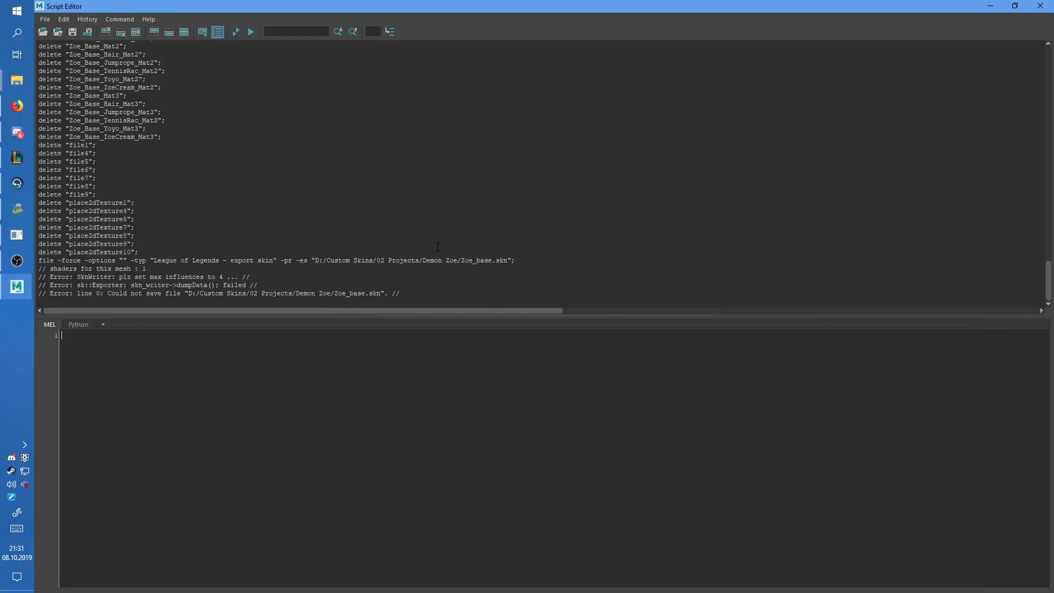
drag(251, 274, 128, 277)
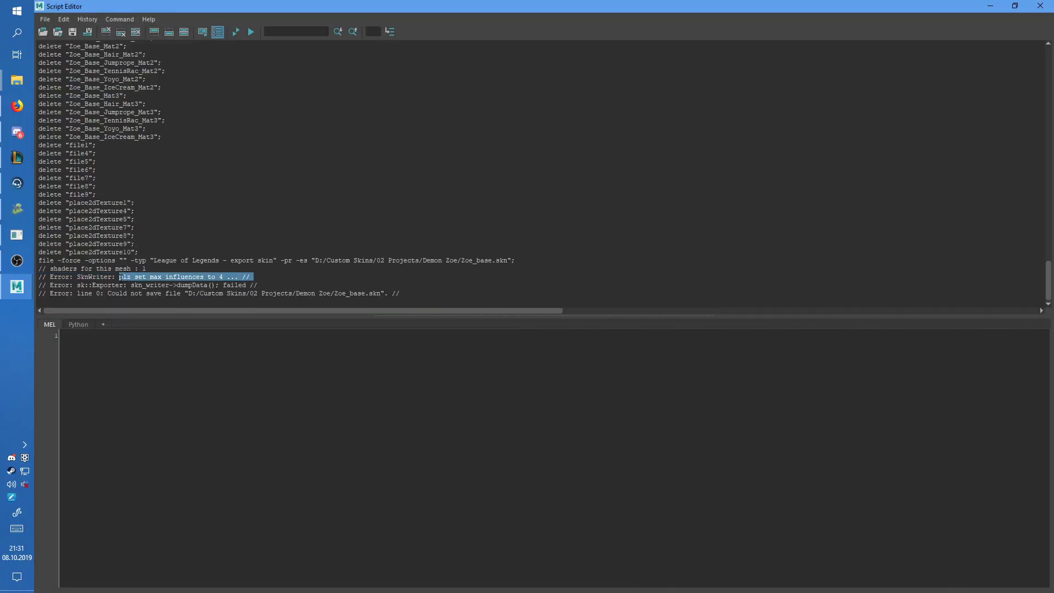
click(1039, 5)
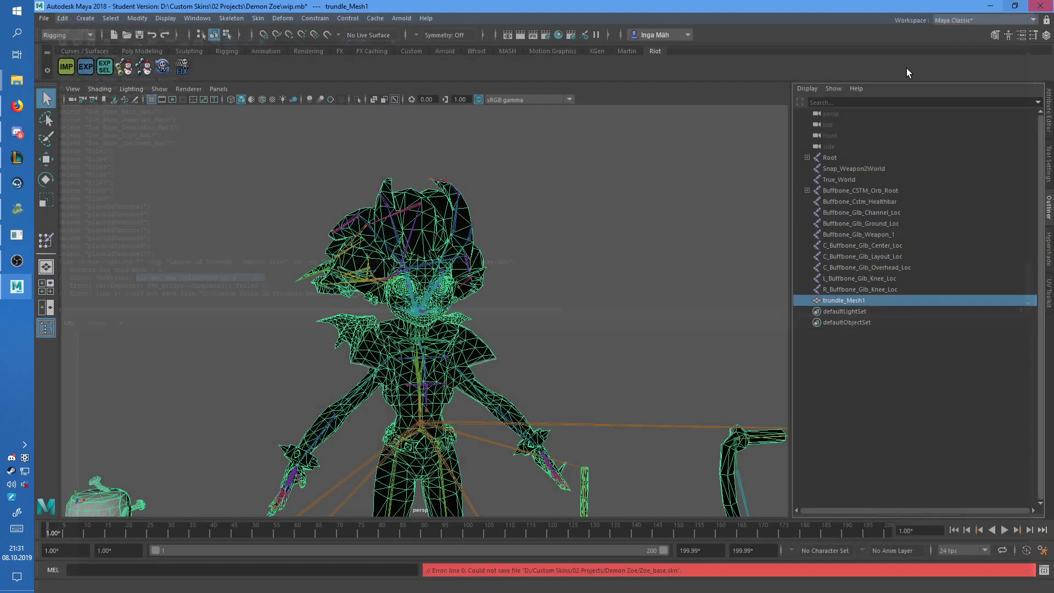
Step: Switch trundle_Mesh1 to vertex selection, pick sample vertices on the chest and shoulder, and clear the selection
scroll(428, 443, up, 5)
right_drag(524, 369, 493, 372)
click(491, 371)
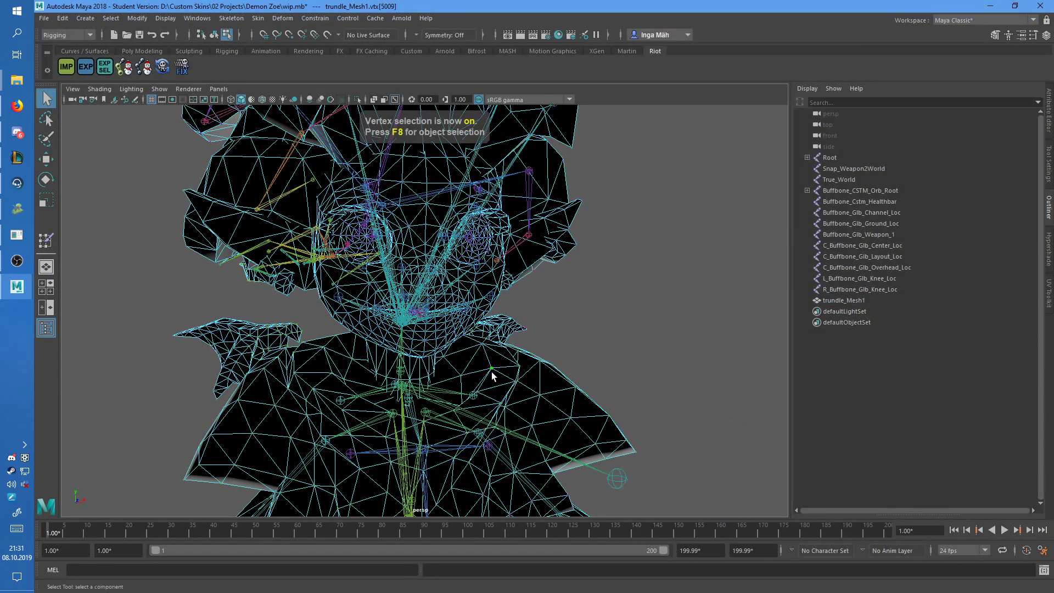
alt+middle_drag(555, 407, 535, 286)
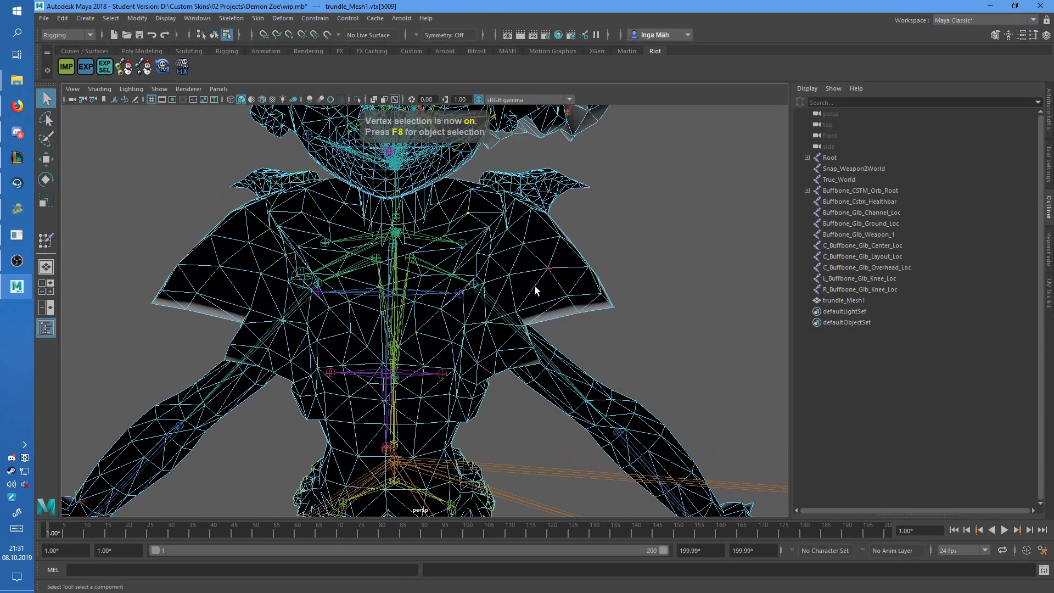
click(525, 250)
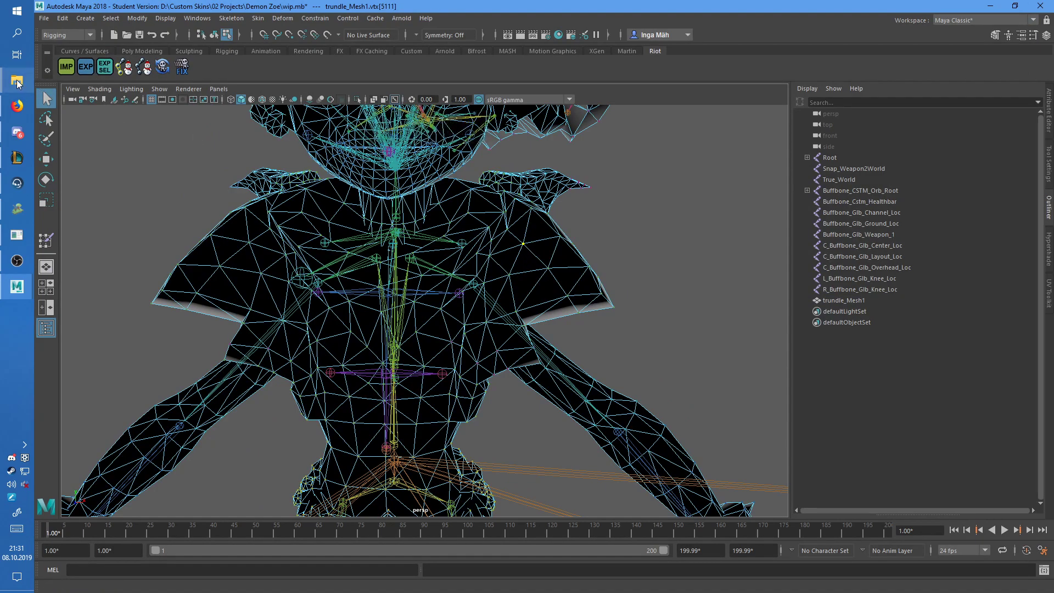
click(628, 247)
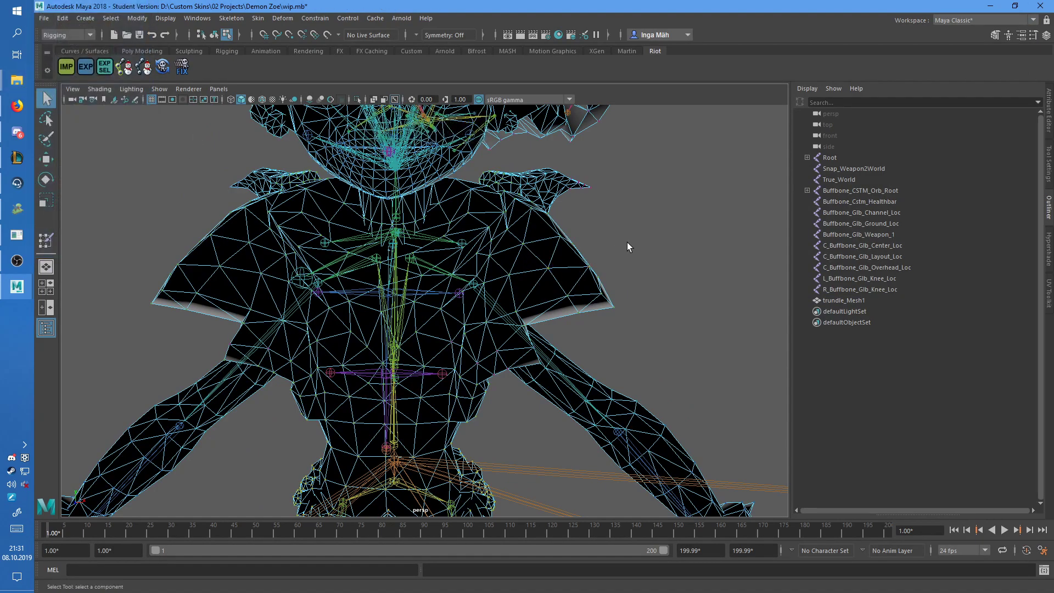
Step: Try running the VertSelect script from the Downloads folder in Maya and read its output in the Script Editor
mouse_move(17, 80)
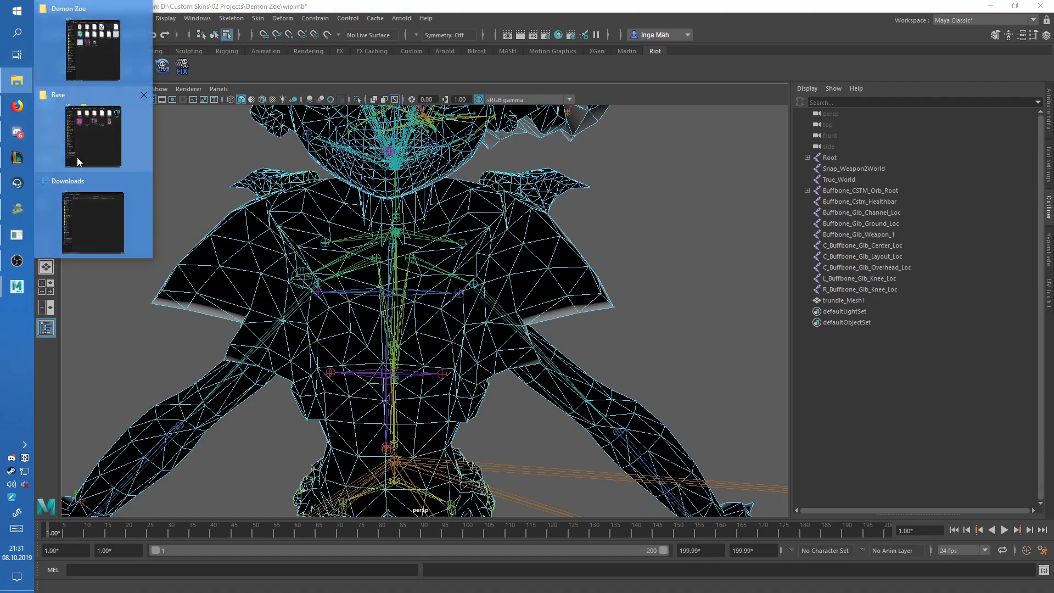
mouse_move(90, 213)
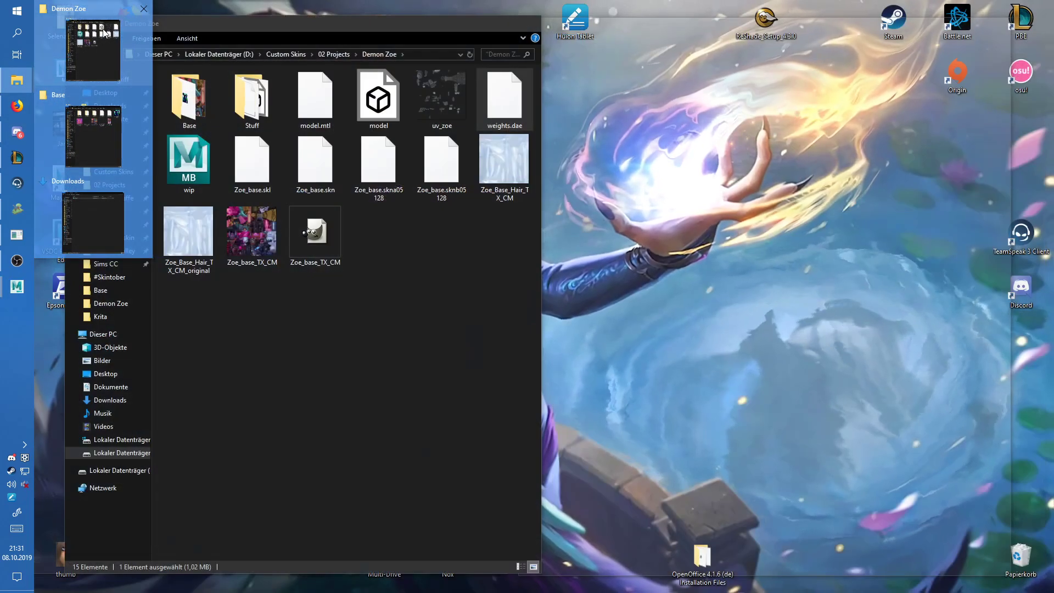
mouse_move(104, 126)
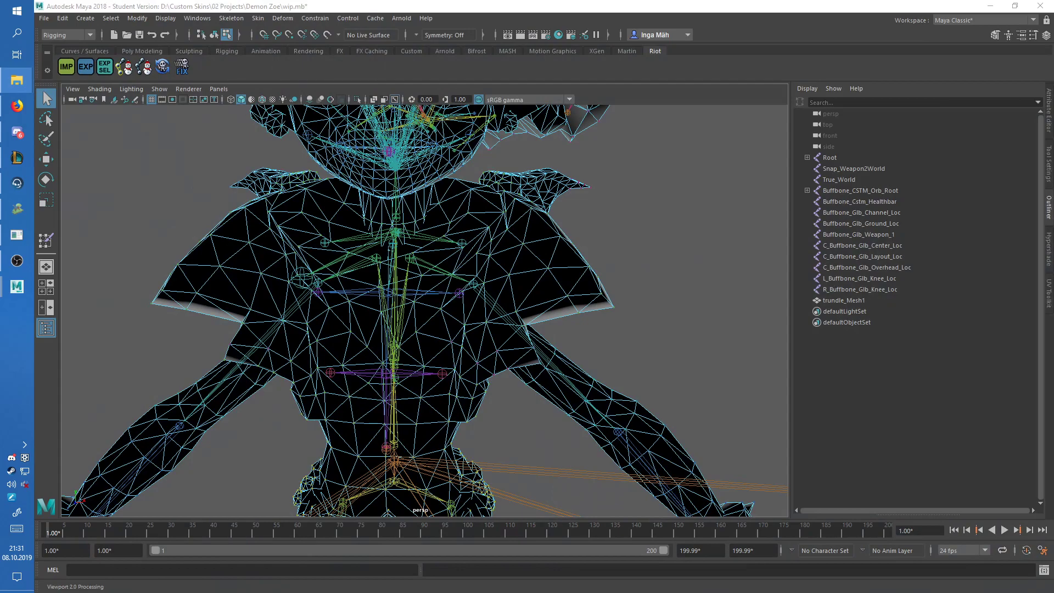
drag(1053, 68, 781, 48)
drag(733, 112, 449, 185)
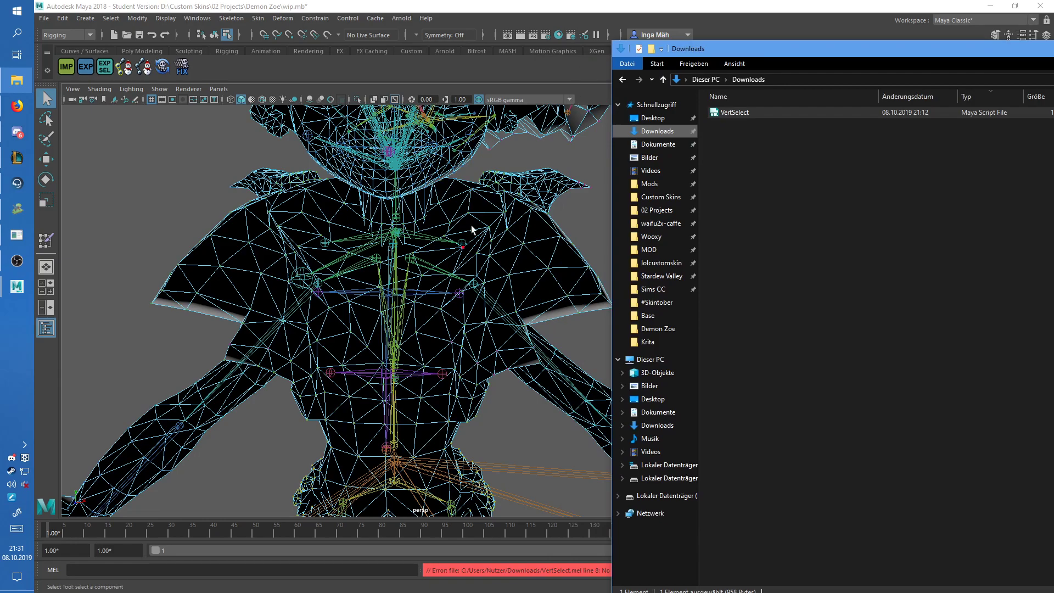
click(490, 203)
click(1044, 570)
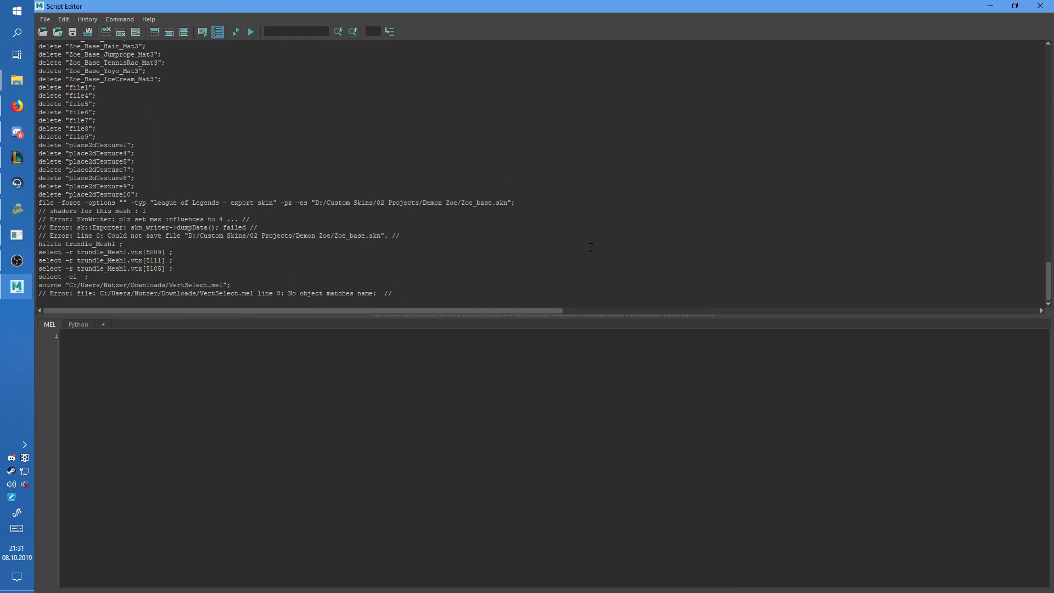
click(1039, 5)
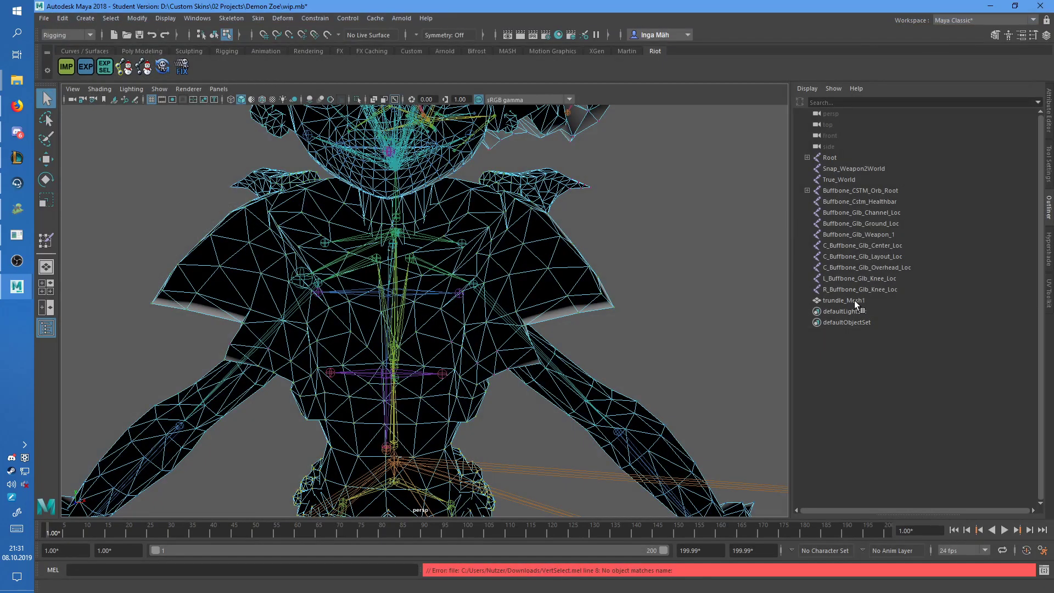
Step: Select trundle_Mesh1 and run the VertSelect script on it to select the vertices with more than 4 influences
click(856, 301)
key(alt+Tab)
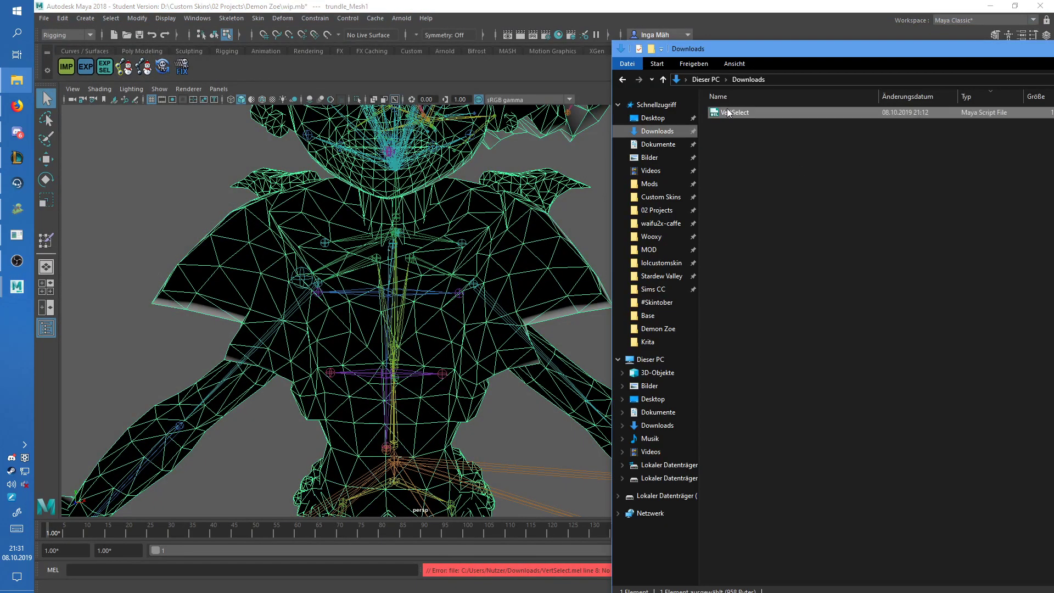
drag(727, 112, 513, 216)
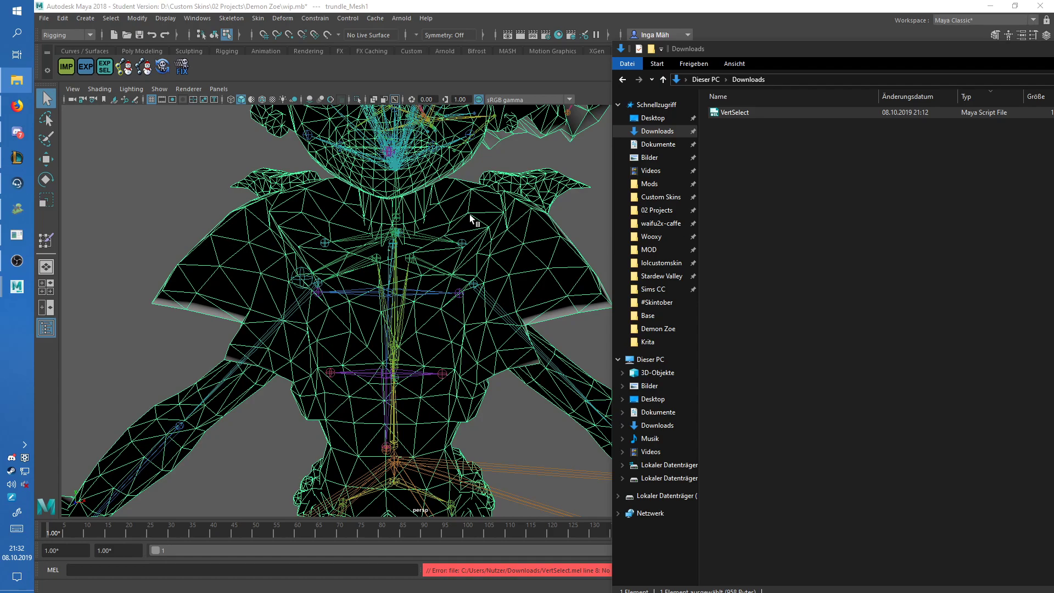
drag(469, 214, 470, 214)
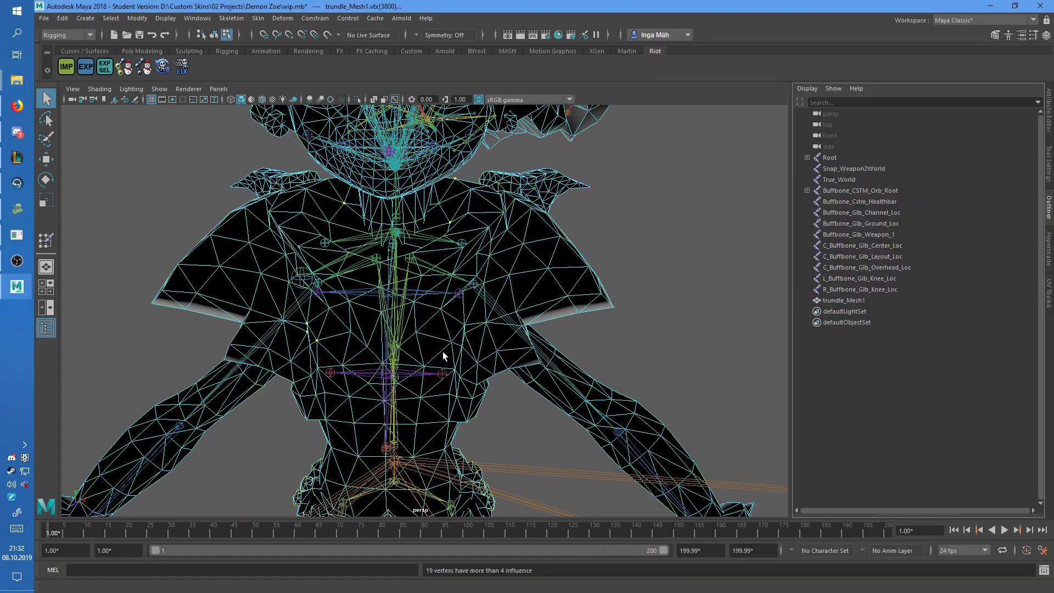
Step: Try moving the vertices selected by the script, and undo the move
alt+drag(403, 296, 479, 282)
key(w)
key(ctrl+z)
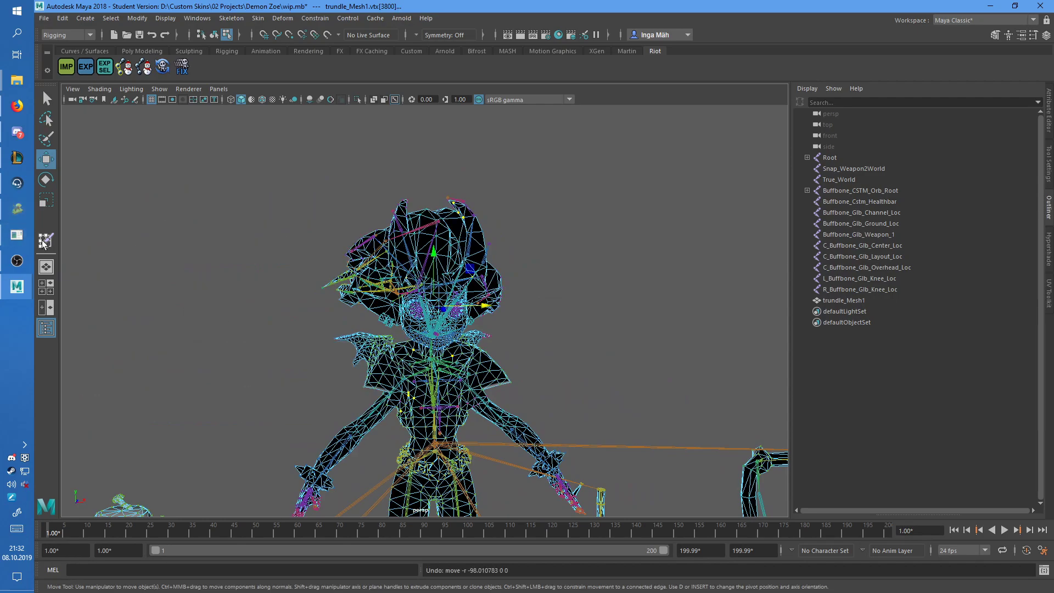
Step: Activate Paint Skin Weights for the selected vertices and show the tool's settings
click(46, 240)
scroll(475, 376, up, 5)
alt+middle_drag(475, 375, 468, 251)
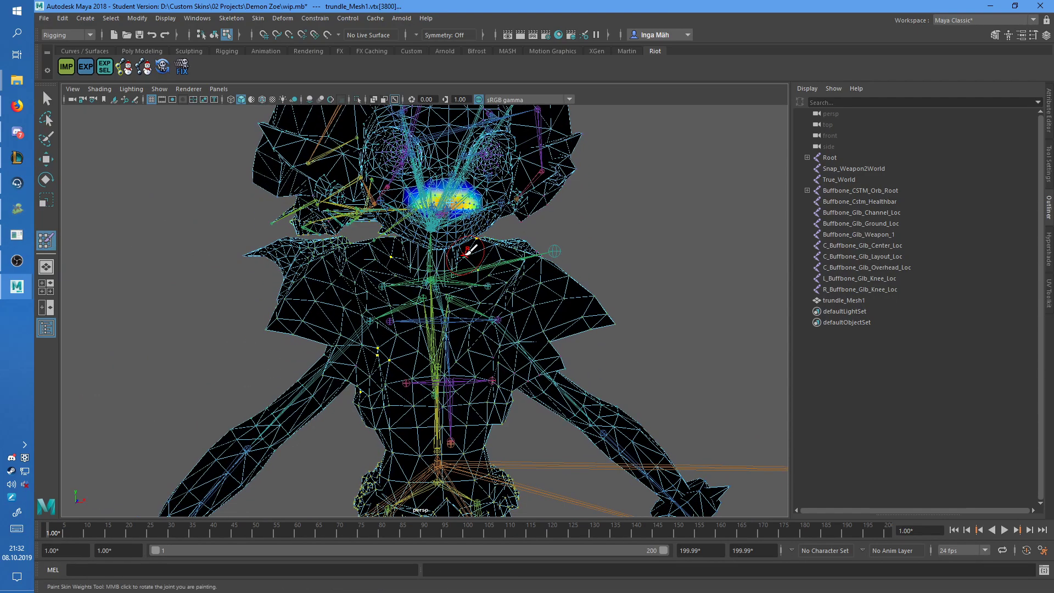
click(1049, 174)
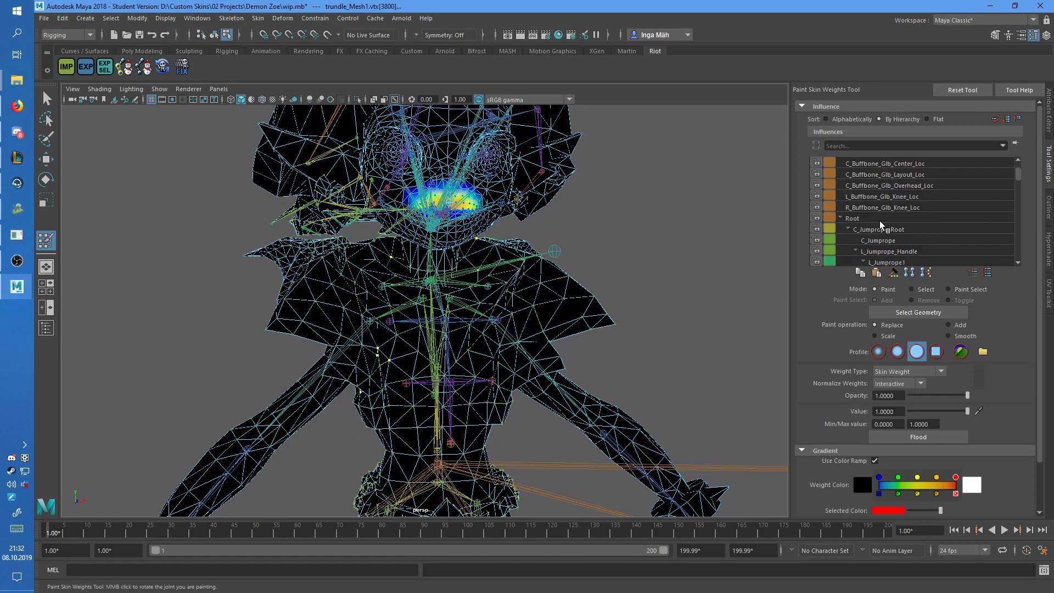
Step: Go through the Root, jump rope, pelvis and leg joint influences to check which ones affect the selected chest vertices
click(875, 219)
scroll(554, 324, up, 3)
scroll(888, 237, down, 2)
click(903, 198)
scroll(911, 210, down, 8)
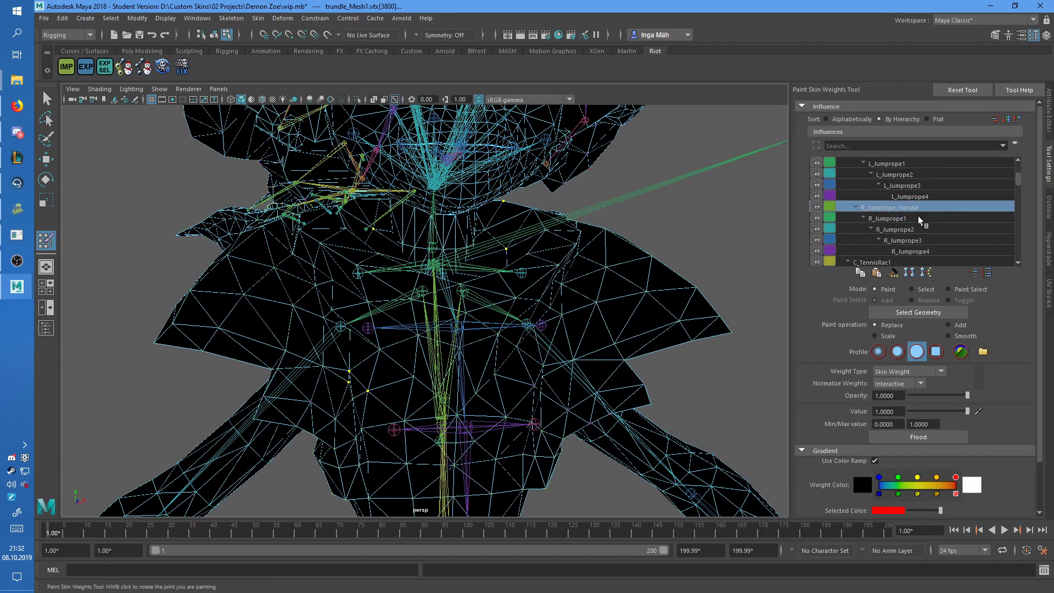
click(903, 197)
click(902, 208)
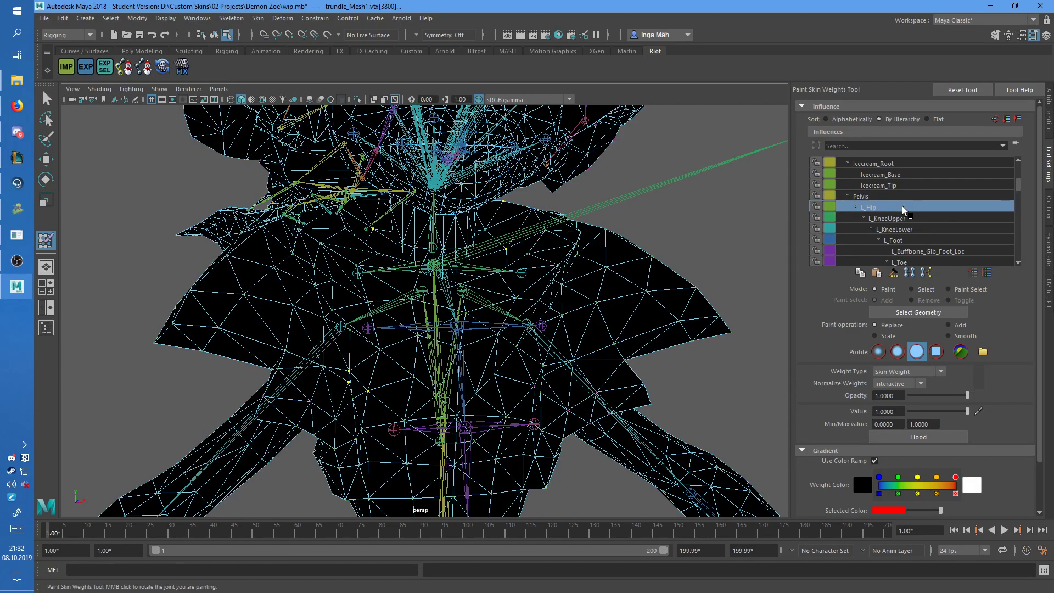
click(910, 220)
scroll(917, 220, down, 1)
click(922, 209)
click(922, 220)
click(925, 231)
scroll(925, 232, down, 1)
click(926, 241)
scroll(927, 237, down, 1)
click(905, 218)
scroll(894, 222, down, 2)
Step: Choose the Spine1 influence, set the Replace value to 0, and paint its weight off the selected vertices on one side of the chest
click(886, 222)
alt+drag(544, 336, 542, 306)
scroll(529, 357, up, 4)
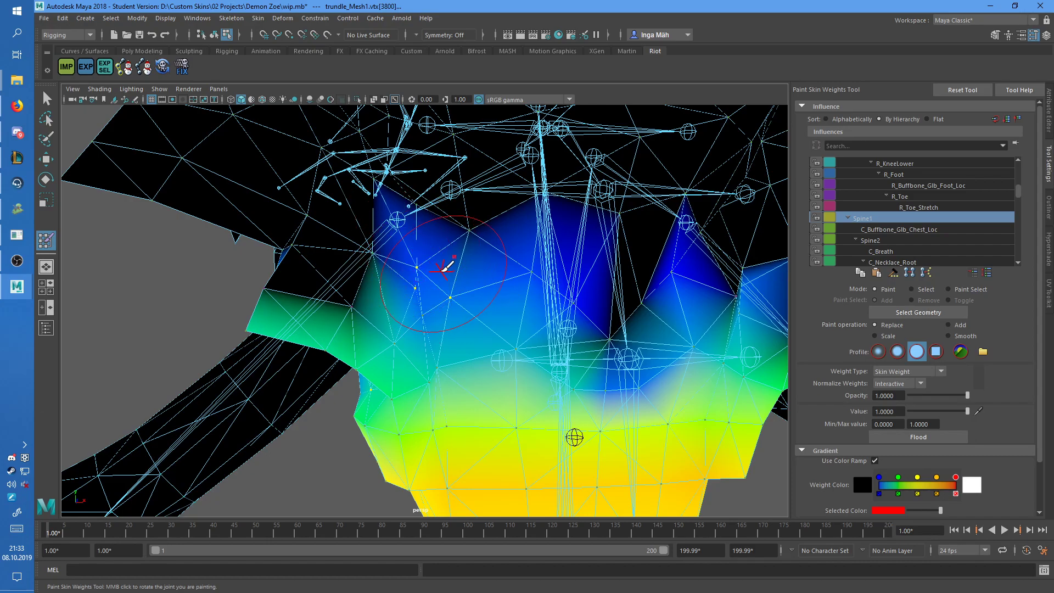
alt+drag(447, 263, 435, 265)
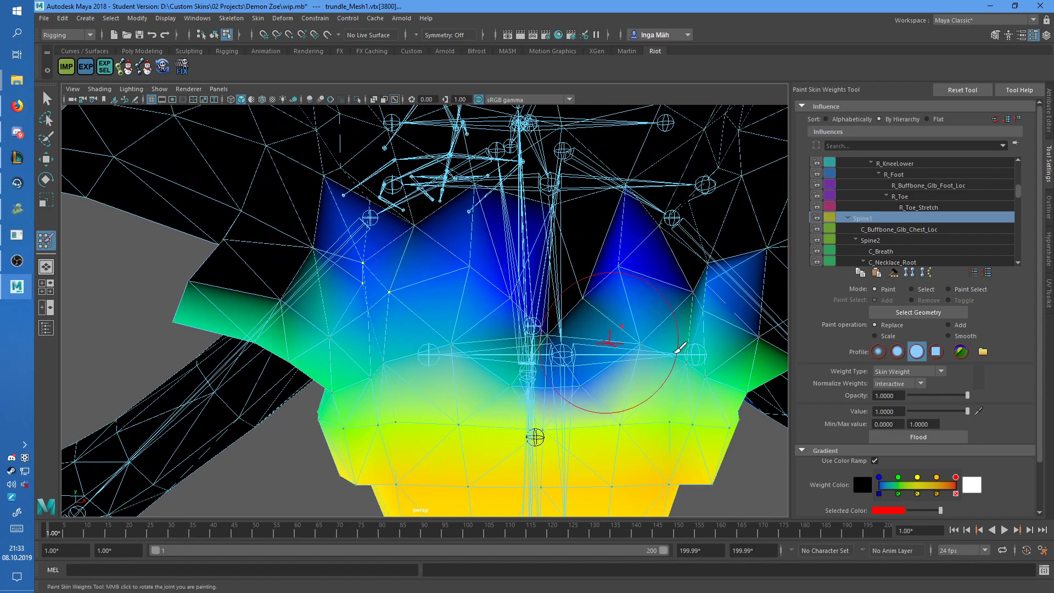
scroll(895, 451, down, 2)
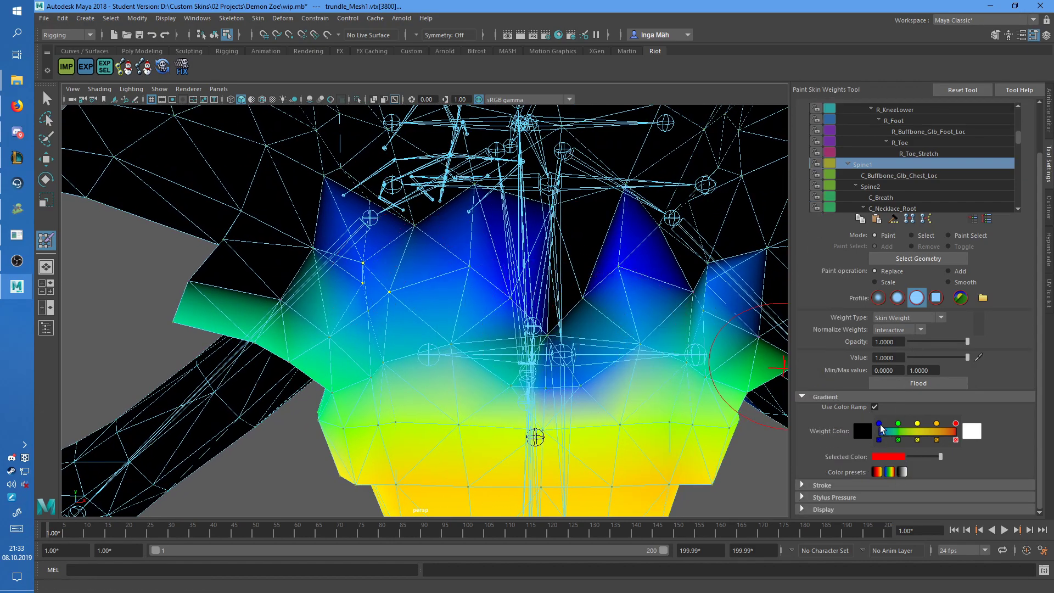
scroll(988, 378, up, 1)
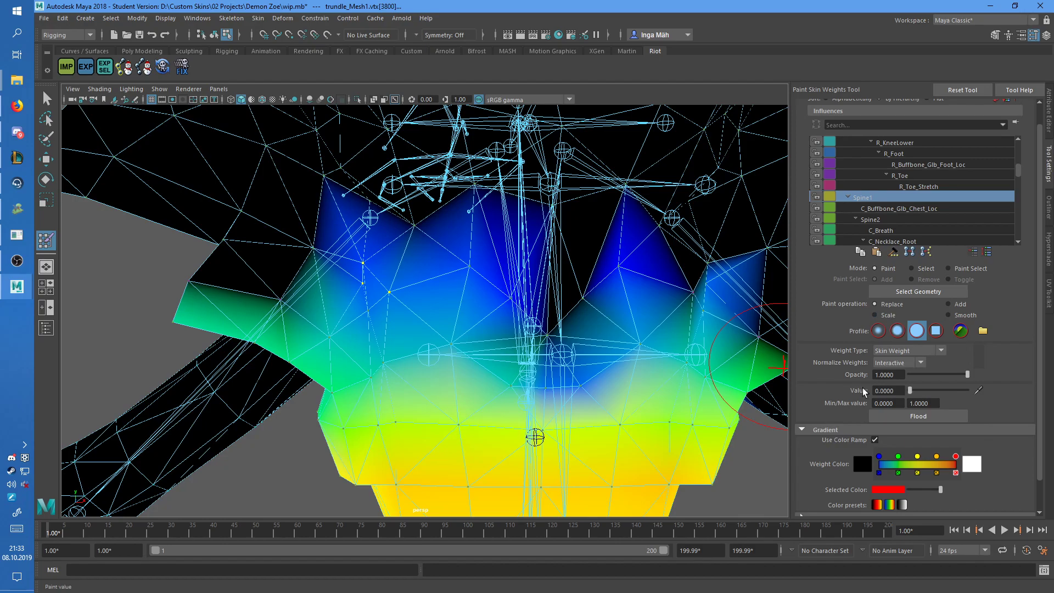
drag(362, 219, 375, 277)
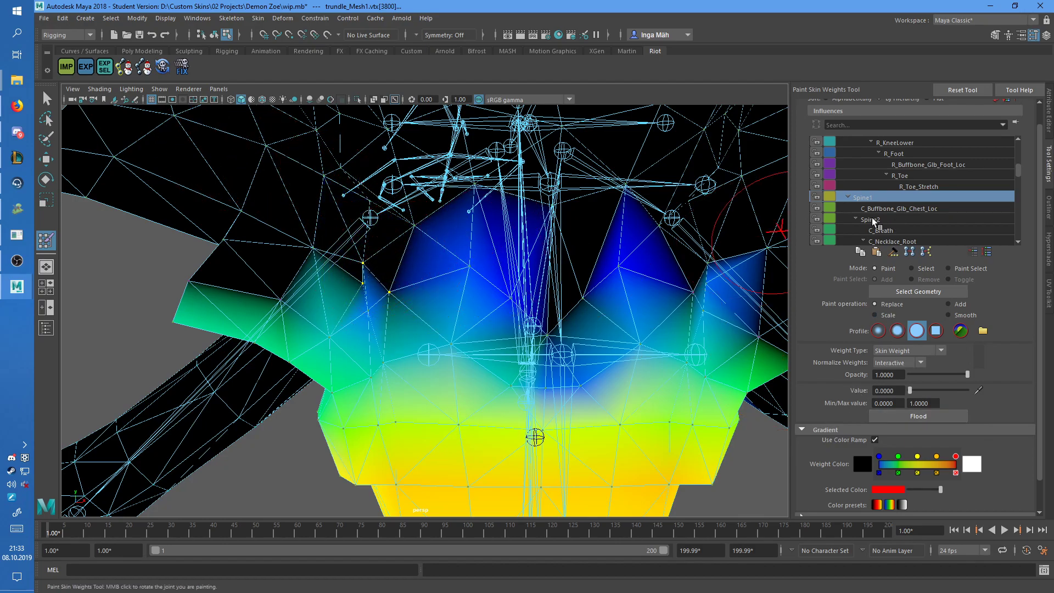
Step: Check how the Spine2, C_Breath and C_Necklace_Root influences affect the selected chest vertices
scroll(568, 255, down, 5)
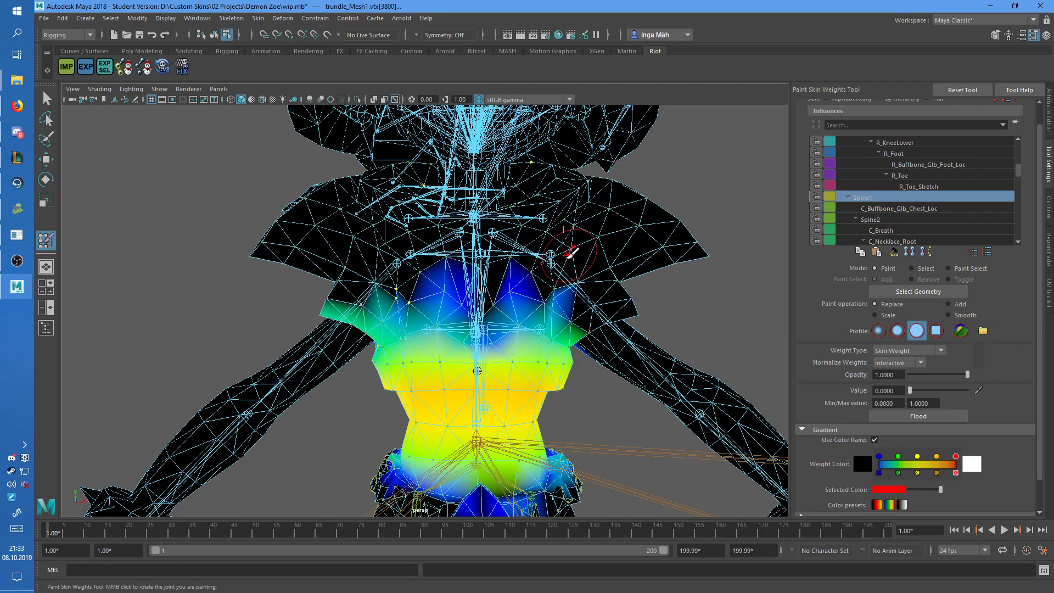
alt+middle_drag(571, 252, 545, 282)
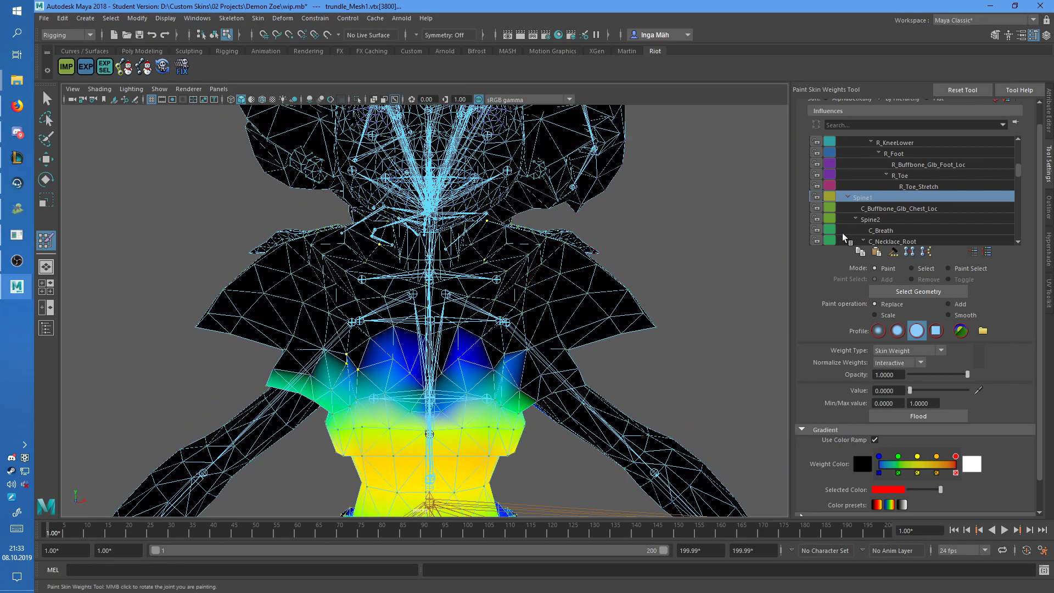
click(876, 225)
scroll(459, 377, up, 3)
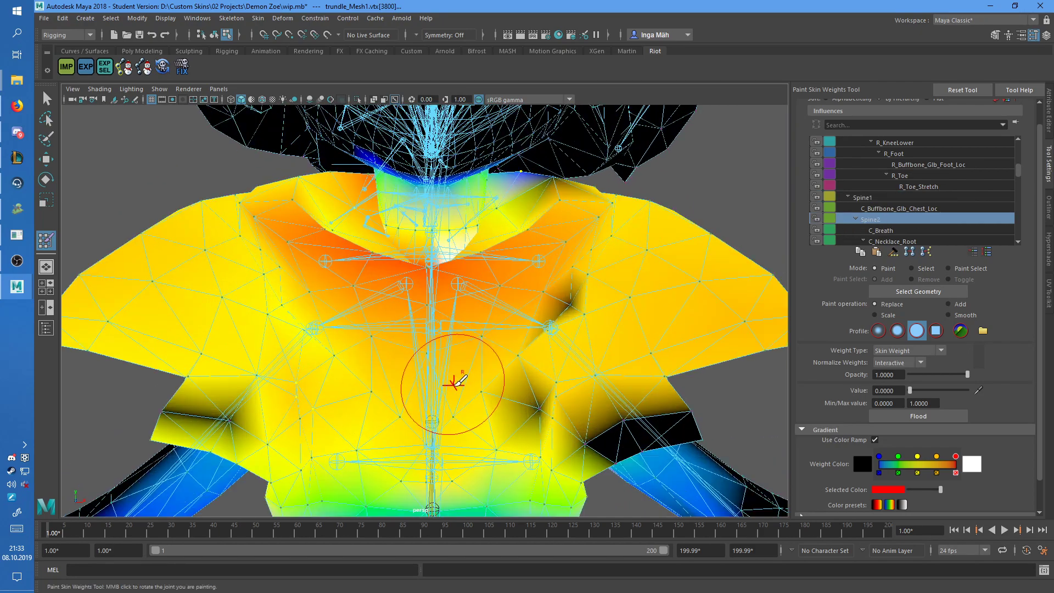
alt+middle_drag(426, 381, 367, 301)
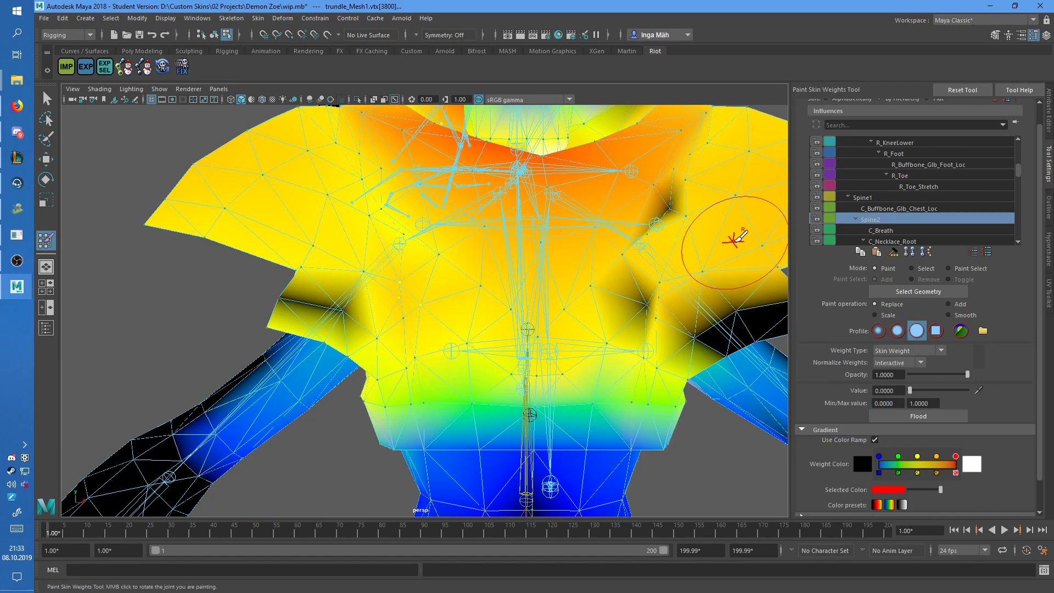
scroll(927, 203, down, 1)
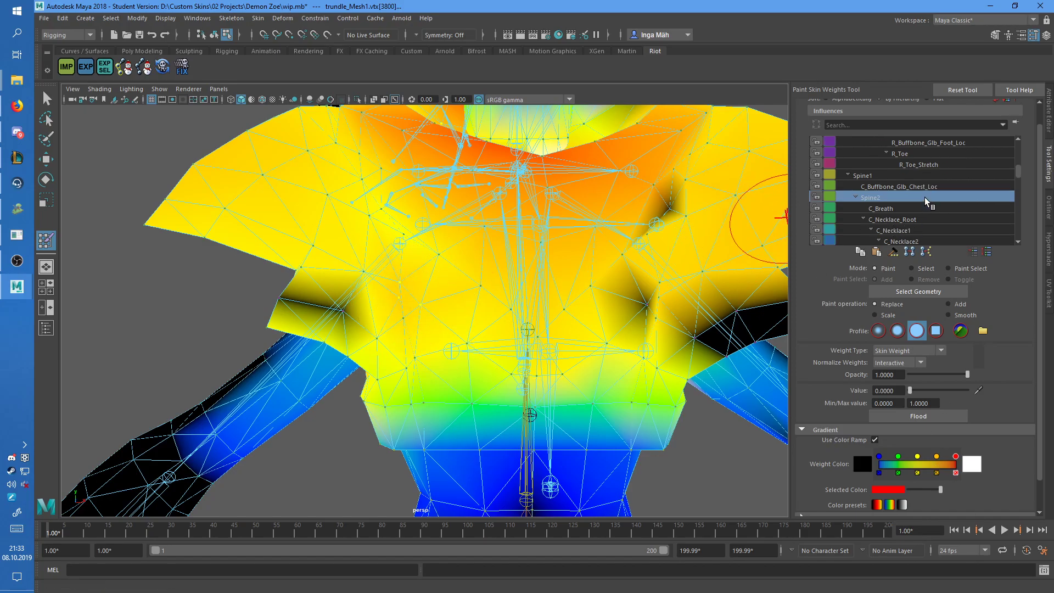
scroll(926, 201, down, 2)
click(907, 177)
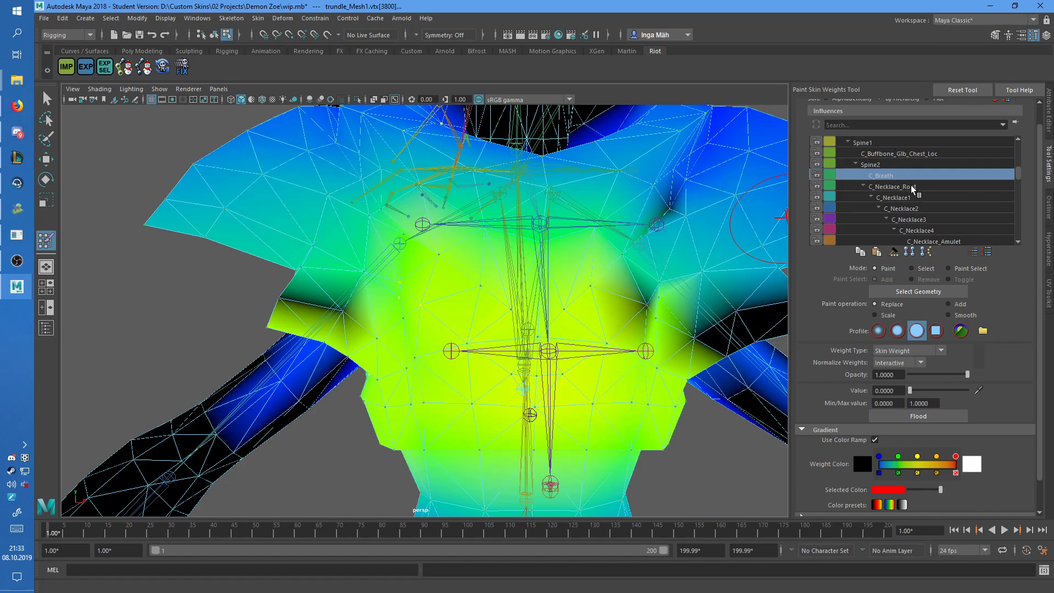
click(912, 188)
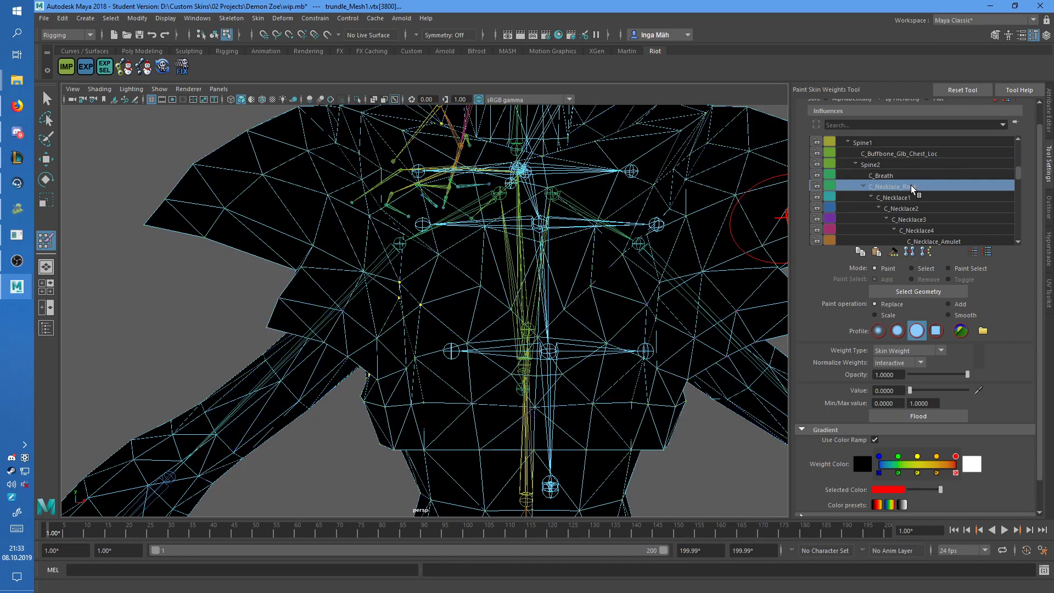
Step: Go through the central necklace joints from C_Necklace1 to C_Necklace4 to check their influence on the selected vertices
click(914, 198)
alt+drag(631, 258, 609, 258)
scroll(918, 196, down, 1)
click(917, 197)
scroll(927, 190, down, 2)
click(927, 198)
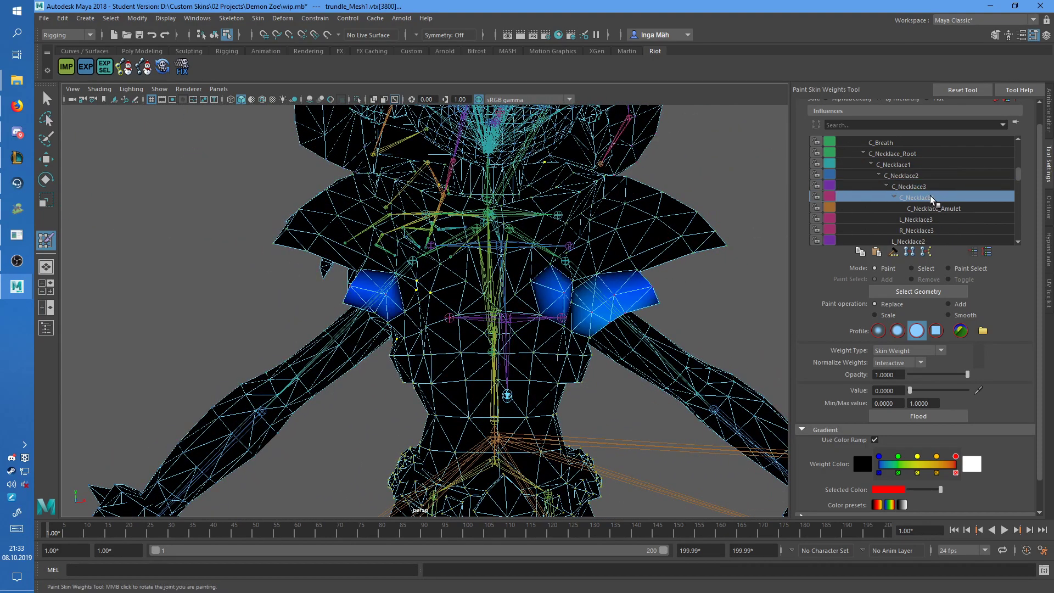
scroll(594, 303, down, 2)
scroll(671, 265, up, 3)
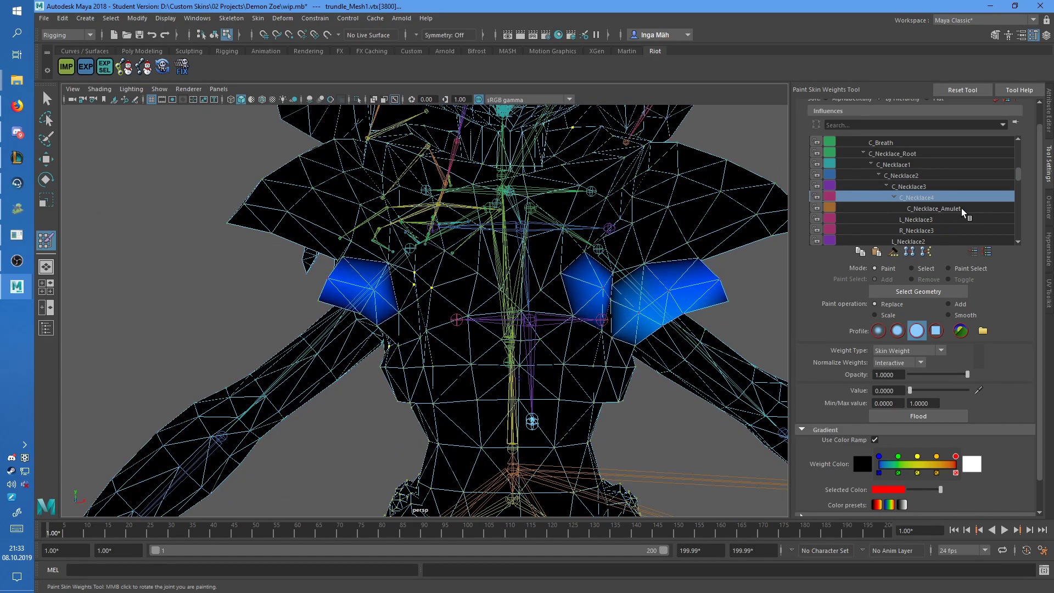
Step: Go through the C_Necklace_Amulet, left, right and rear necklace joints to check their influence on the selected vertices
click(933, 210)
click(933, 220)
click(926, 230)
click(927, 220)
scroll(922, 219, down, 1)
click(919, 218)
click(927, 231)
scroll(930, 214, down, 1)
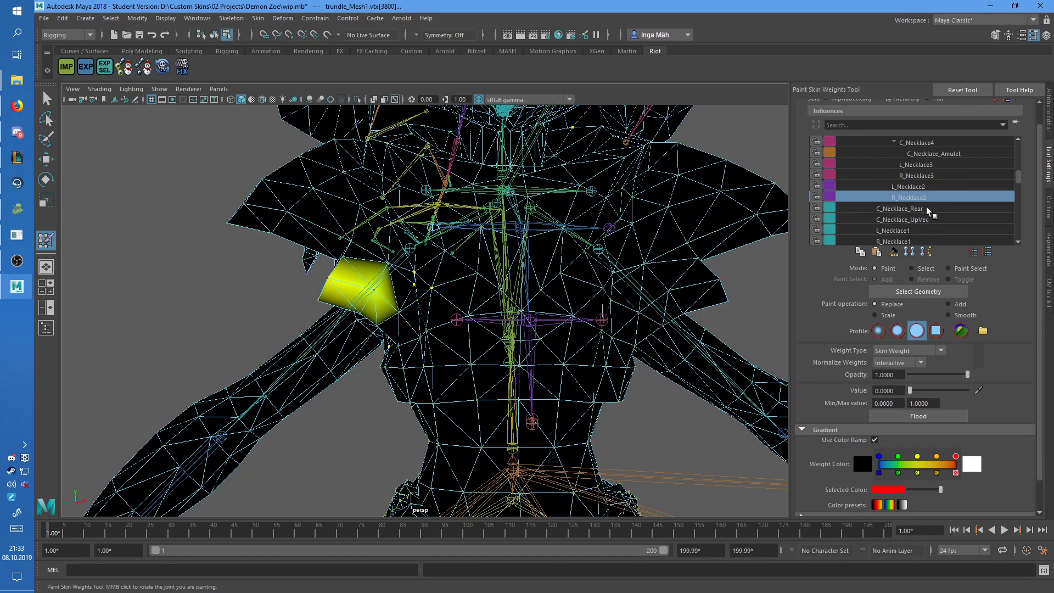
click(927, 210)
click(929, 220)
scroll(928, 216, down, 1)
click(927, 208)
click(922, 219)
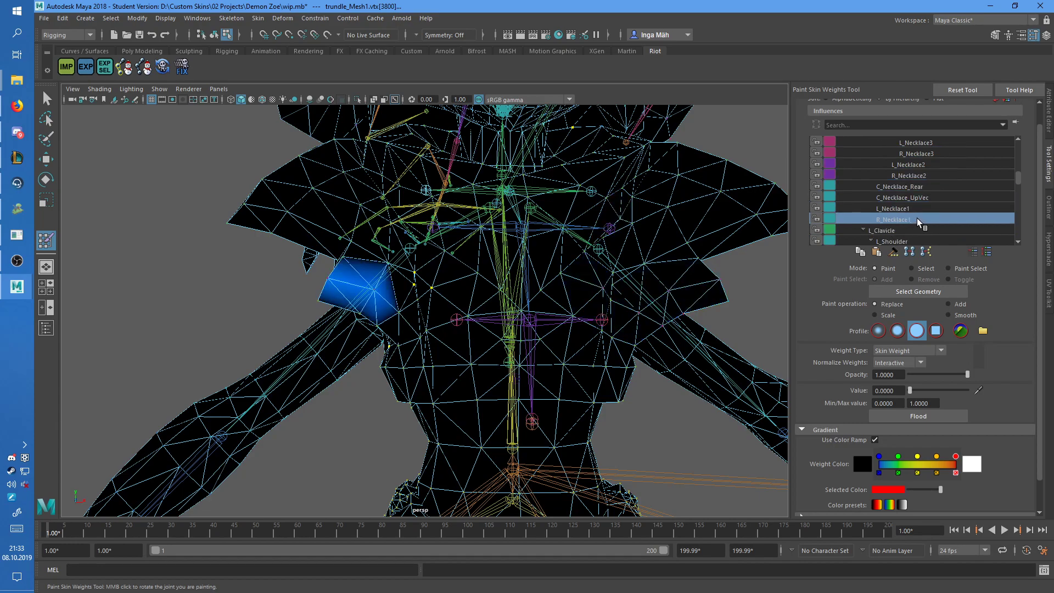
Step: Check the L_Clavicle, L_Shoulder, L_Elbow and L_Hand influences on the selected vertices
scroll(915, 212, down, 1)
click(912, 208)
click(911, 220)
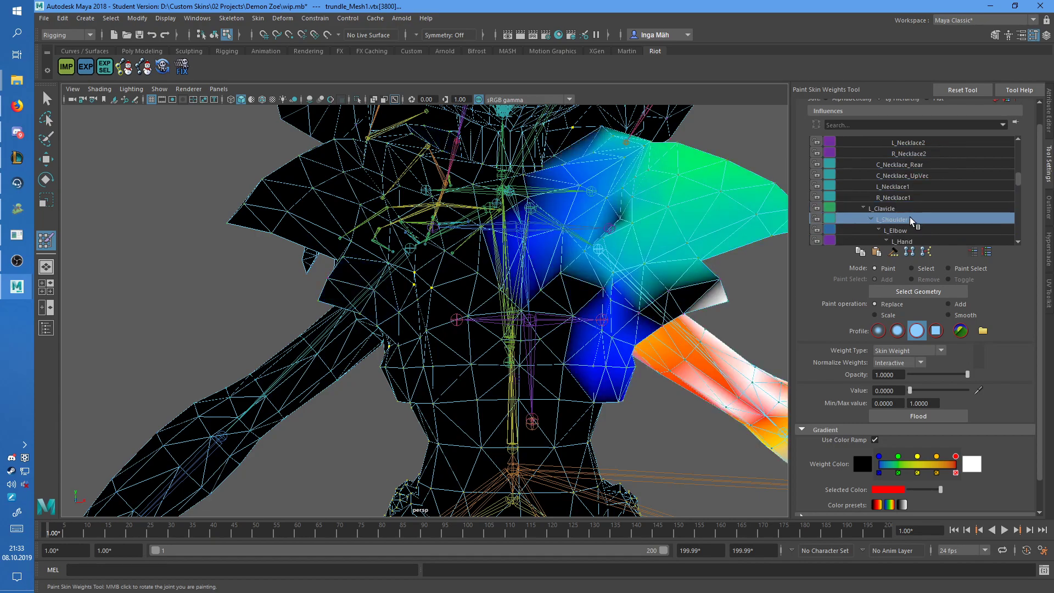
scroll(922, 214, down, 1)
click(907, 198)
click(918, 211)
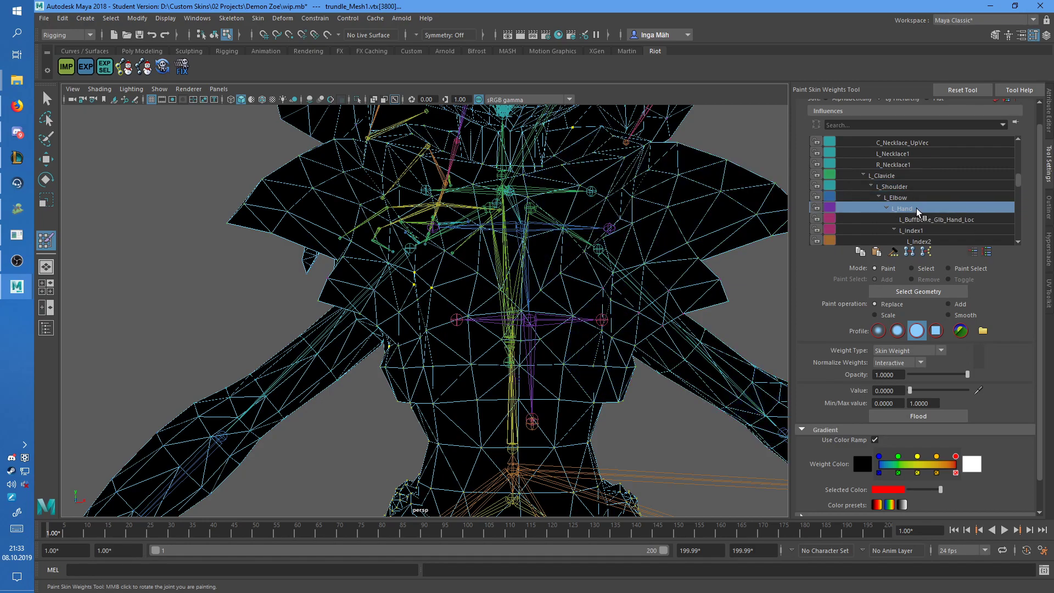
scroll(919, 210, down, 1)
scroll(924, 203, down, 4)
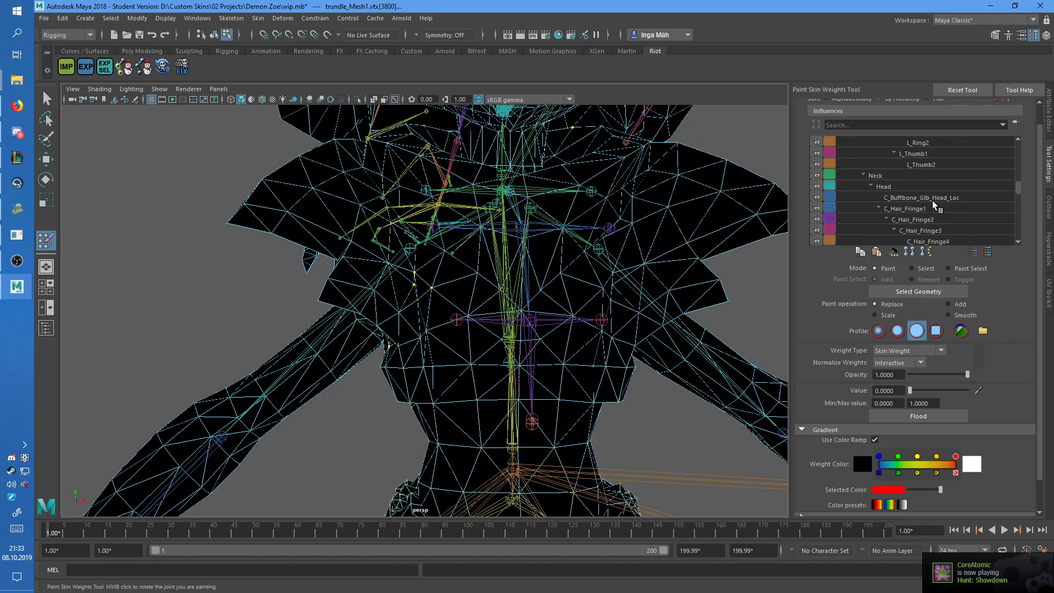
Step: Inspect the Head and hair joint influences for weight on the selected vertices
click(908, 185)
scroll(926, 199, down, 2)
click(927, 199)
scroll(936, 208, down, 6)
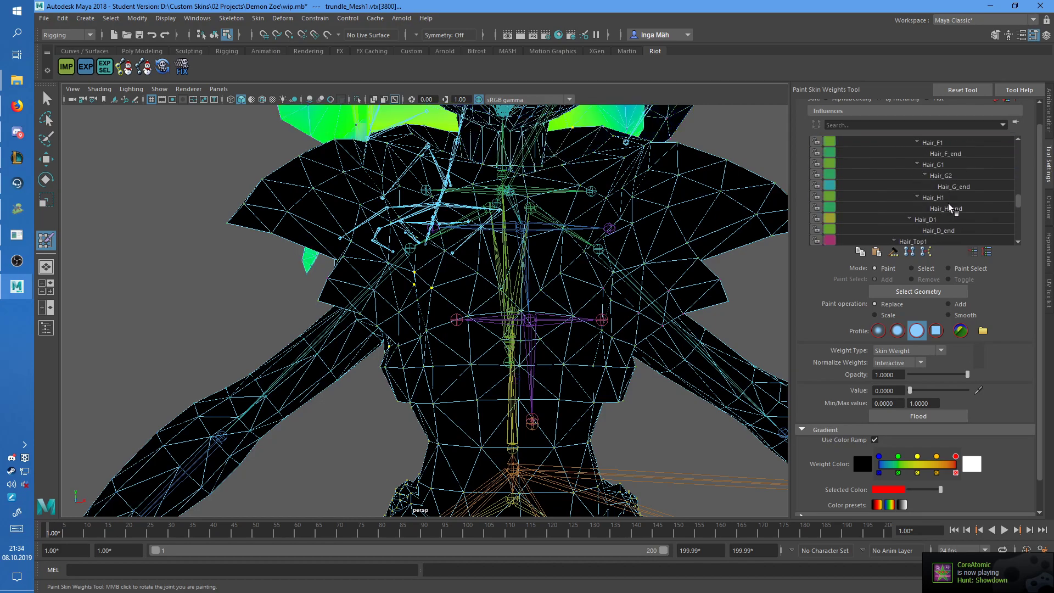
scroll(952, 207, down, 3)
alt+drag(508, 209, 508, 233)
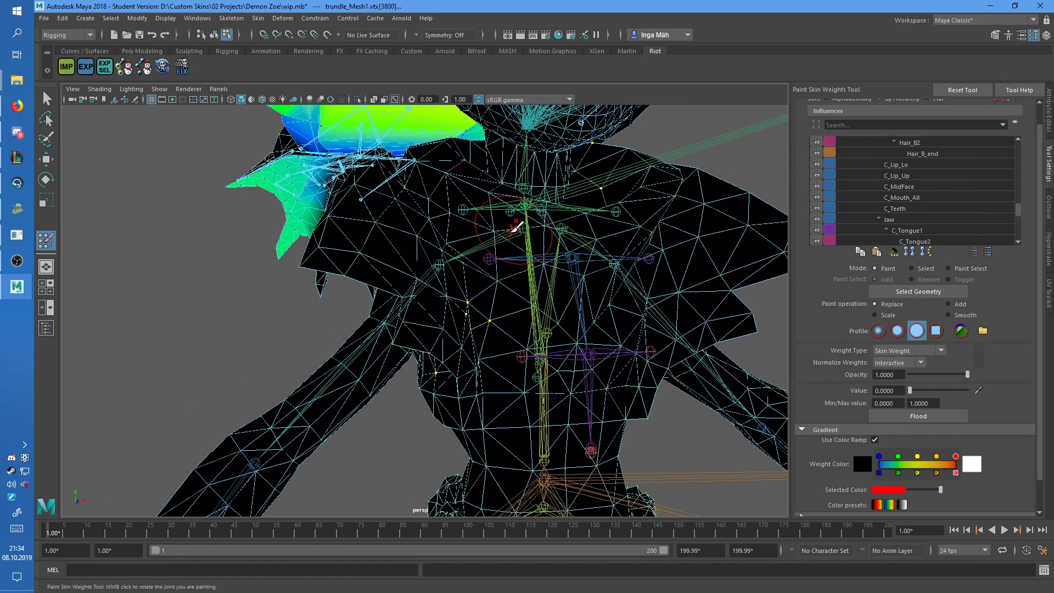
Step: Compare the R_Clavicle, R_Shoulder and R_Elbow influences on the selected chest vertices
right_drag(502, 237, 500, 212)
alt+drag(565, 244, 551, 242)
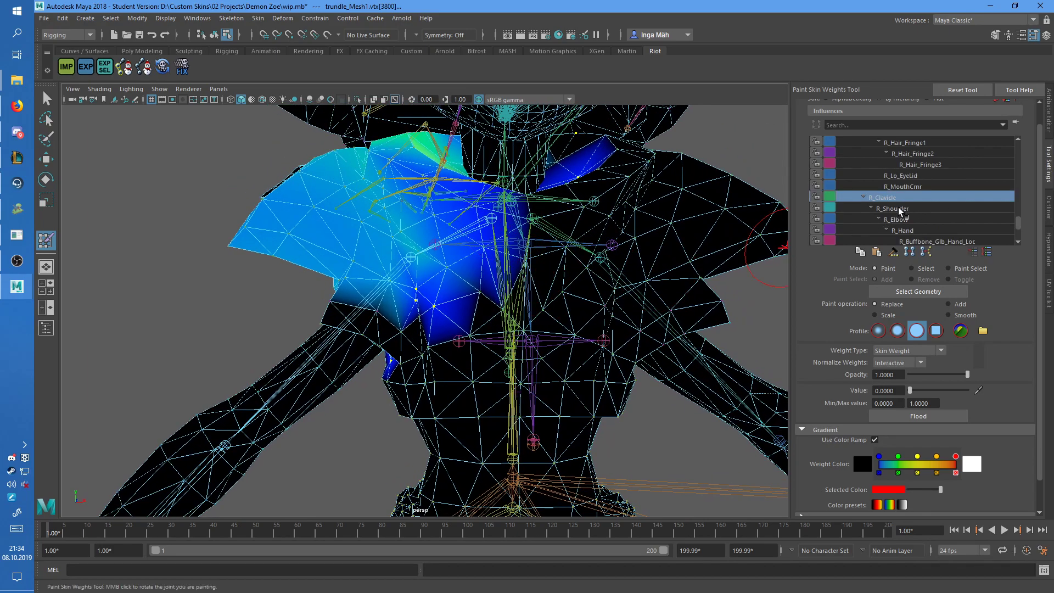
scroll(435, 322, up, 5)
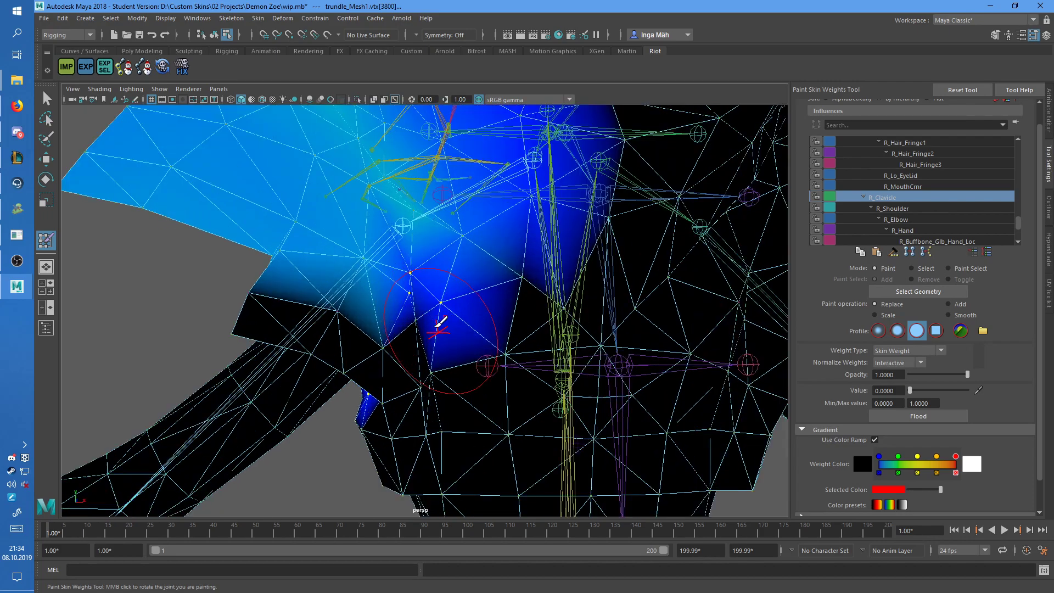
click(916, 211)
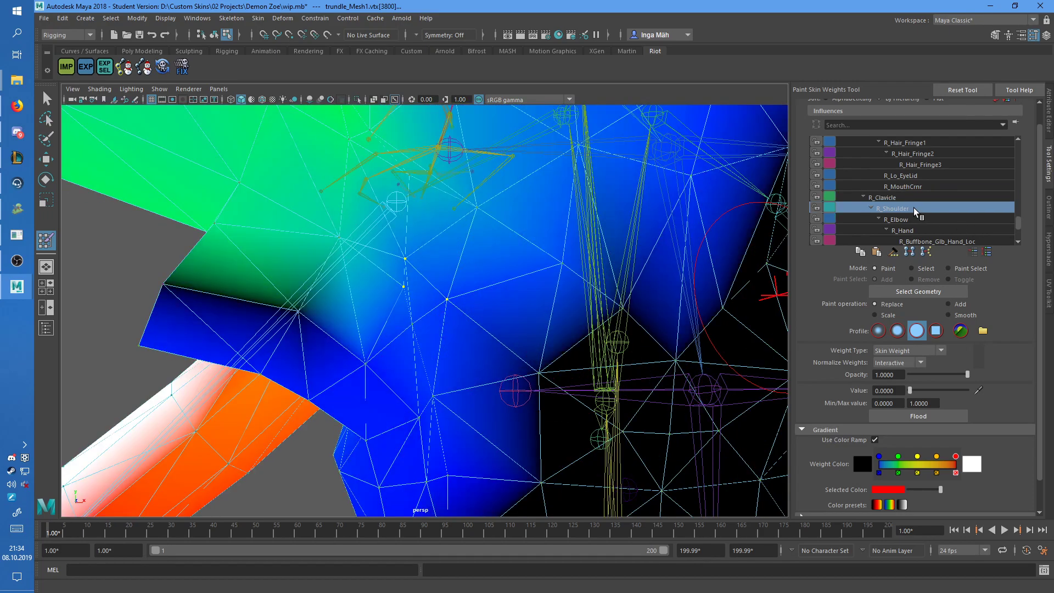
click(916, 221)
click(917, 210)
click(916, 198)
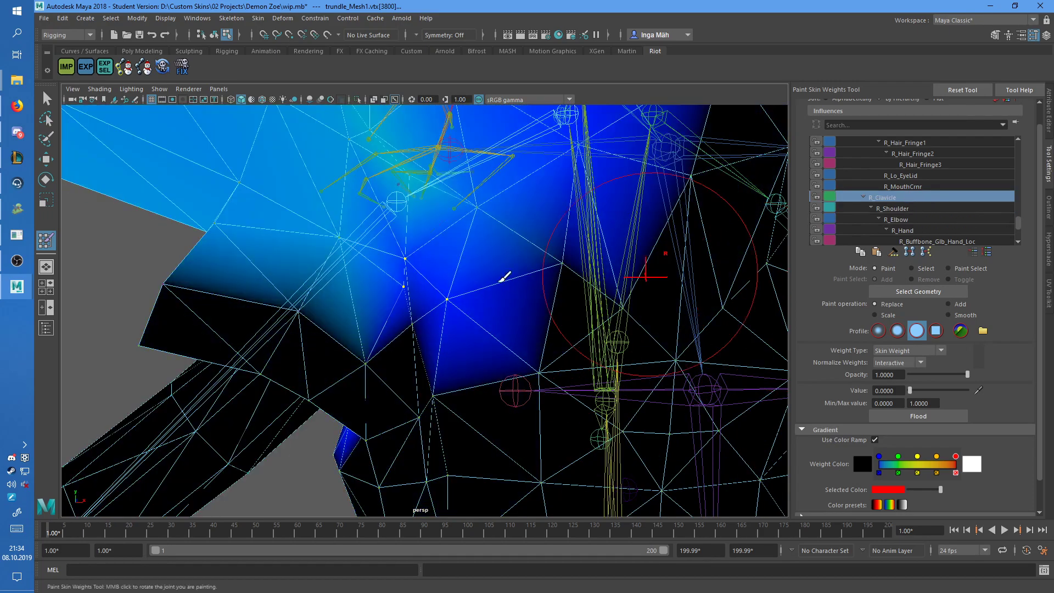
Step: Paint the R_Shoulder weight off the selected vertices beside the armpit and at the collar, replacing it with 0
mouse_move(498, 275)
mouse_down()
mouse_move(471, 296)
mouse_move(426, 271)
mouse_move(485, 363)
mouse_up()
click(916, 210)
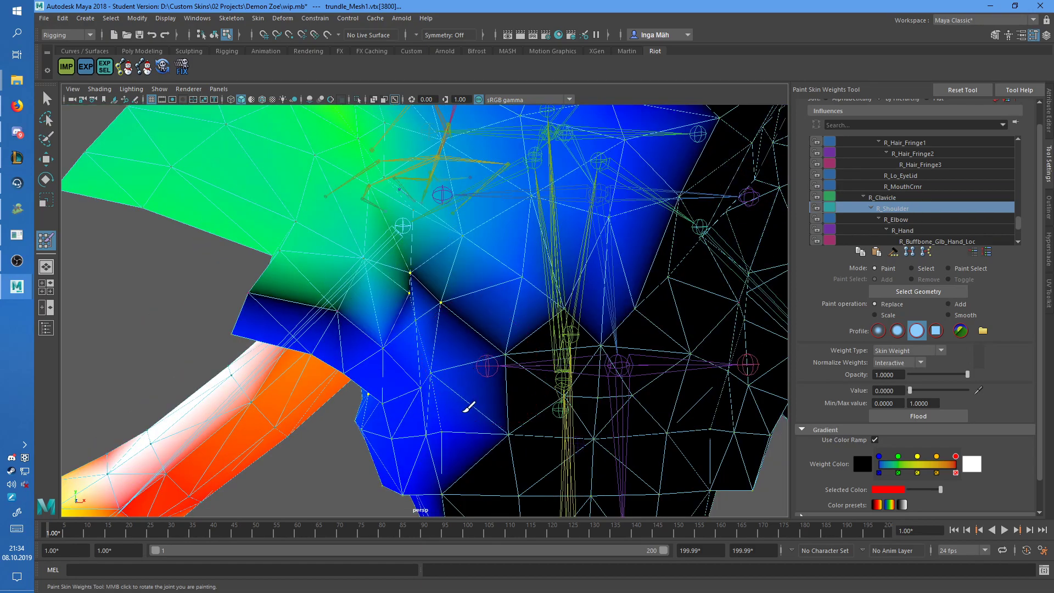
scroll(511, 288, down, 5)
mouse_move(539, 272)
alt+mouse_down()
mouse_move(492, 272)
mouse_move(522, 278)
mouse_move(531, 258)
alt+mouse_up()
alt+middle_drag(518, 236, 516, 285)
scroll(489, 275, up, 5)
alt+drag(489, 275, 630, 270)
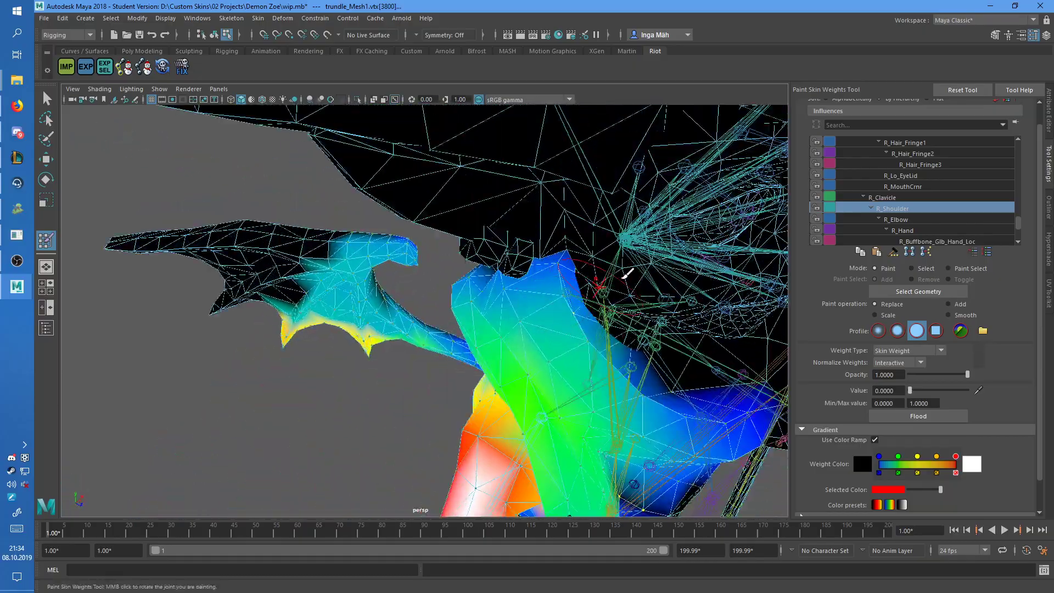
alt+middle_drag(631, 270, 515, 259)
scroll(511, 253, up, 6)
click(506, 222)
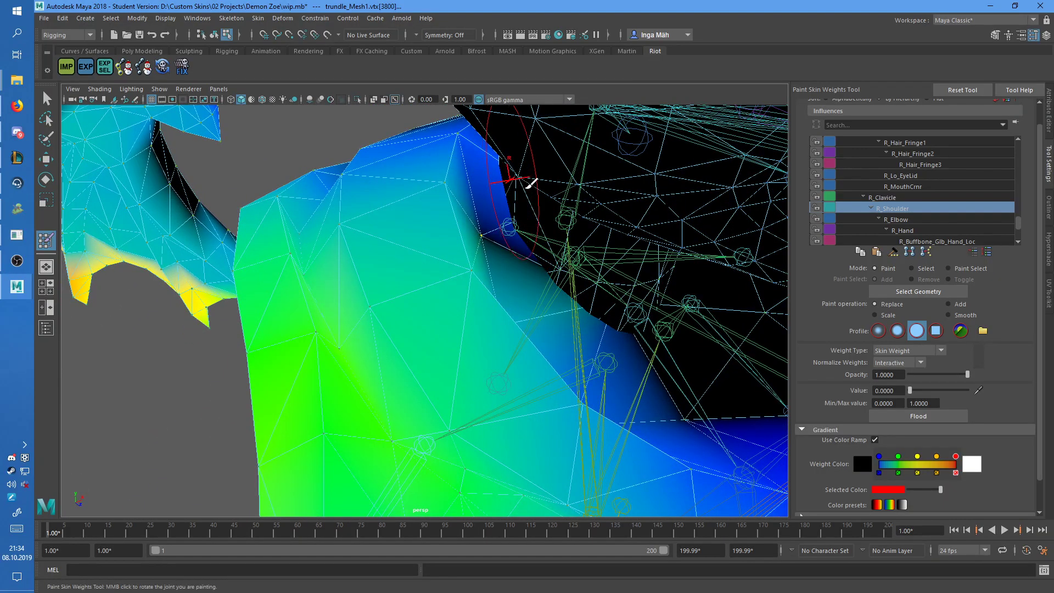
Step: Check the R_Clavicle, Neck, C_Necklace_Root and R_Shoulder influences on the selected vertices around the collar
click(900, 197)
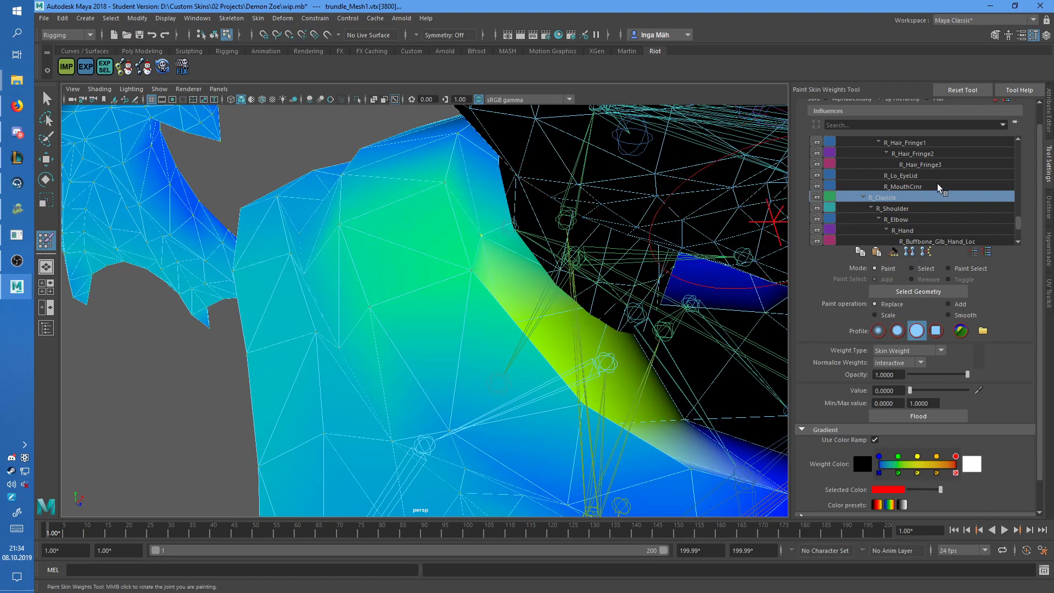
scroll(903, 192, up, 3)
right_drag(578, 262, 579, 238)
alt+drag(605, 251, 560, 235)
right_click(556, 219)
click(555, 189)
alt+drag(556, 192, 536, 224)
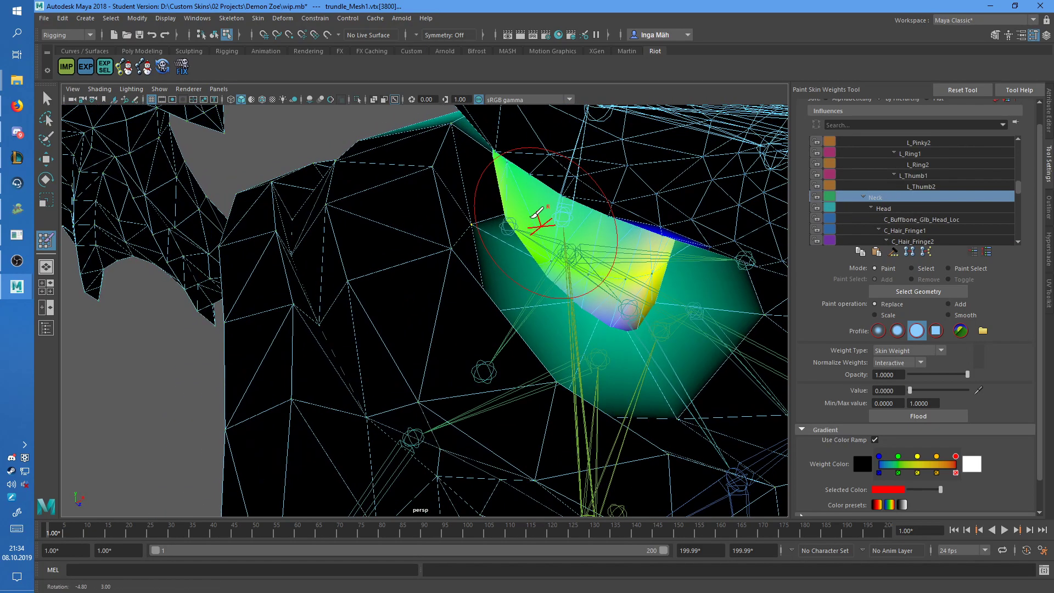
alt+drag(604, 158, 573, 164)
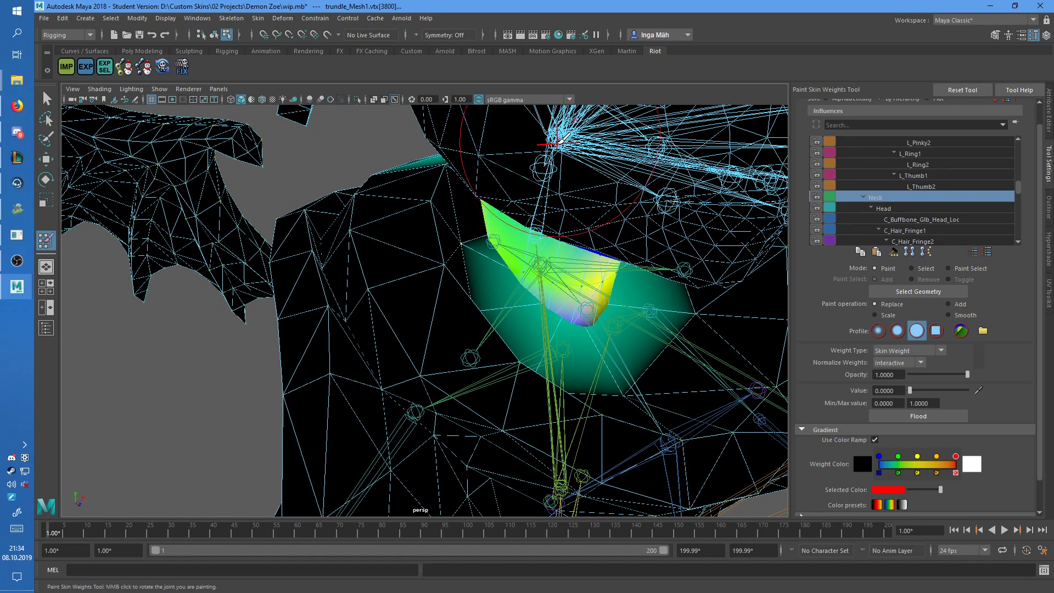
right_drag(568, 127, 575, 123)
alt+drag(551, 228, 497, 216)
right_drag(430, 249, 434, 218)
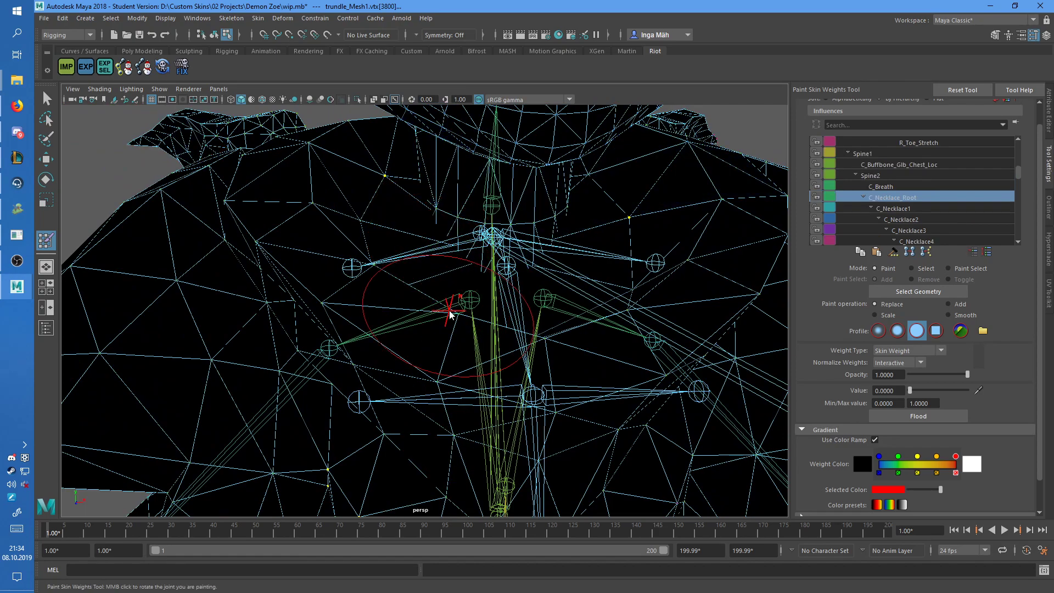
right_drag(454, 306, 469, 277)
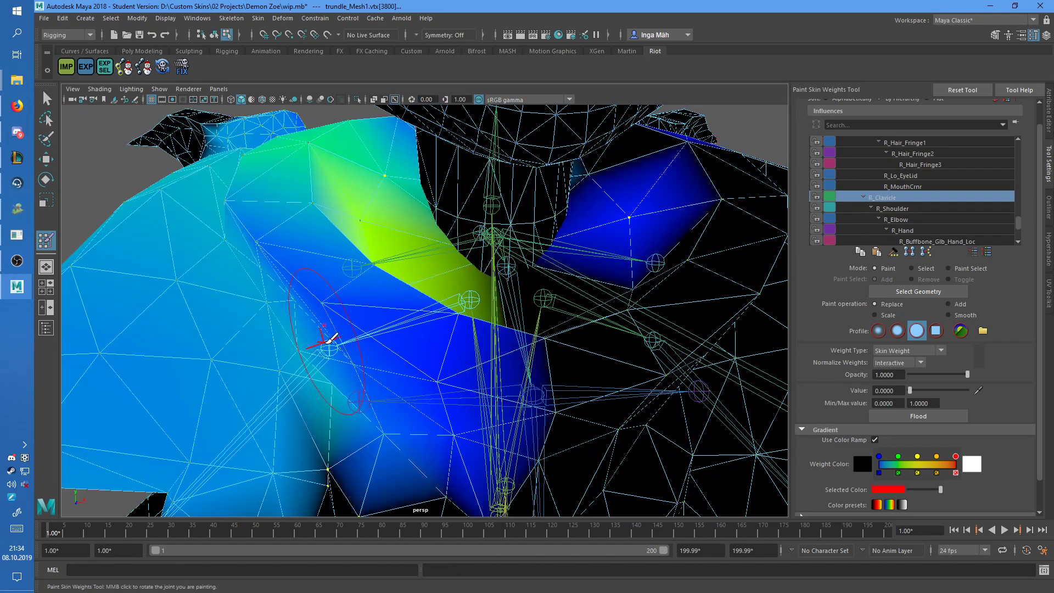
right_drag(329, 340, 329, 294)
alt+drag(329, 294, 403, 257)
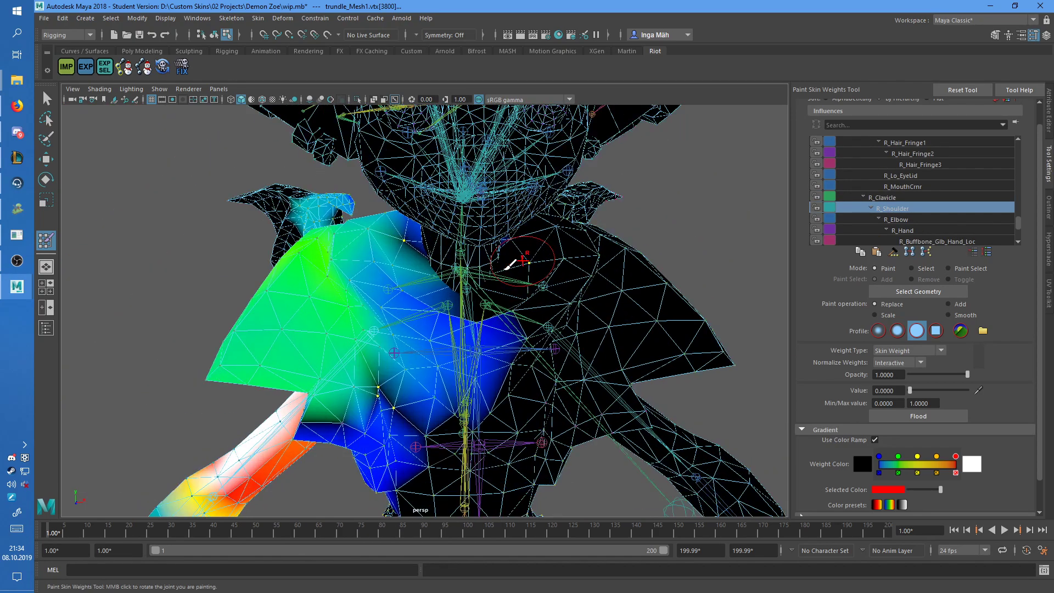
Step: Choose the L_Clavicle influence and paint its weight off the selected collar vertex on the character's right side
alt+drag(523, 260, 476, 355)
right_drag(504, 292, 499, 267)
drag(394, 232, 511, 279)
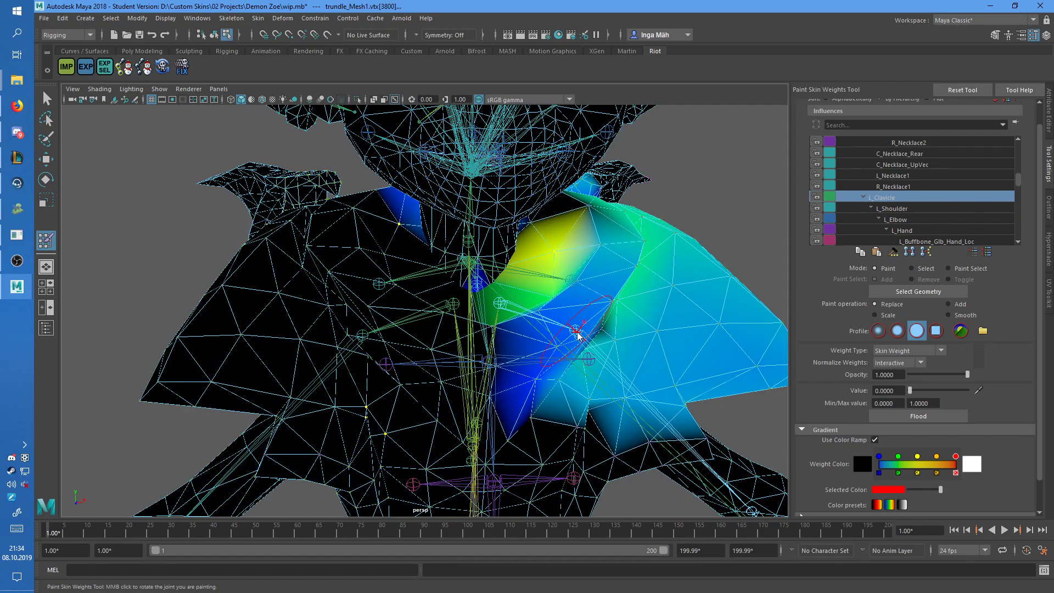
Step: Recheck the L_Shoulder, Spine2, Spine1 and C_Breath influences on the selected chest and collar vertices
right_drag(577, 332, 577, 290)
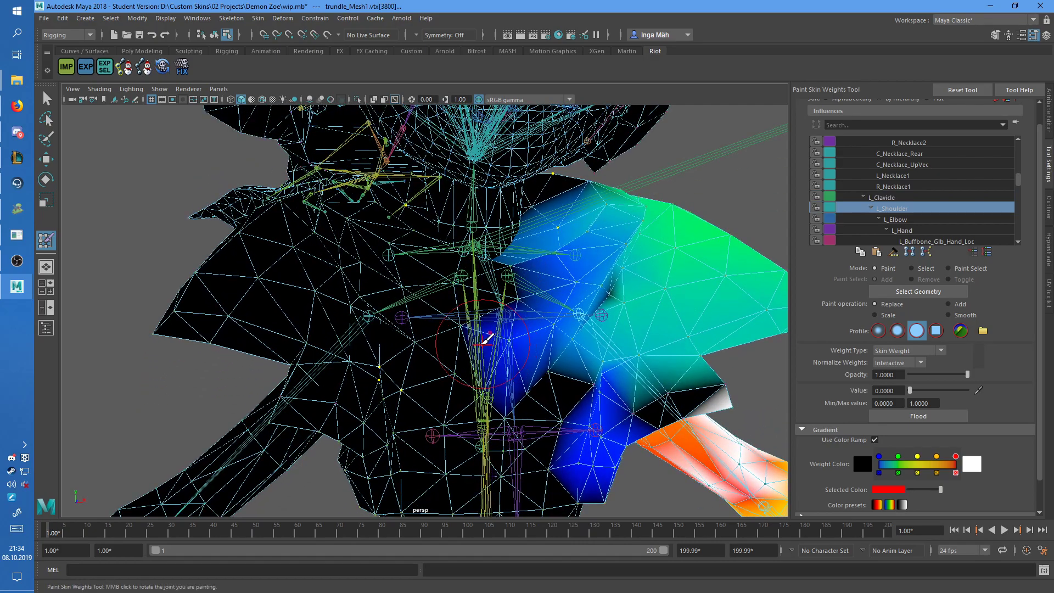
right_drag(483, 335, 481, 297)
scroll(482, 296, down, 5)
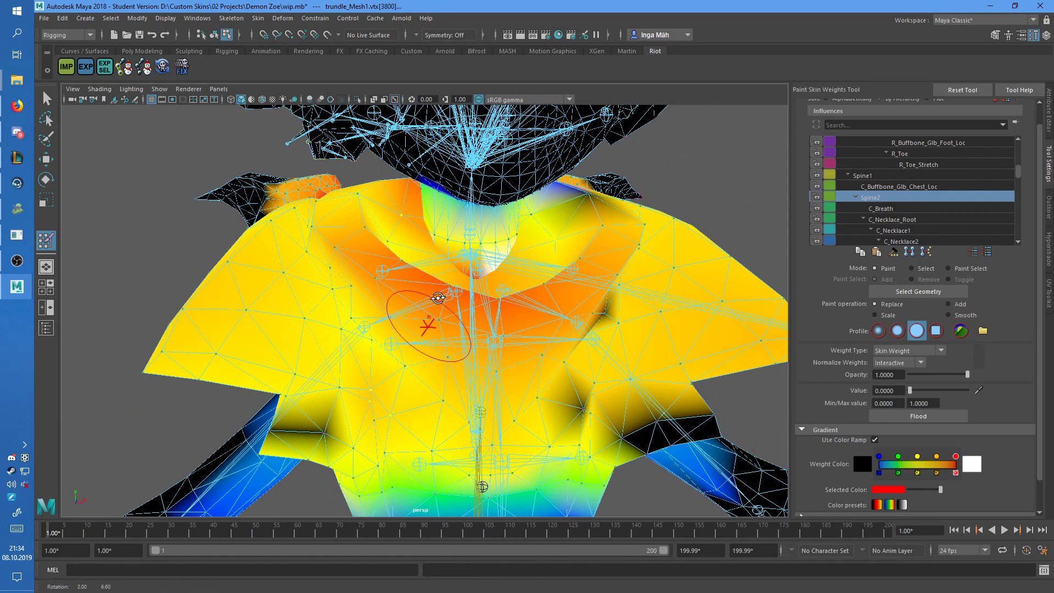
alt+middle_drag(464, 320, 448, 275)
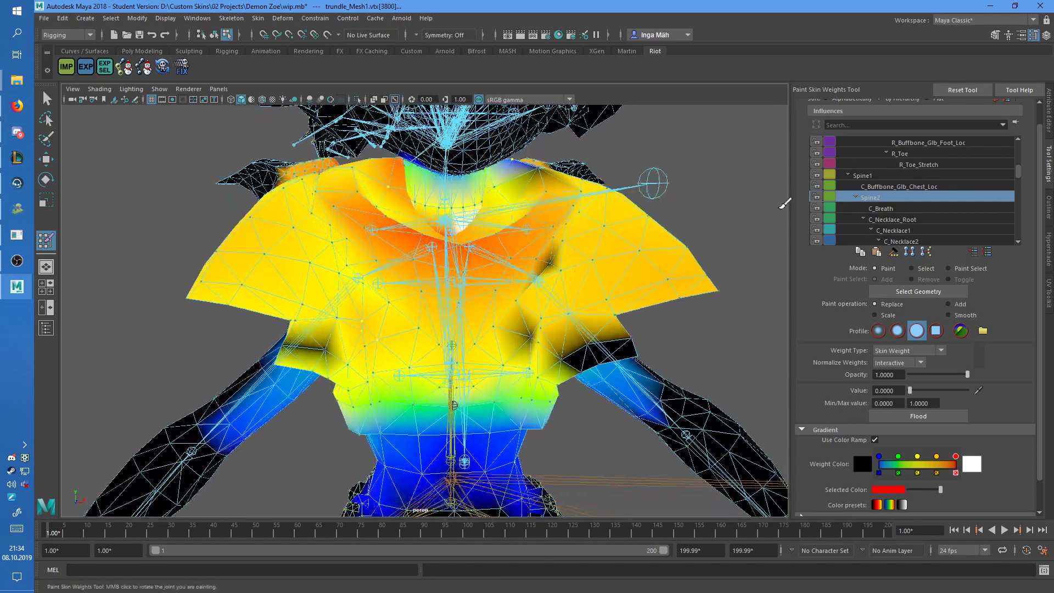
click(878, 176)
alt+drag(380, 220, 461, 237)
click(895, 197)
key(f)
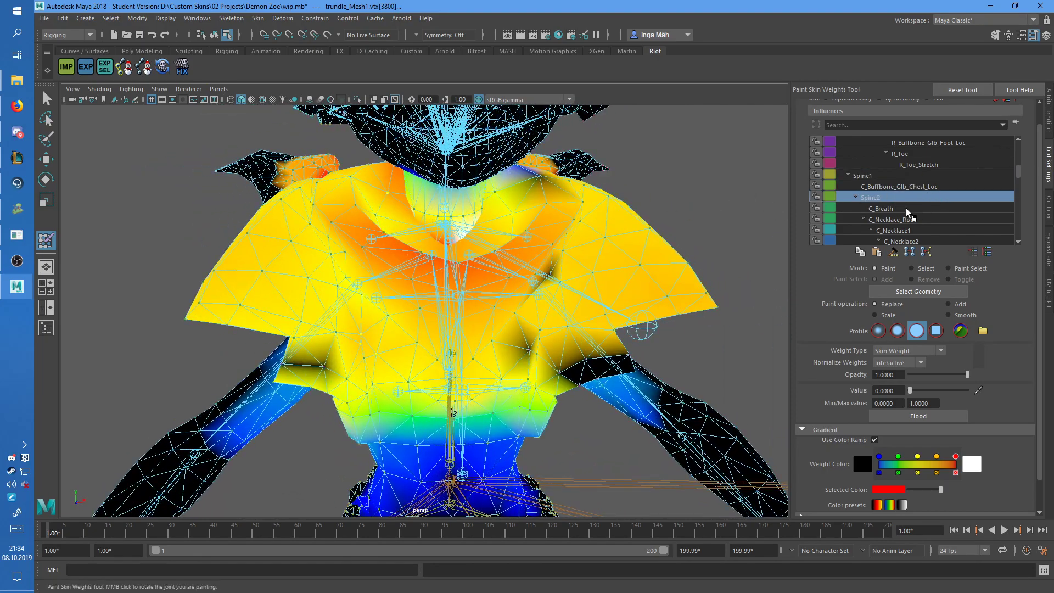
click(883, 208)
key(f)
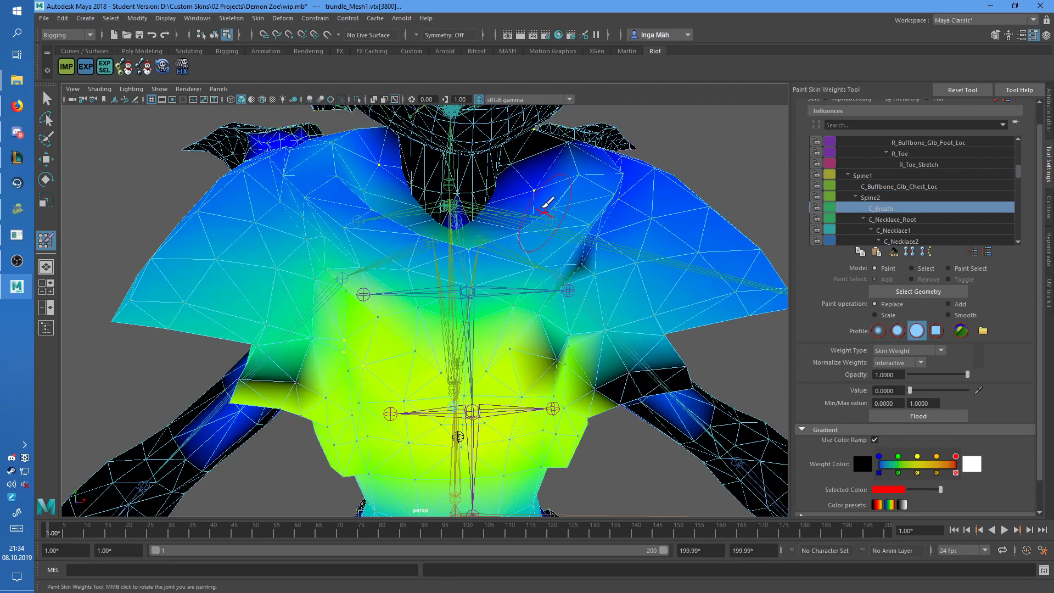
Step: Paint the C_Breath weight off the selected collar vertices and check the C_Necklace_Root influence there
drag(387, 154, 379, 154)
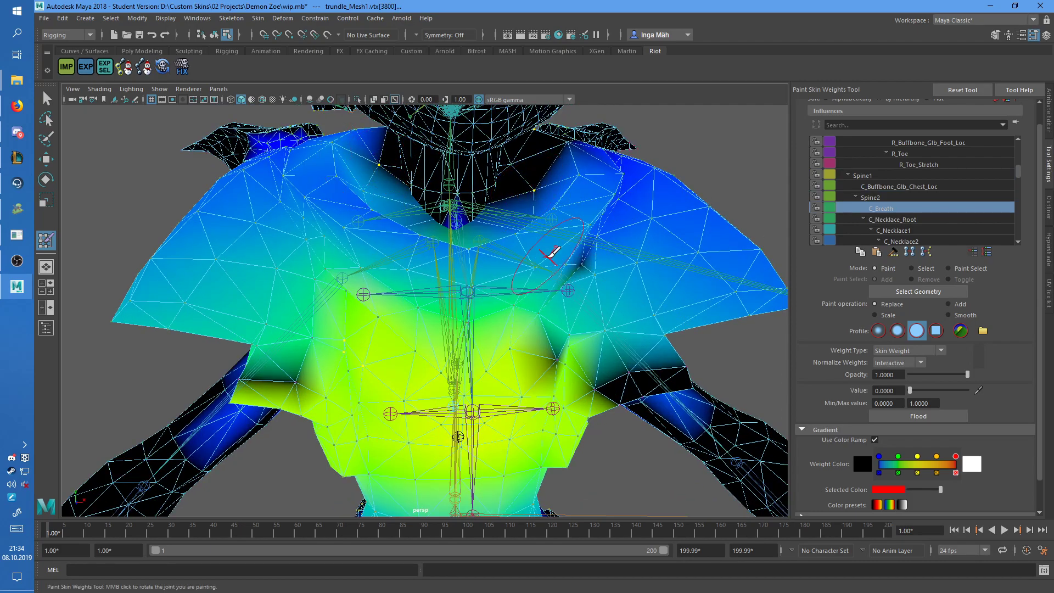
click(892, 219)
key(f)
scroll(560, 235, up, 4)
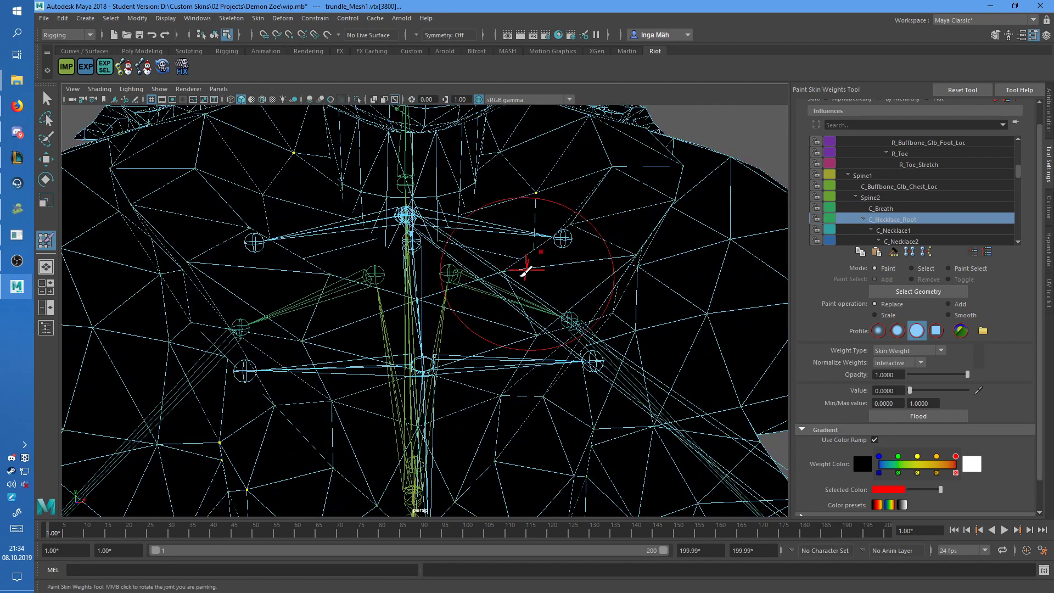
Step: Check the L_Clavicle and L_Shoulder influences on the selected vertices around the collar and left shoulder
alt+drag(496, 271, 570, 279)
key(Down)
key(f)
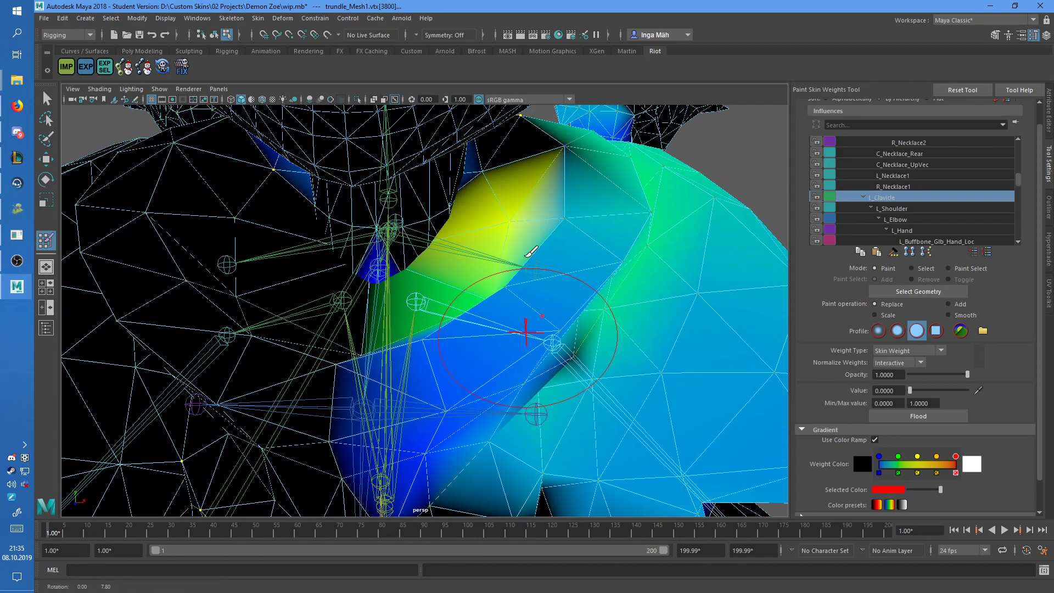
right_drag(571, 362, 570, 305)
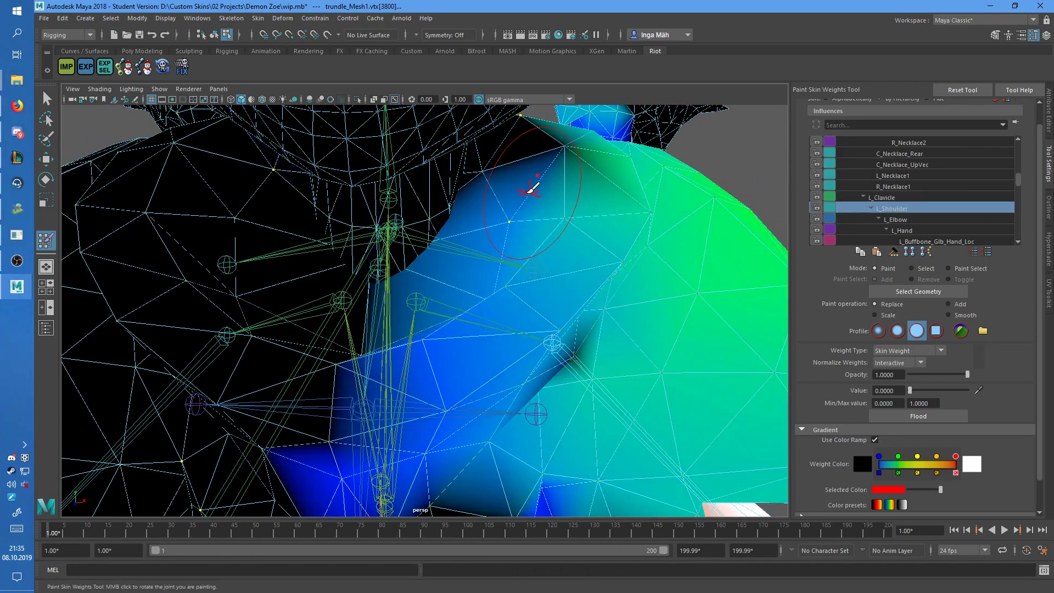
scroll(531, 229, down, 3)
scroll(531, 229, down, 3)
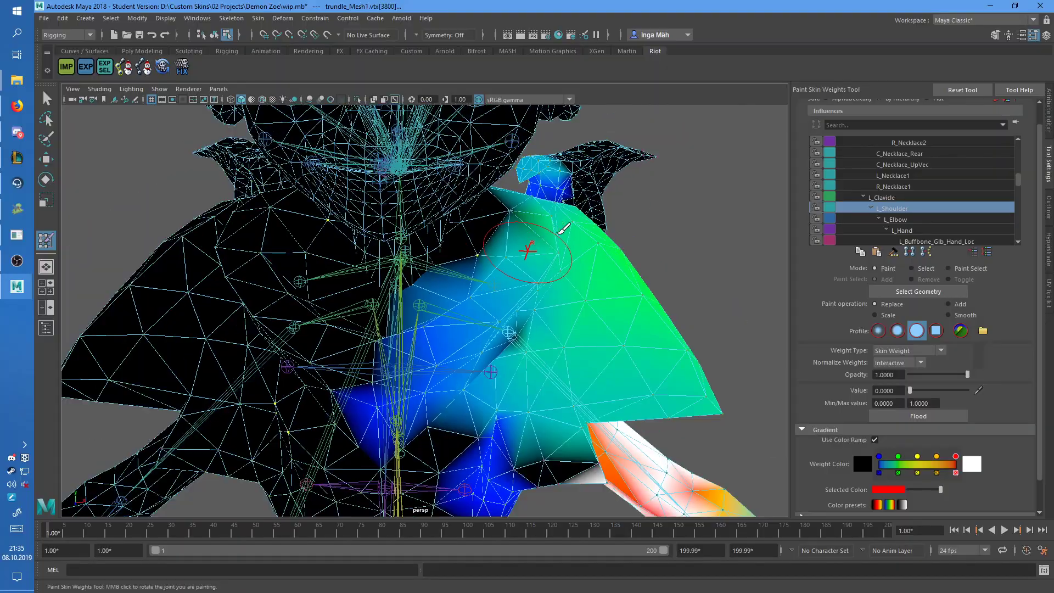
alt+drag(531, 229, 524, 281)
scroll(466, 293, up, 3)
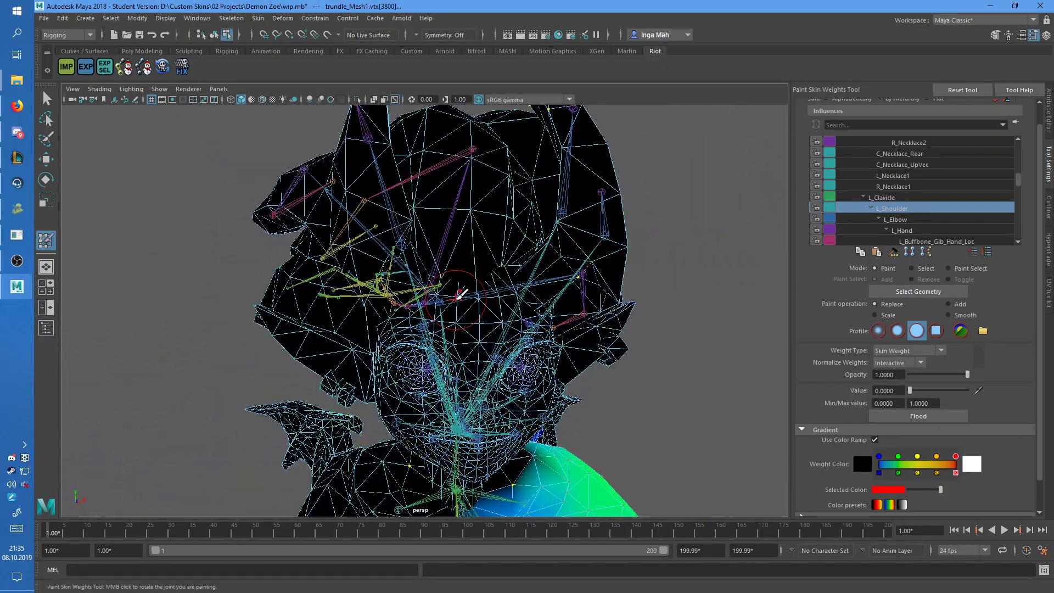
Step: Check the C_Hair_Fringe1 and L_Bot_Hair_Fringe1 influences on the selected vertices of the front horn
mouse_move(463, 294)
alt+mouse_down()
mouse_move(582, 271)
mouse_move(560, 253)
mouse_move(501, 252)
mouse_move(528, 247)
alt+mouse_up()
right_drag(550, 224, 567, 168)
alt+drag(599, 220, 616, 219)
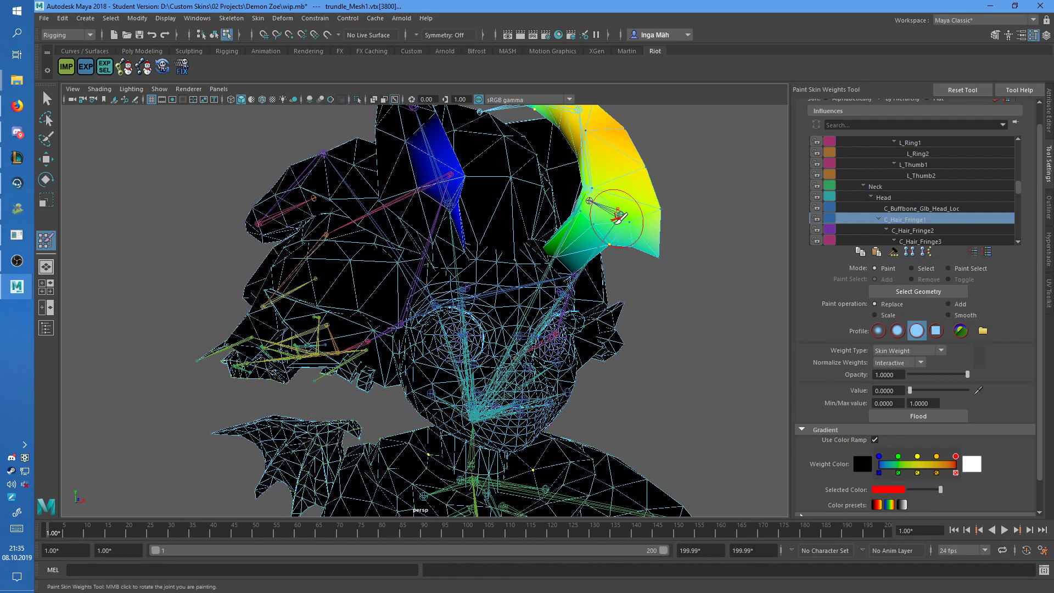
right_drag(621, 211, 620, 182)
alt+drag(618, 190, 499, 279)
scroll(494, 281, up, 5)
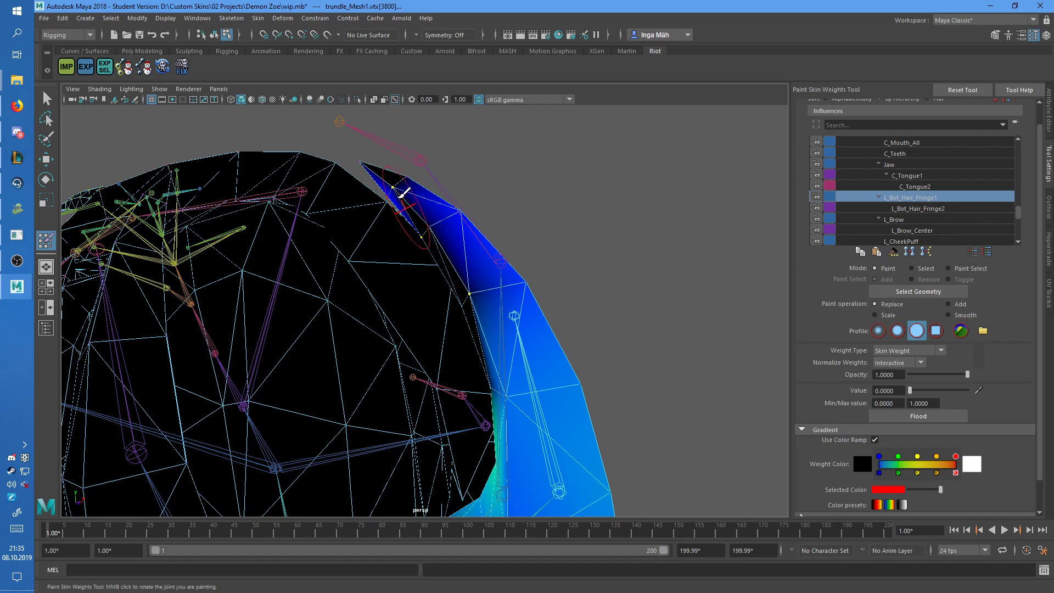
alt+drag(395, 189, 483, 209)
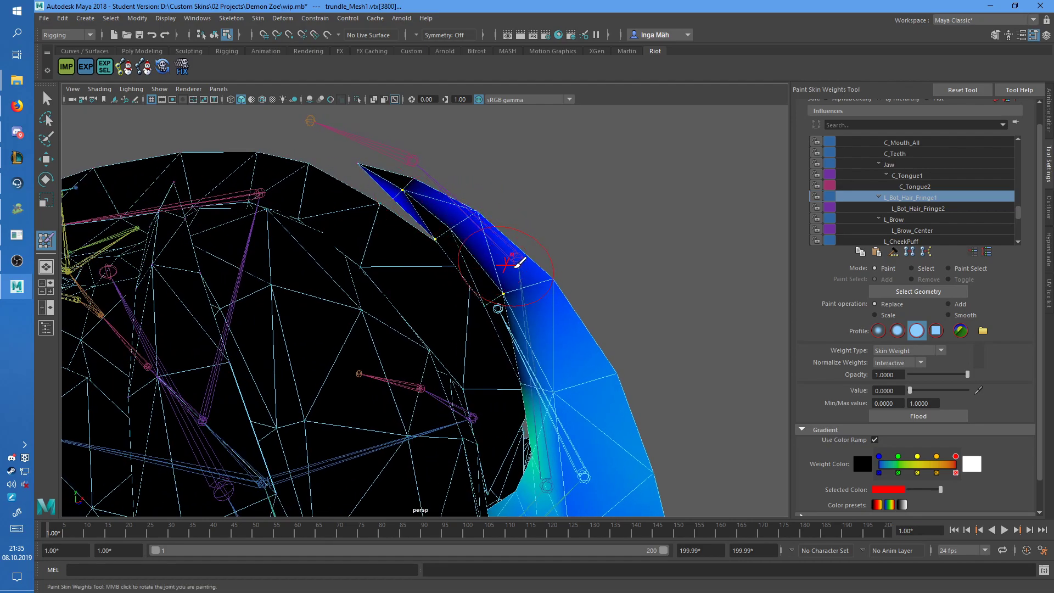
Step: Check the C_Hair_Root influence on the hair and horns, and recheck C_Hair_Fringe1
alt+drag(518, 264, 514, 254)
scroll(486, 300, down, 4)
alt+drag(477, 329, 432, 375)
right_drag(428, 386, 426, 357)
scroll(496, 286, up, 4)
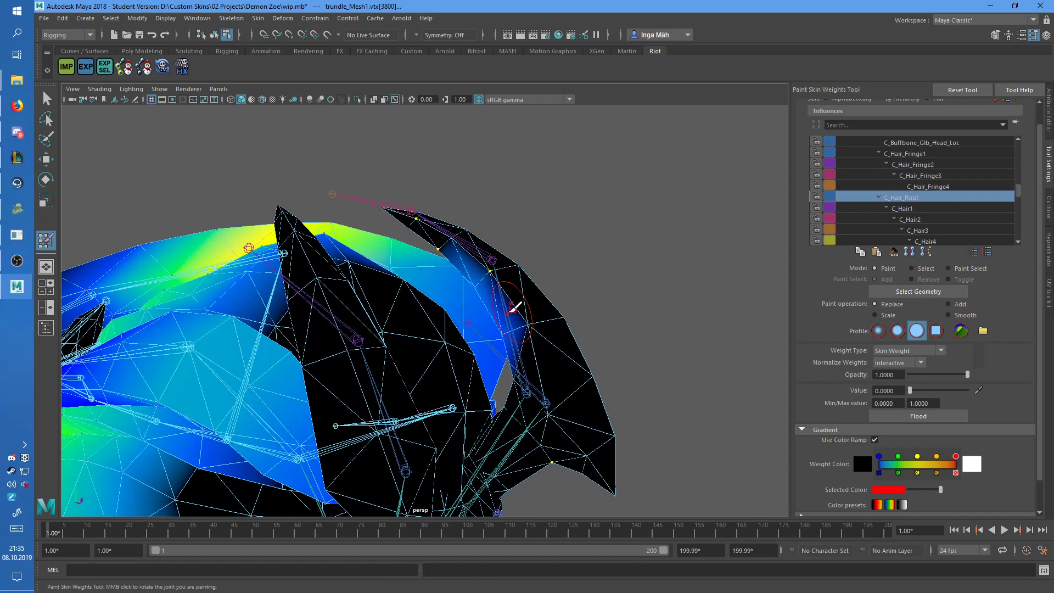
alt+drag(514, 307, 390, 350)
right_drag(341, 359, 420, 280)
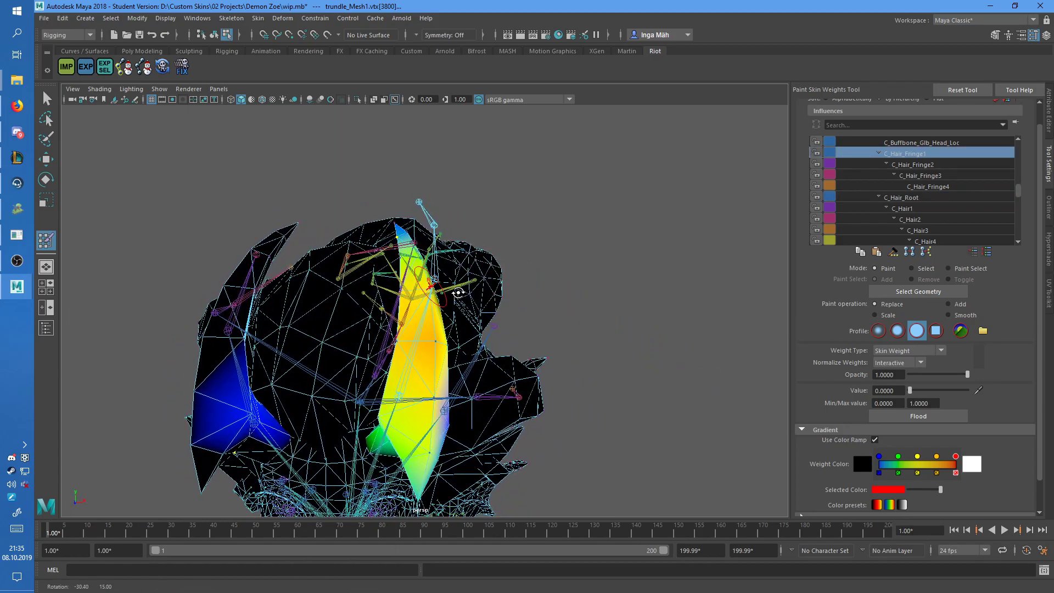
alt+drag(460, 292, 428, 363)
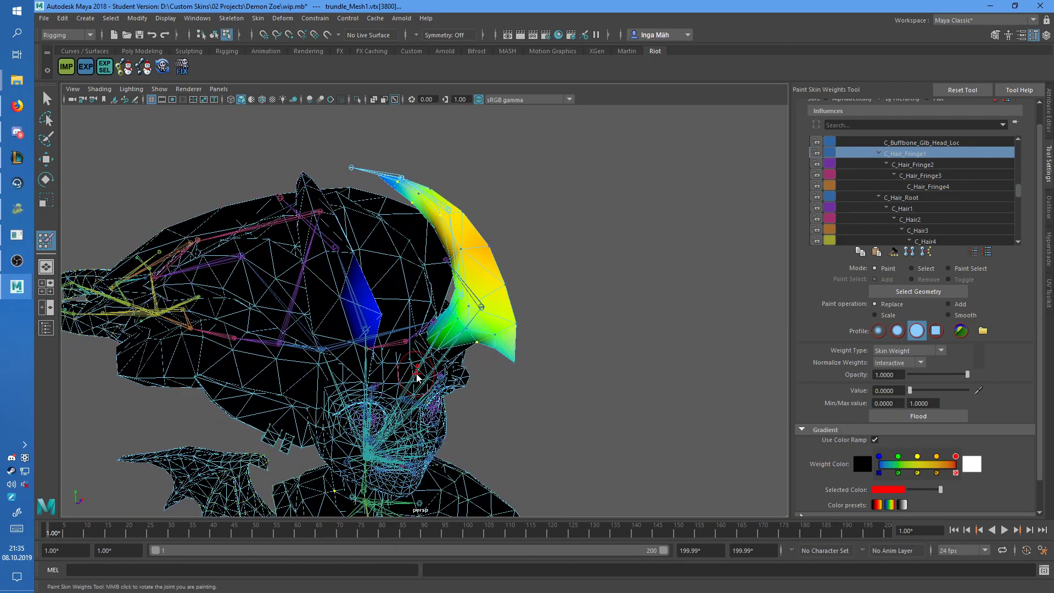
Step: Check the Head influence across the hair, horns and face
right_drag(416, 376, 420, 298)
alt+drag(464, 218, 443, 206)
scroll(438, 181, up, 5)
alt+middle_drag(433, 125, 431, 168)
alt+right_drag(430, 167, 401, 196)
alt+drag(454, 230, 497, 276)
scroll(493, 282, down, 7)
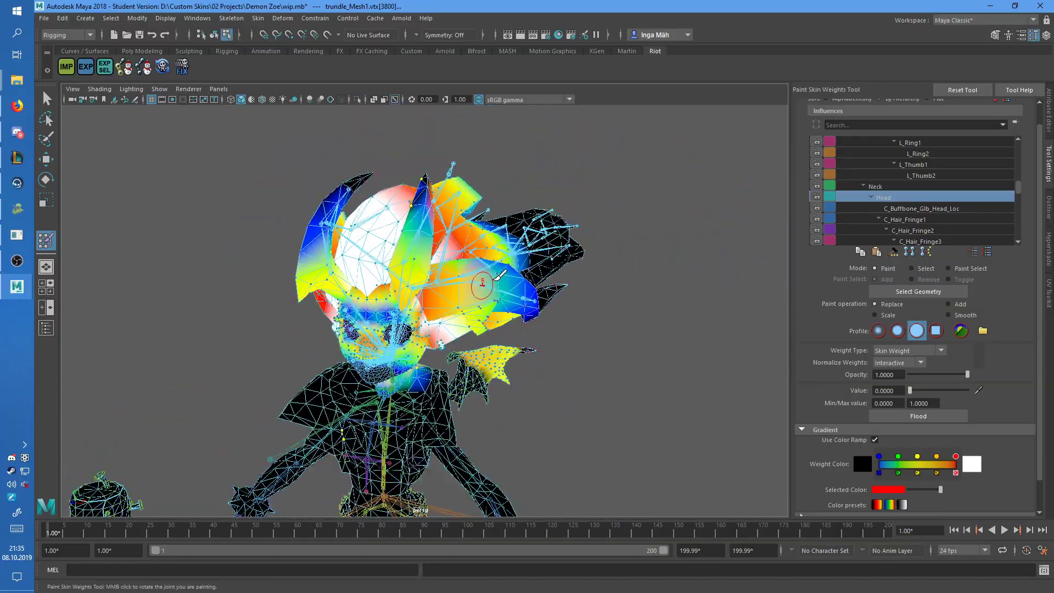
Step: Try to export the selection as a League of Legends skin over the existing Zoe_base.skn
alt+drag(463, 320, 357, 354)
alt+middle_drag(357, 354, 355, 253)
alt+drag(354, 253, 459, 205)
scroll(459, 192, up, 6)
alt+middle_drag(466, 184, 516, 323)
click(44, 18)
click(82, 167)
click(523, 137)
double_click(523, 138)
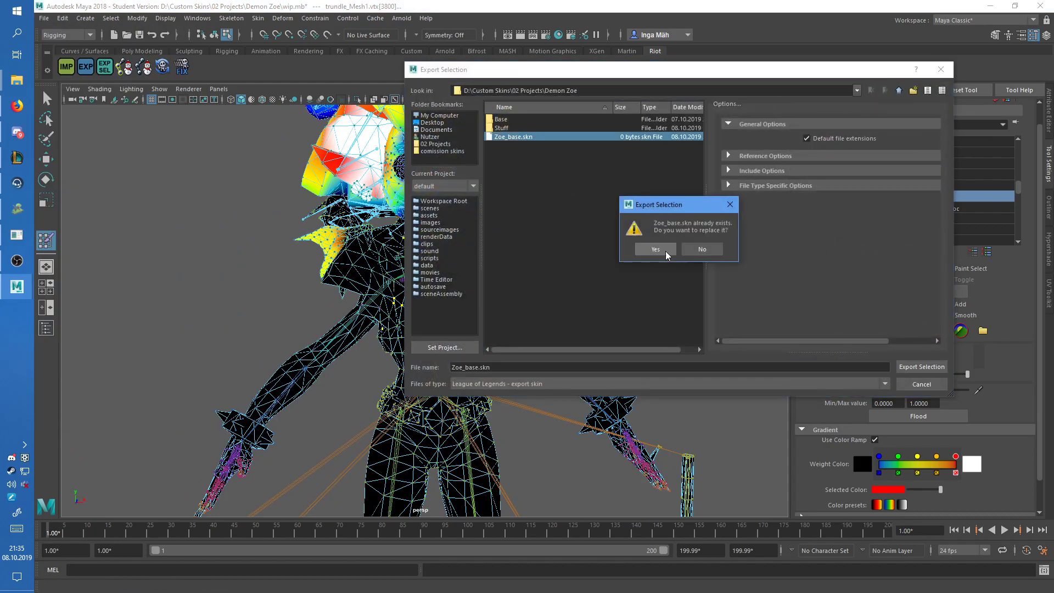
click(663, 253)
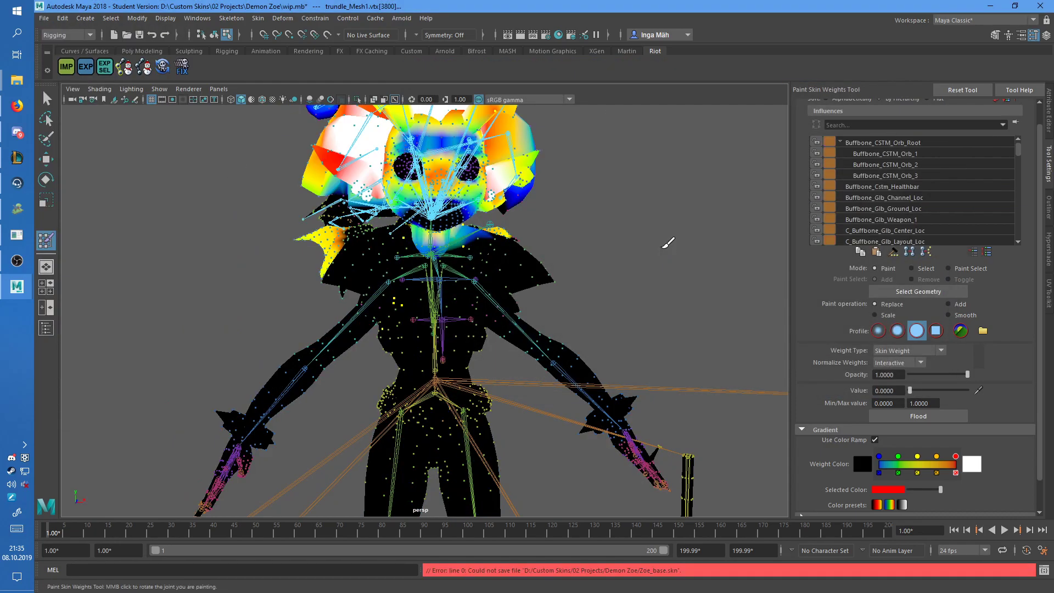
Step: Return to object selection mode and select the whole character mesh
click(51, 103)
key(F8)
click(518, 287)
scroll(532, 299, down, 3)
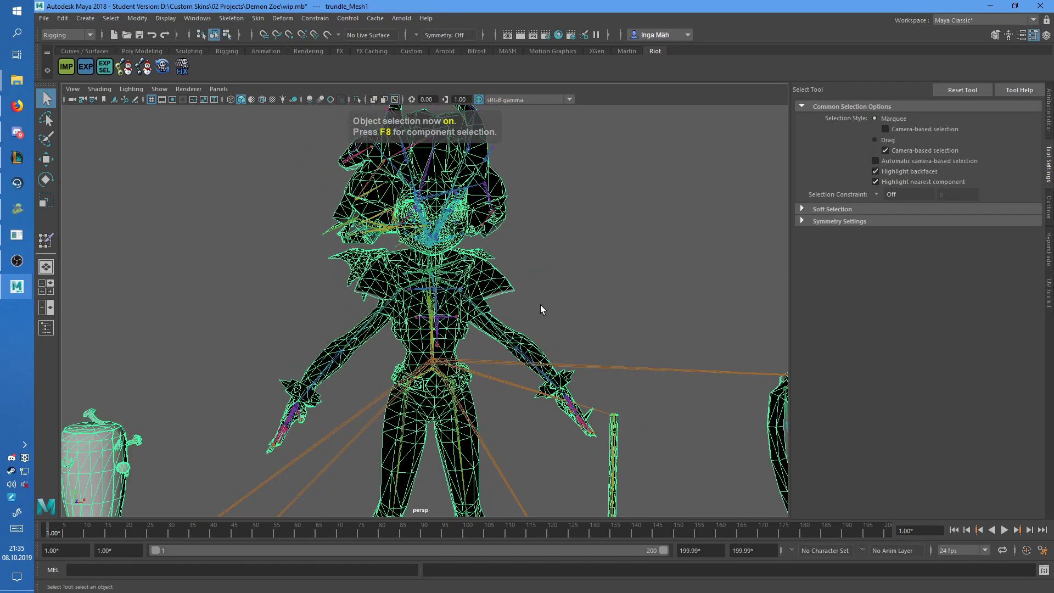
mouse_move(483, 290)
alt+mouse_down()
mouse_move(602, 298)
mouse_move(491, 299)
mouse_move(571, 362)
mouse_move(593, 308)
mouse_move(530, 307)
alt+mouse_up()
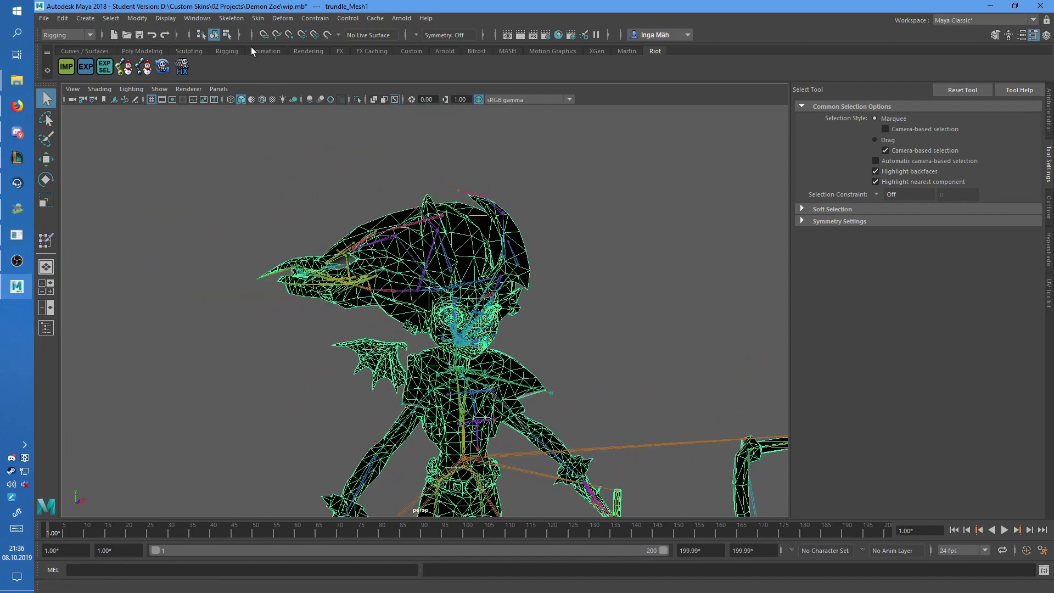
Step: Prune the mesh's small skin weights below 0.05
click(258, 19)
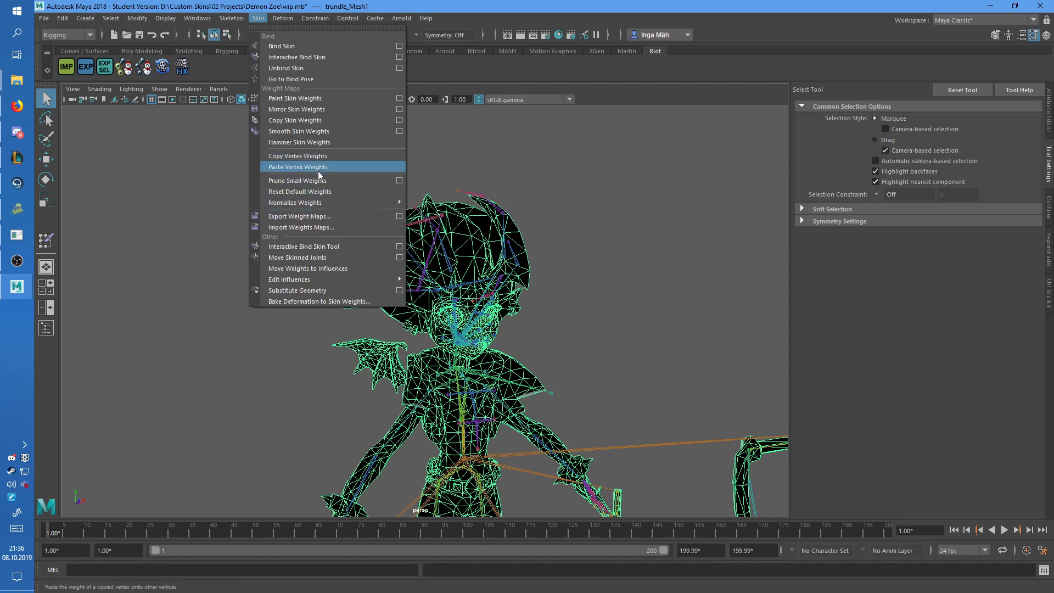
click(399, 180)
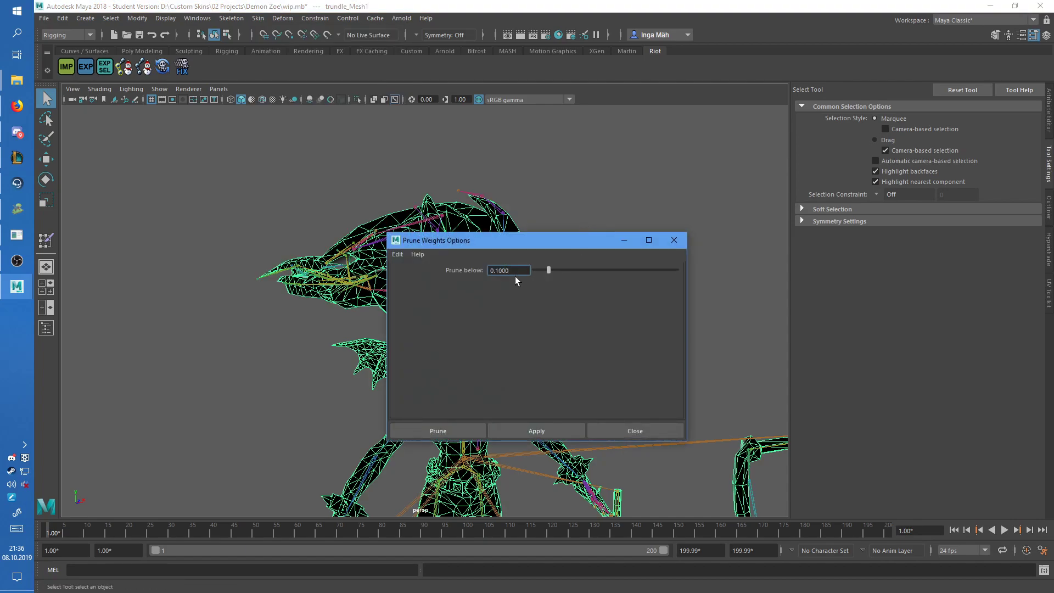
drag(523, 251, 672, 200)
scroll(489, 264, up, 5)
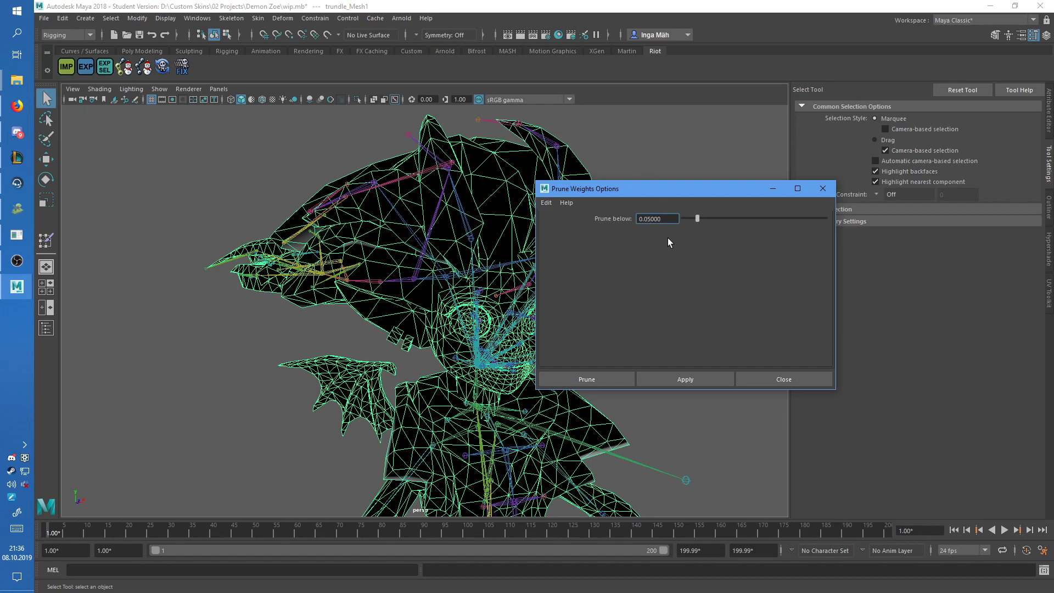
click(610, 376)
Step: Reopen the Paint Skin Weights tool and inspect the pruned weights around the head
click(46, 244)
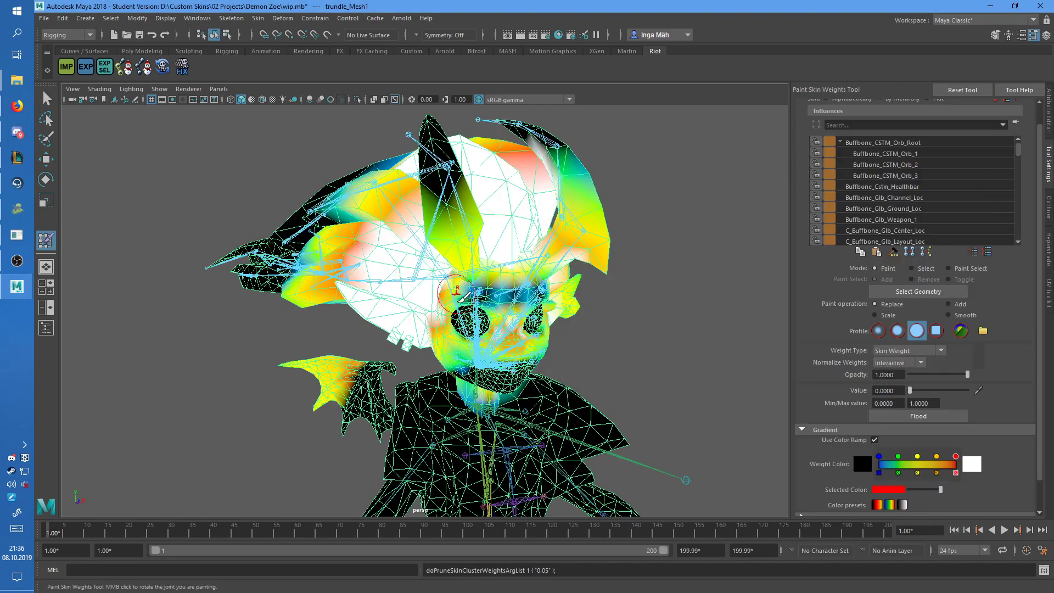
alt+drag(395, 242, 507, 253)
alt+drag(581, 250, 471, 238)
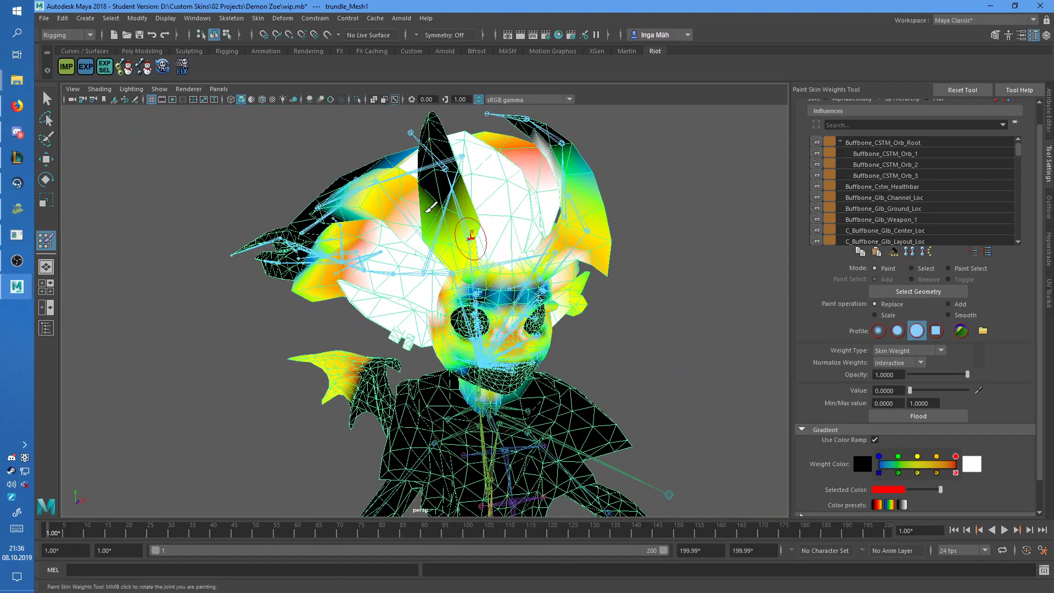
Step: Export the selected mesh as a League of Legends skin, replacing Zoe_base.skn in the Demon Zoe folder
click(44, 18)
click(110, 177)
click(513, 137)
click(922, 367)
click(652, 253)
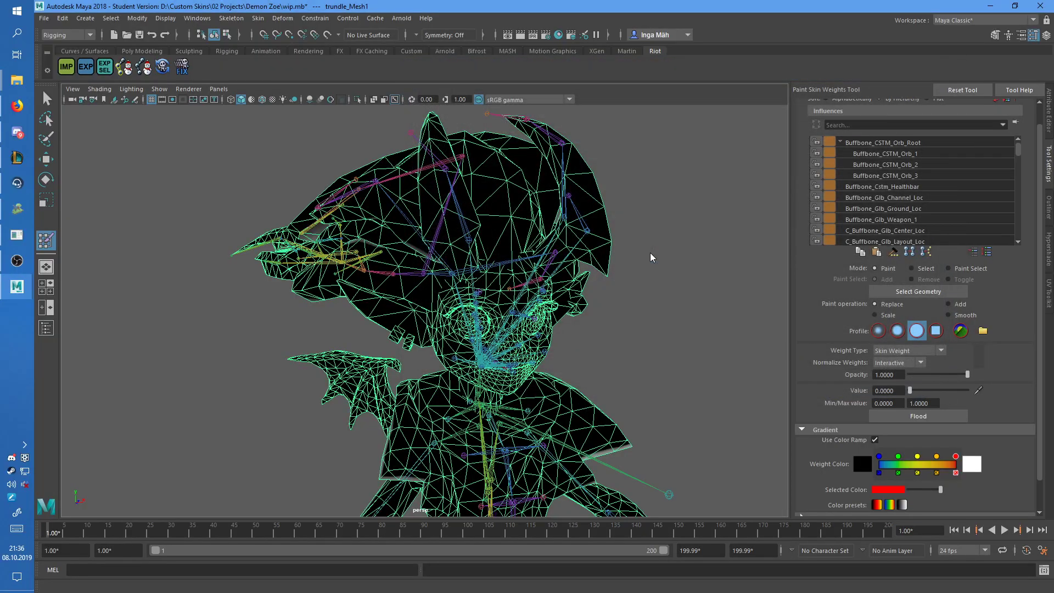
Step: Export the selected mesh once more over Zoe_base.skn as a League of Legends skin
mouse_move(650, 257)
alt+mouse_down()
mouse_move(558, 207)
mouse_move(448, 241)
mouse_move(708, 239)
mouse_move(593, 240)
mouse_move(626, 235)
alt+mouse_up()
alt+right_drag(625, 234, 447, 236)
alt+drag(447, 236, 424, 247)
alt+right_drag(424, 247, 488, 241)
click(43, 18)
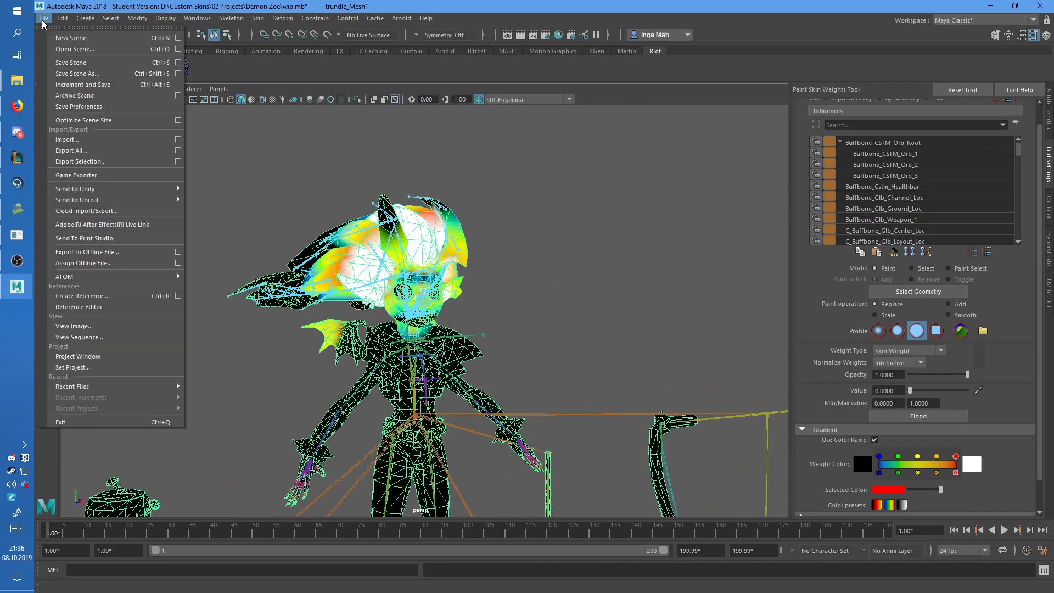
click(82, 162)
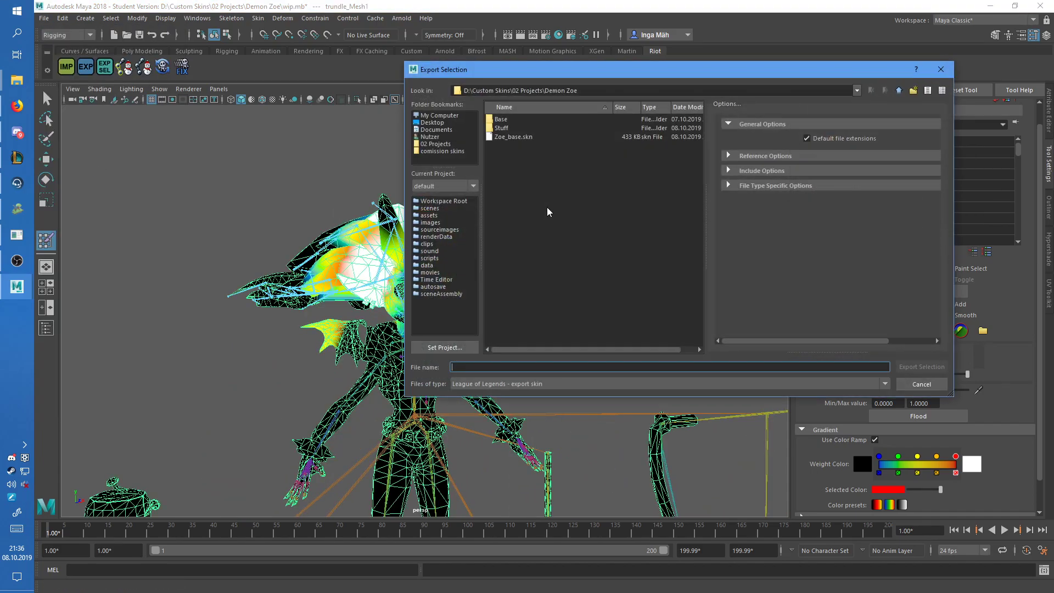
double_click(513, 136)
click(653, 257)
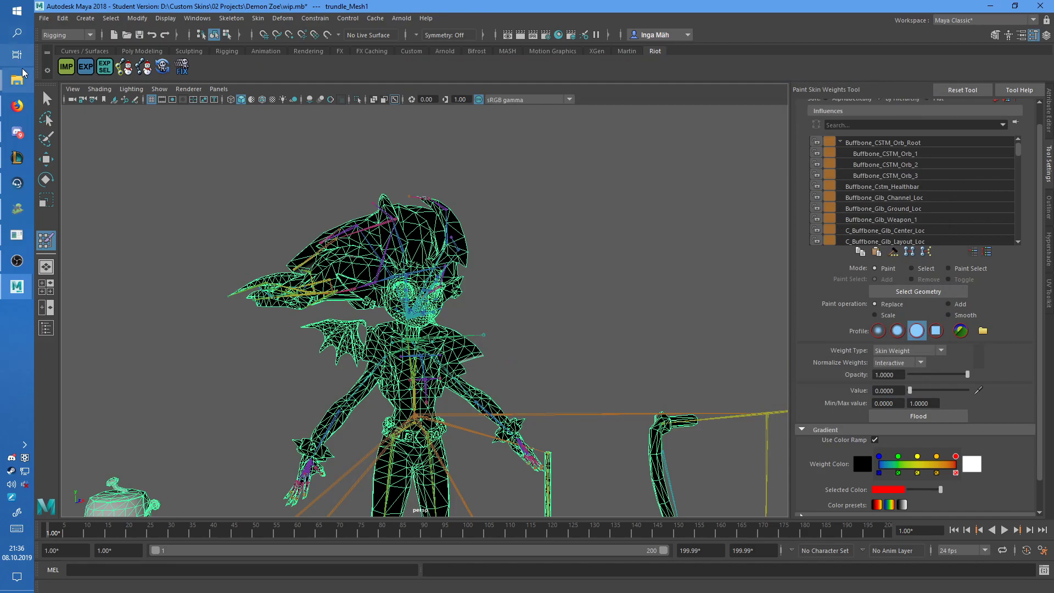
Step: Switch to File Explorer, bring up the Base folder window, and delete Zoe_base.skna05128, Zoe_base.sknb05128 and Zoe_base.sknc05128 from Demon Zoe
mouse_move(22, 77)
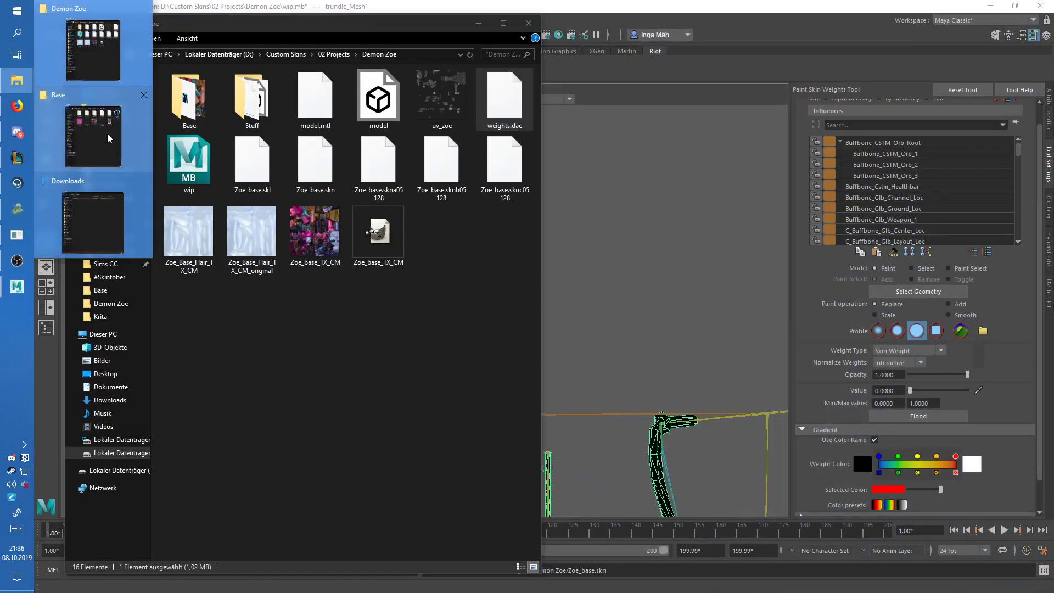
click(108, 138)
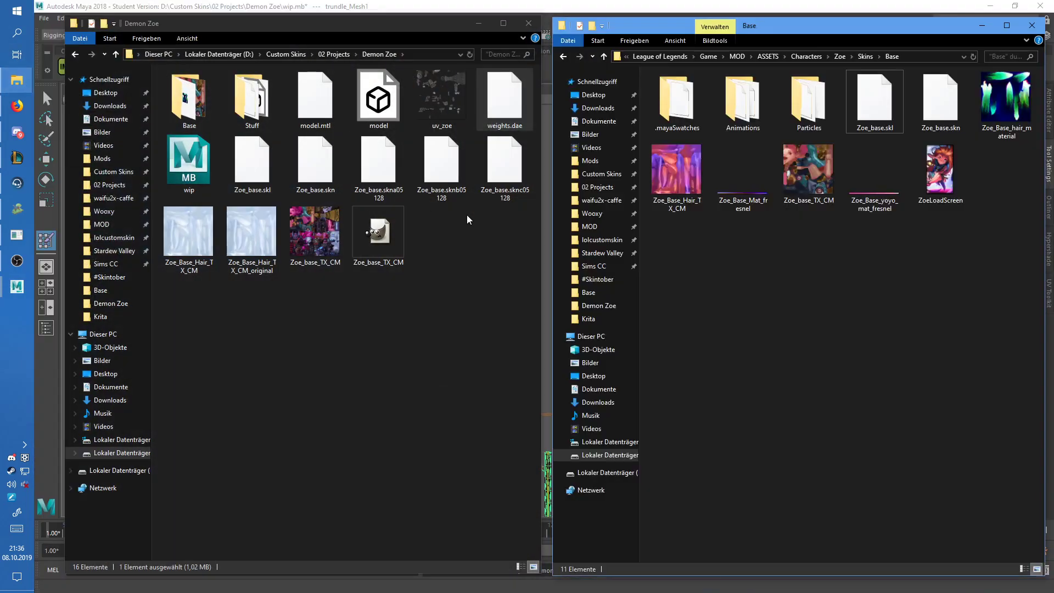
click(379, 165)
shift+click(499, 173)
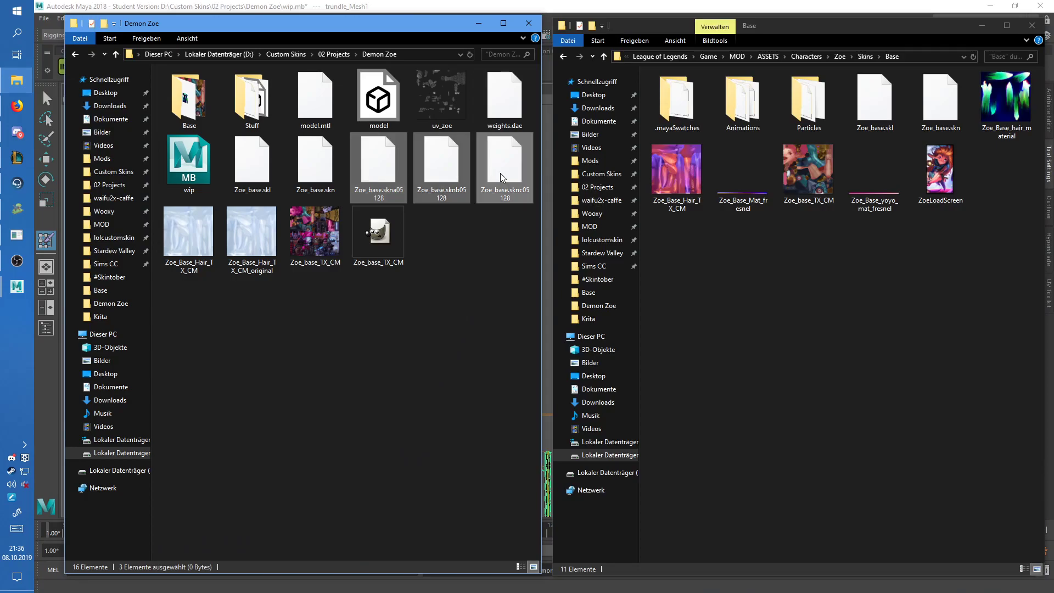
key(Delete)
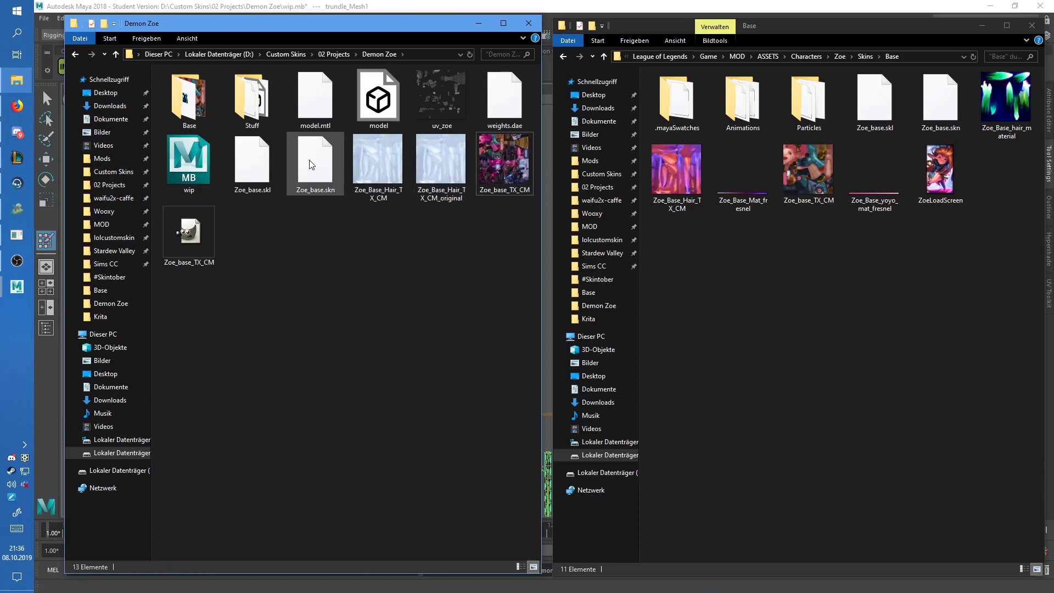
Step: Copy Zoe_base.skl and Zoe_base.skn from Demon Zoe into the mod's Base folder, replacing the existing files
click(316, 165)
shift+click(256, 173)
click(855, 315)
key(ctrl+v)
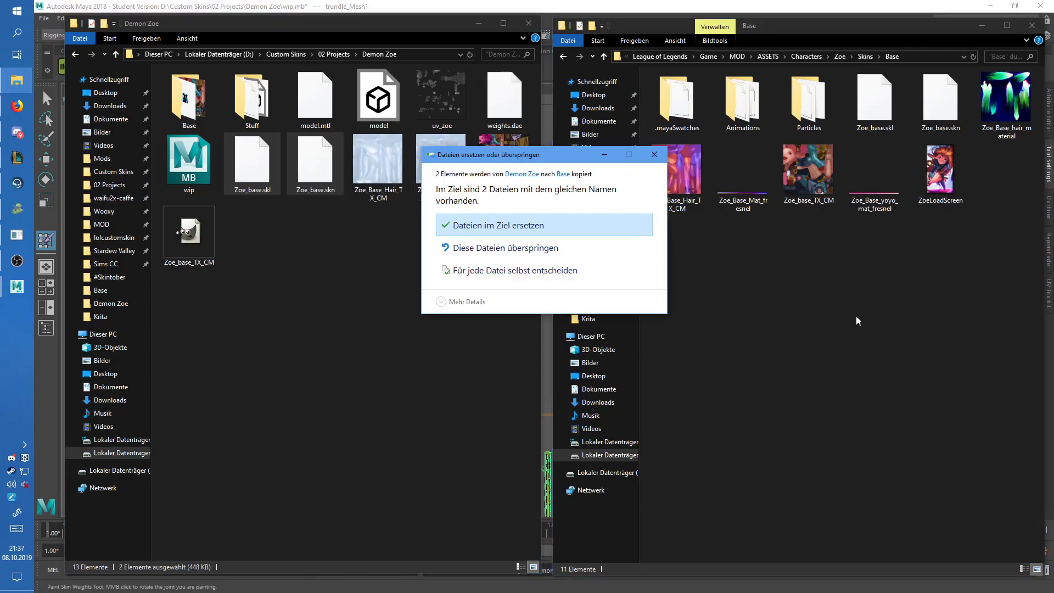
click(604, 237)
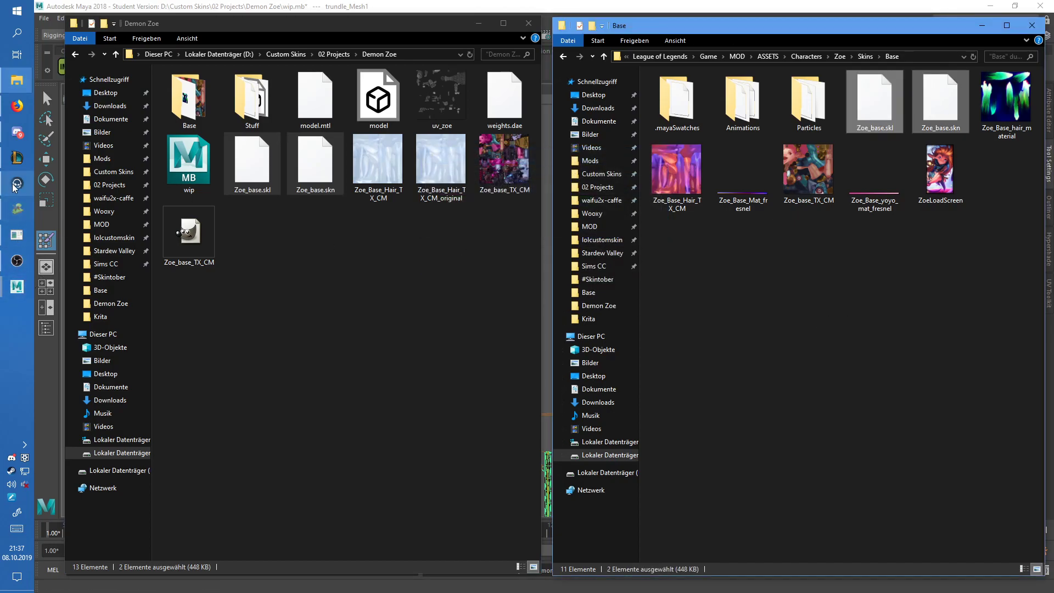
Step: Switch to the League of Legends client and set up a Practice Tool training game
click(17, 158)
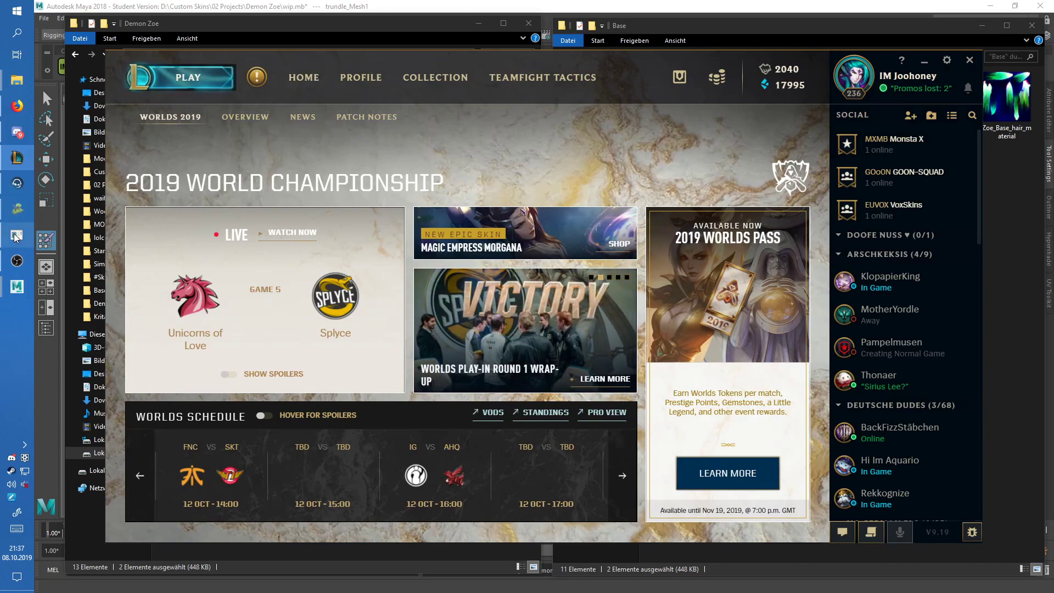
click(188, 77)
click(274, 118)
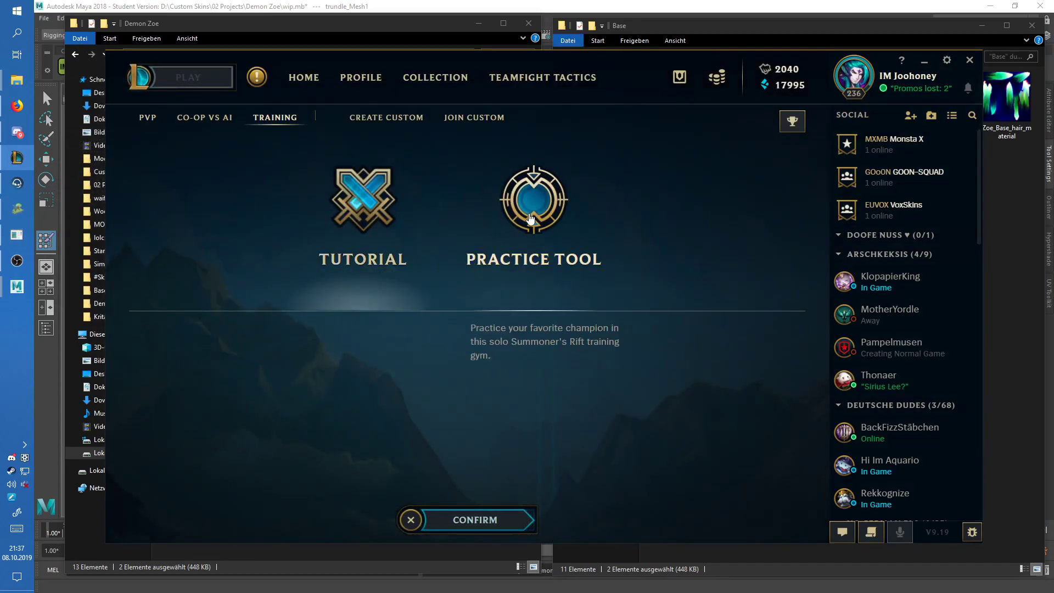
click(473, 520)
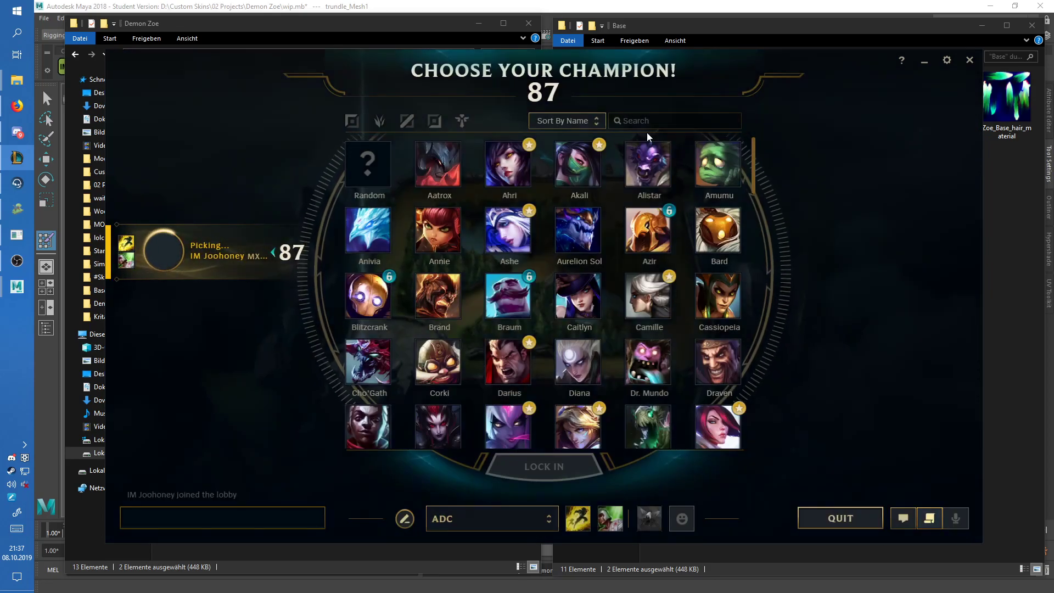
Step: Search for zoe in champion select and lock in Zoe
text(zoe)
click(369, 165)
click(556, 464)
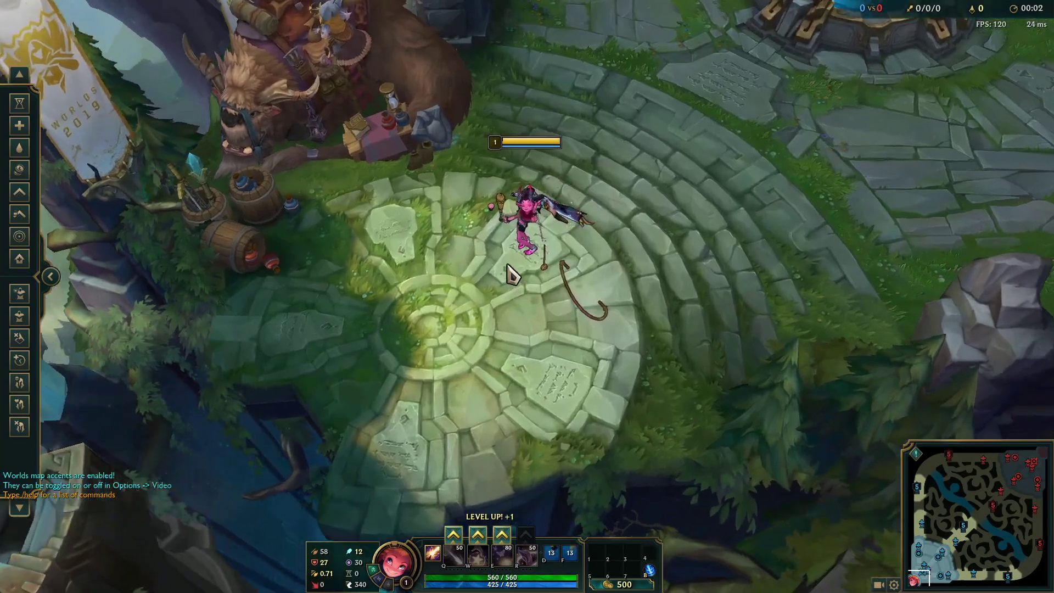
Step: Walk Zoe around near the spawn to examine the custom model and its animations up close, and leave the game window
scroll(508, 269, up, 5)
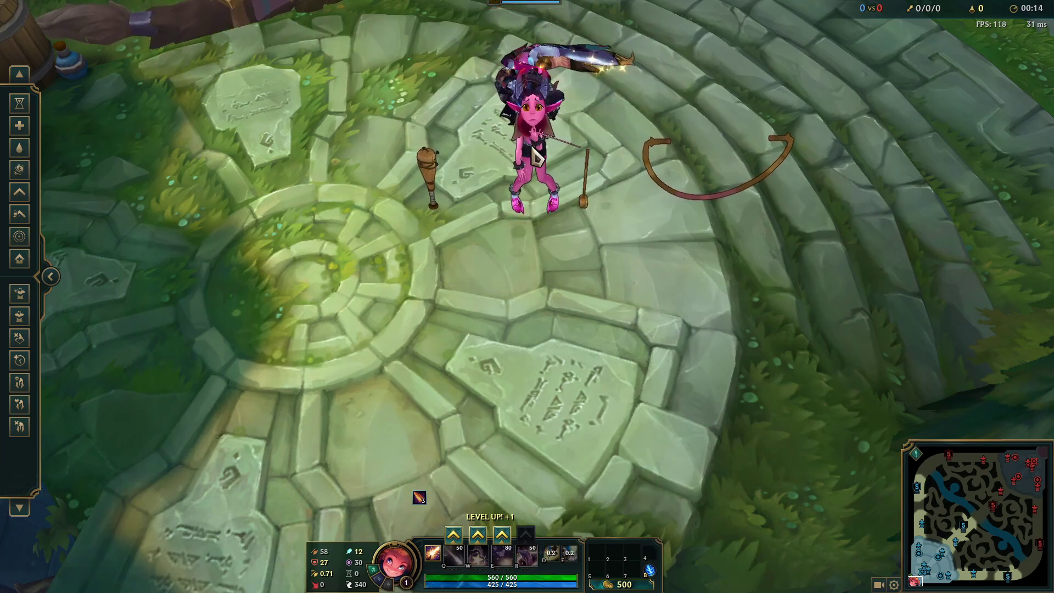
key(y)
right_click(665, 96)
right_click(546, 35)
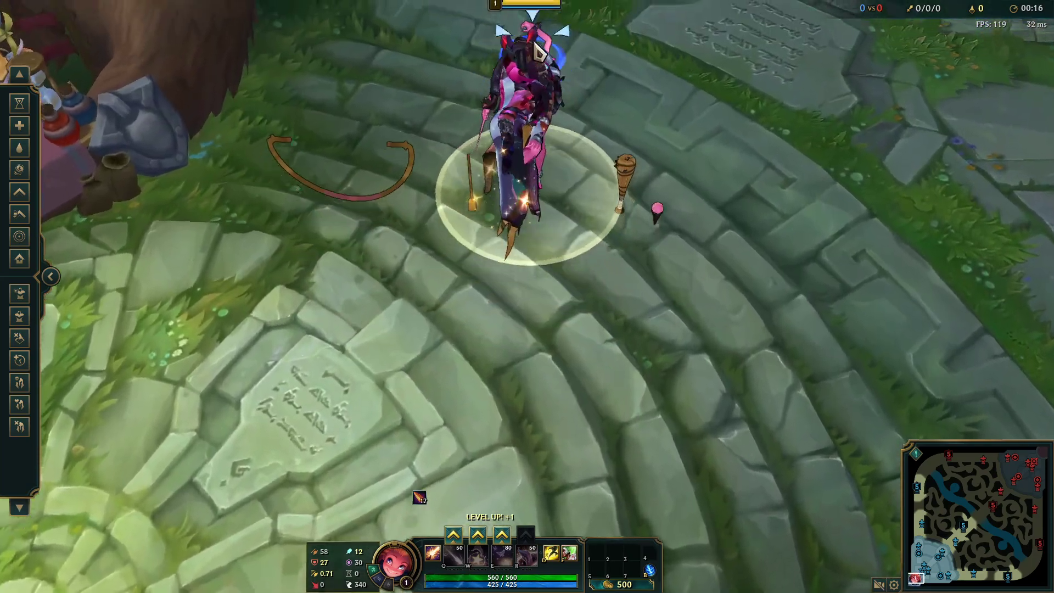
right_click(522, 317)
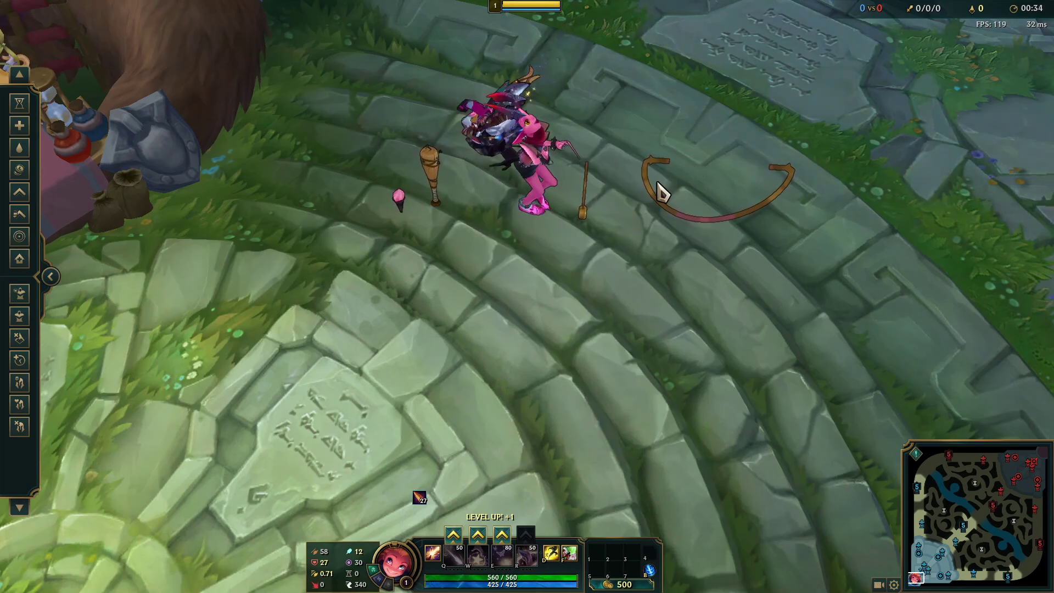
scroll(674, 216, down, 5)
key(alt+Tab)
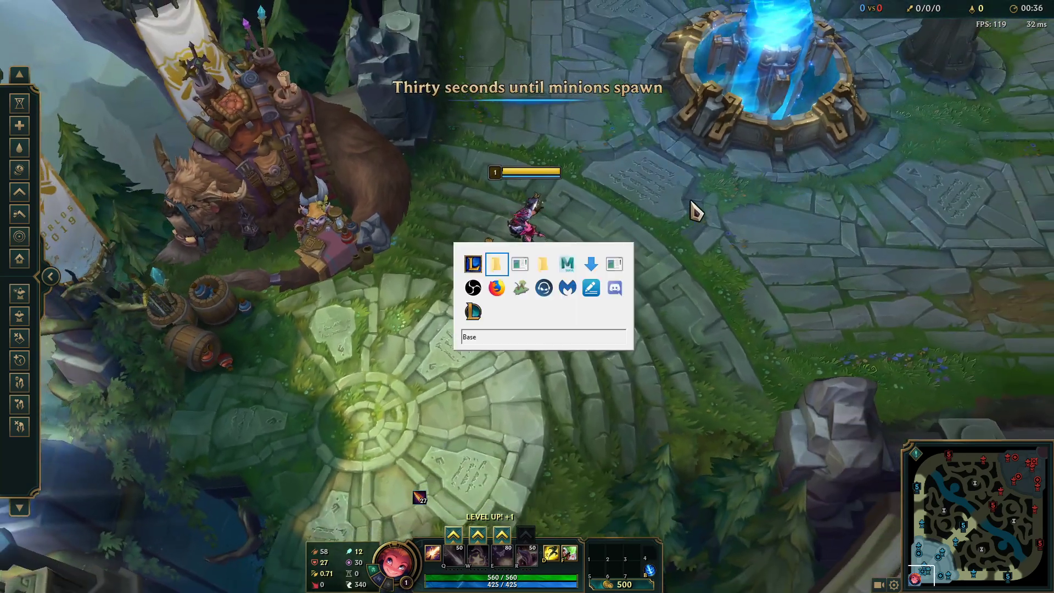